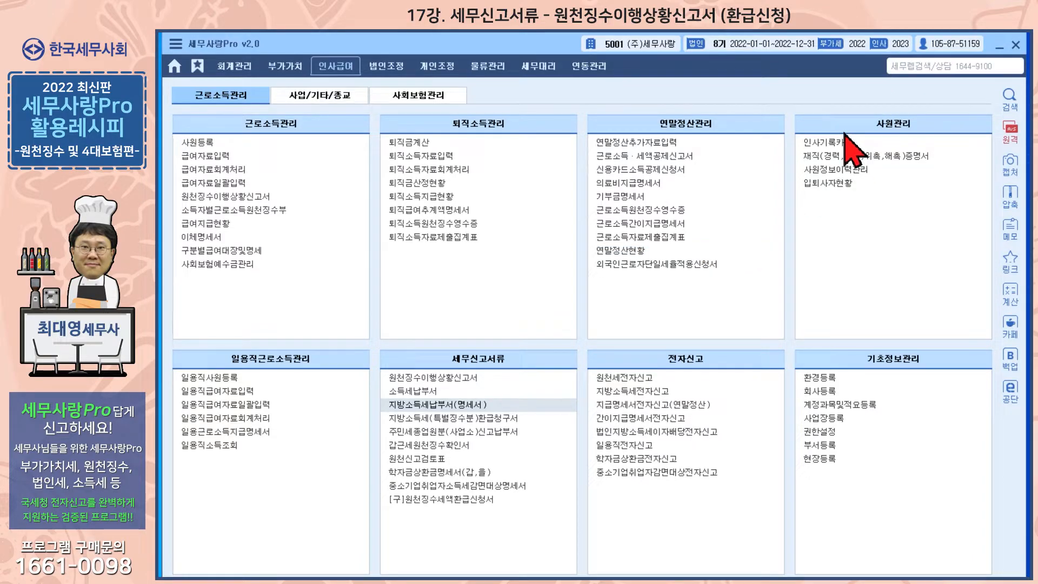
- Open 원천징수이행상황신고서 and load the 1.정기신고 return with attribution and payment periods both 2023-02 to 2023-02
{"action": "left_click", "coordinate": [459, 377]}
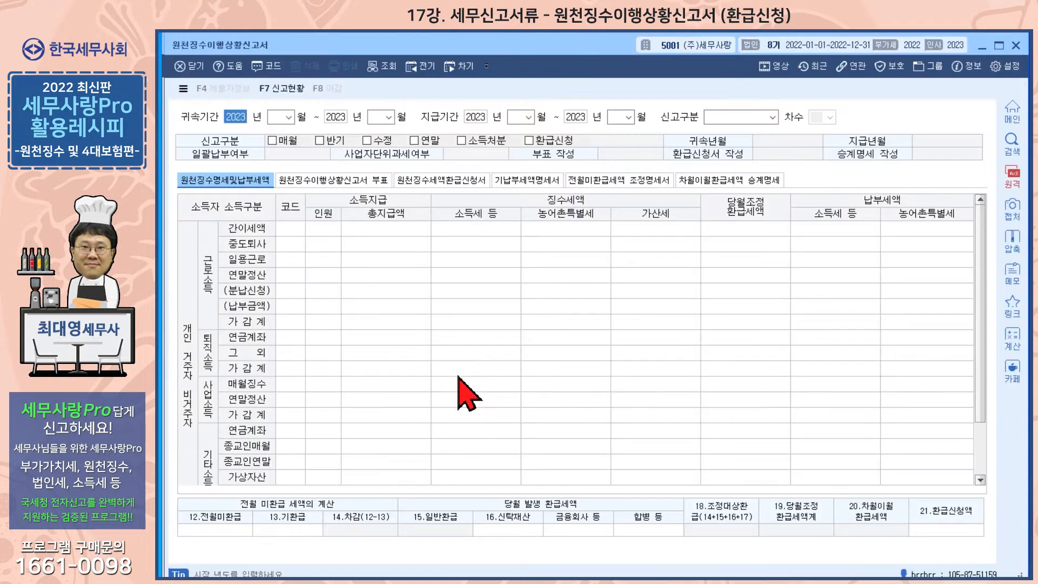
{"action": "key", "text": "Return"}
{"action": "type", "text": "02"}
{"action": "key", "text": "Return"}
{"action": "key", "text": "Return"}
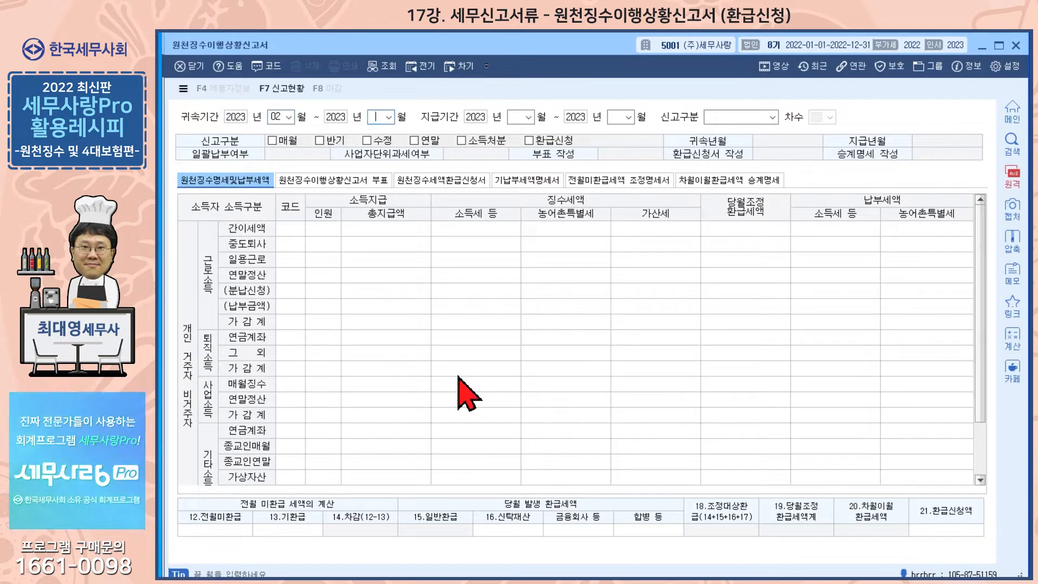
{"action": "type", "text": "02"}
{"action": "key", "text": "Return"}
{"action": "key", "text": "Return"}
{"action": "key", "text": "Return"}
{"action": "key", "text": "Return"}
{"action": "key", "text": "Return"}
{"action": "key", "text": "Return"}
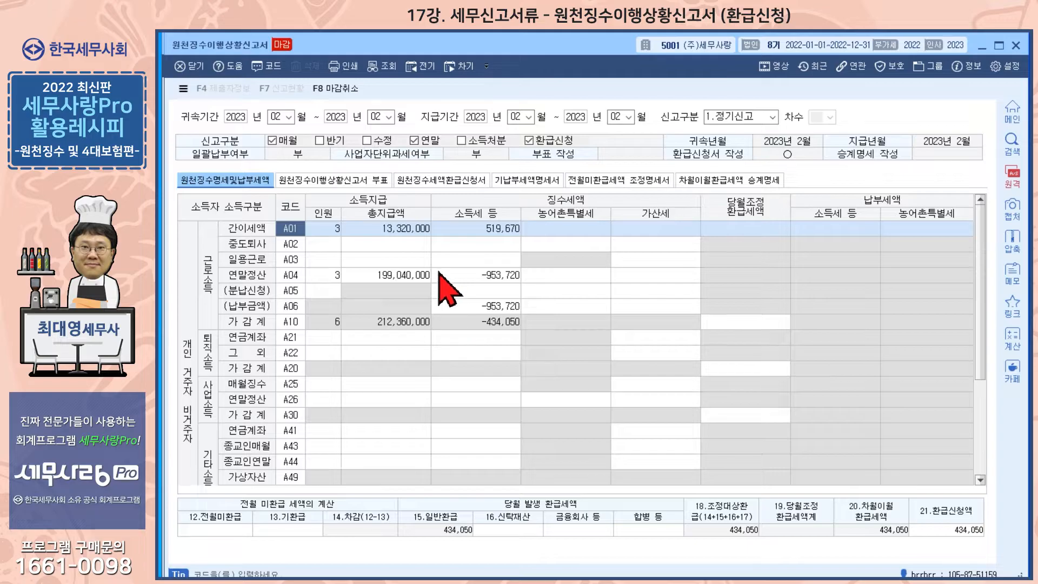
- Cancel the closing of the February 2023 return and select the total payment amount in row A04 연말정산
{"action": "left_click", "coordinate": [330, 89]}
{"action": "left_click", "coordinate": [578, 343]}
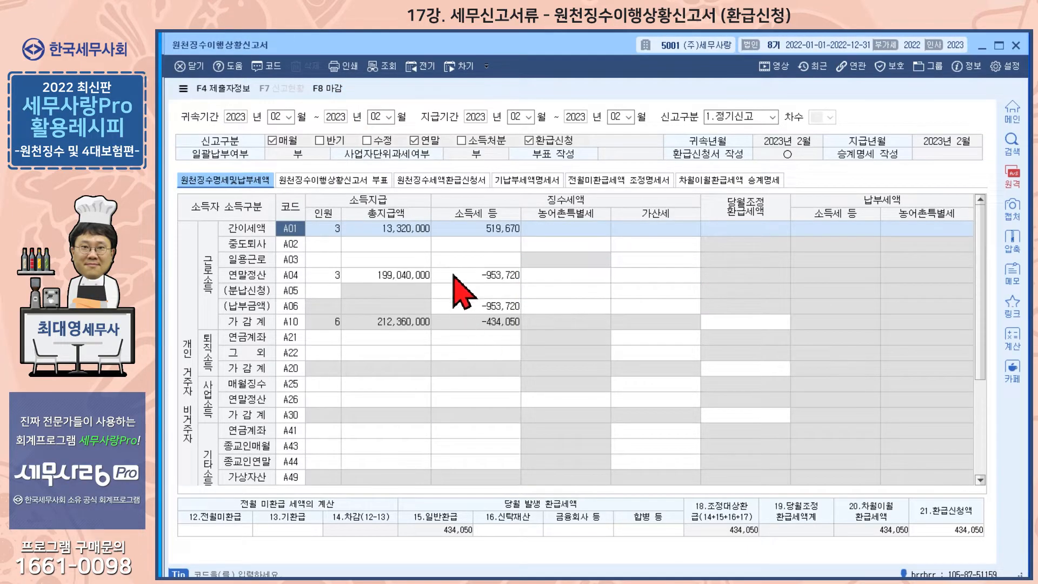
{"action": "left_click", "coordinate": [386, 275]}
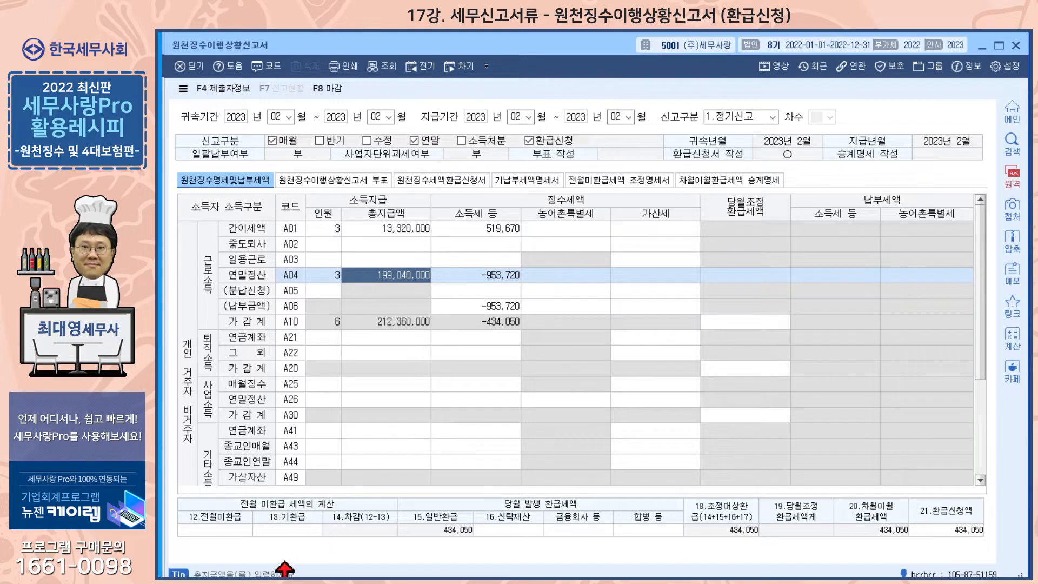
- Open 연말정산추가자료입력 and switch it to the previous fiscal period to check the year-end settlement data
{"action": "key", "text": "Escape"}
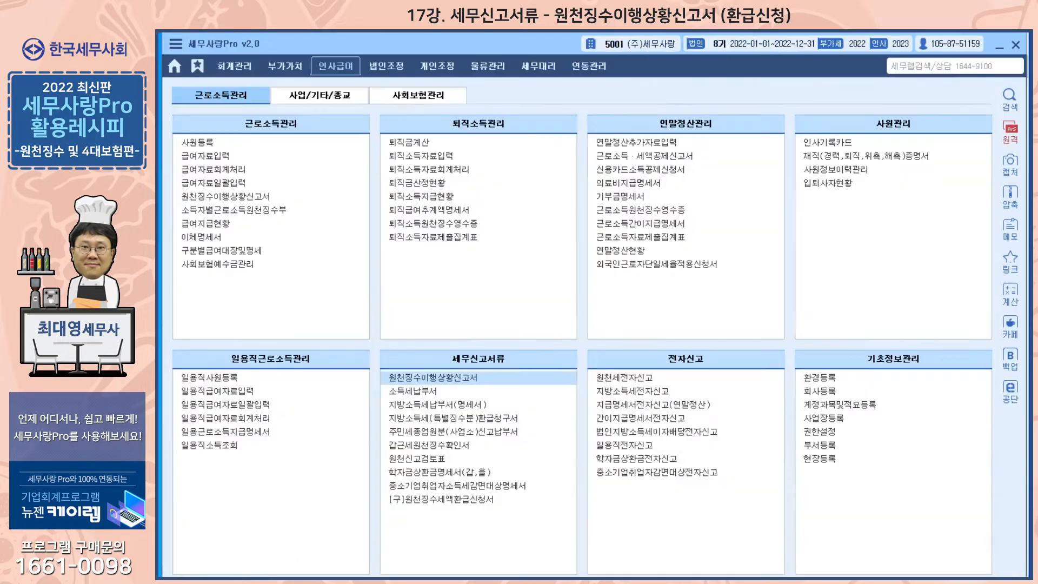
{"action": "left_click", "coordinate": [621, 143]}
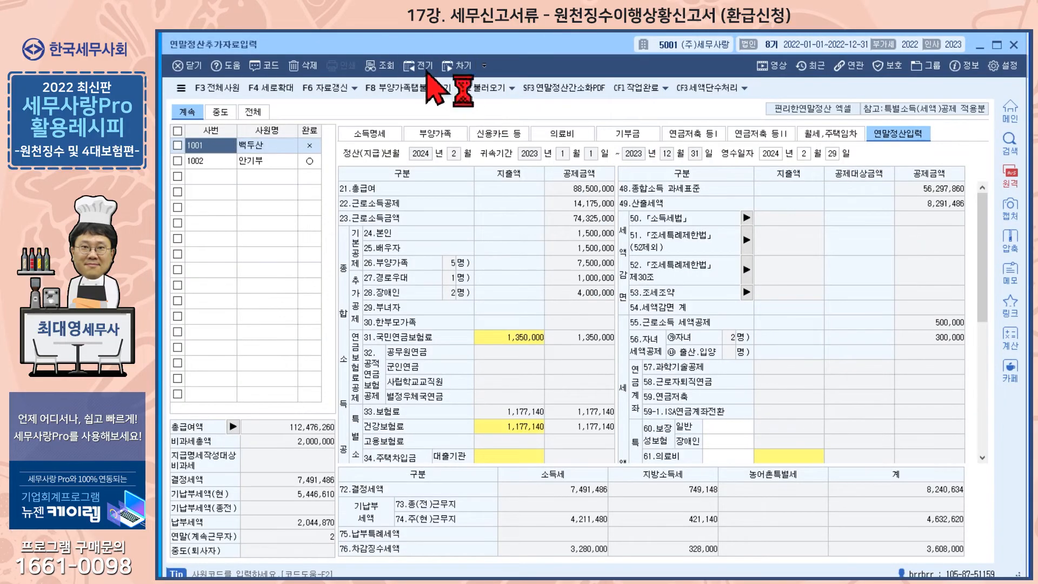
{"action": "left_click", "coordinate": [426, 72]}
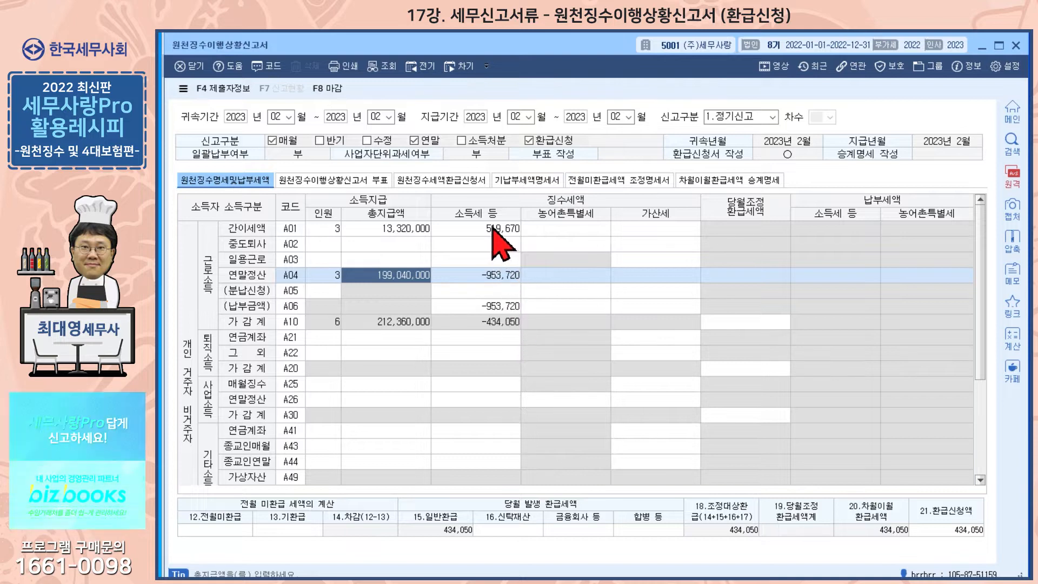
- Examine the income tax in rows A04, A01 and A10, the 21.환급신청액 amount and the 환급신청 option
{"action": "left_click", "coordinate": [499, 276]}
{"action": "left_click", "coordinate": [496, 231]}
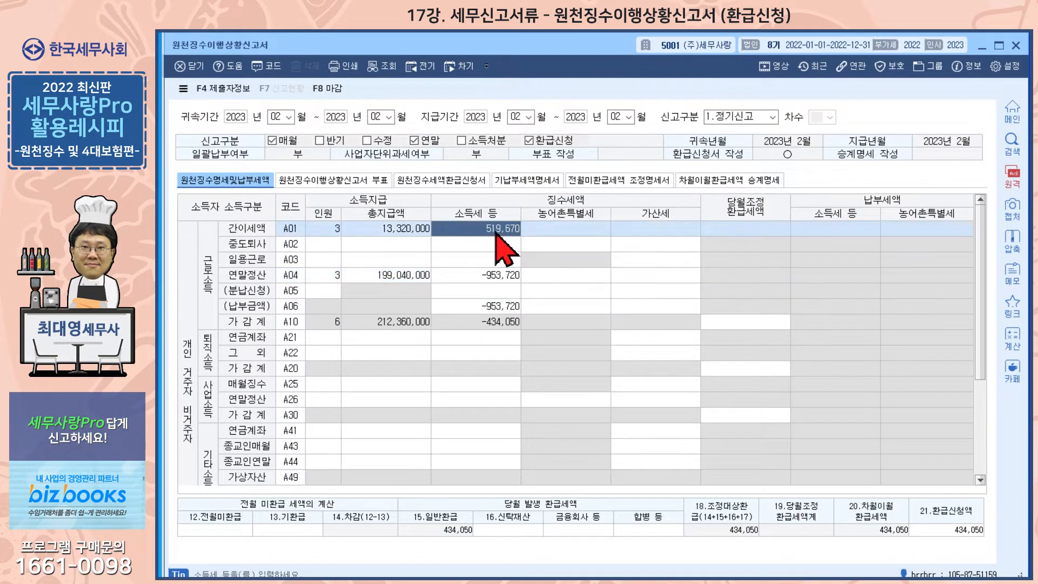
{"action": "left_click", "coordinate": [493, 320]}
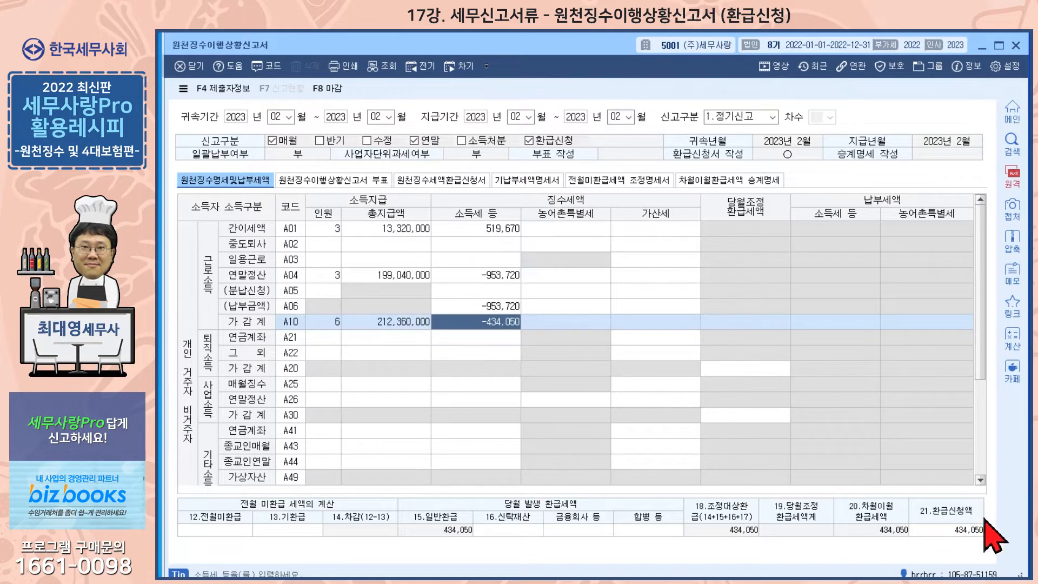
{"action": "left_click", "coordinate": [945, 527]}
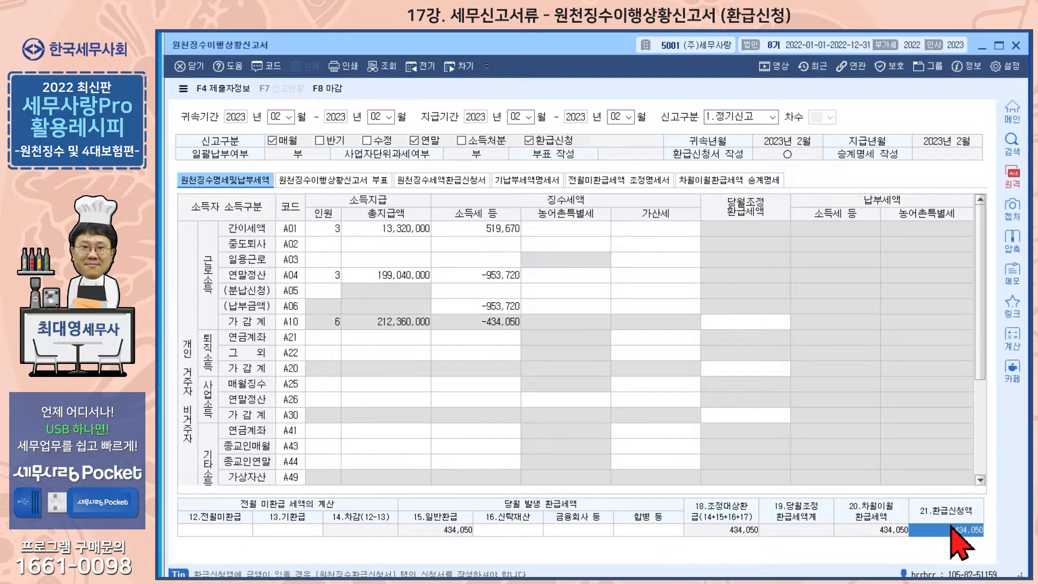
{"action": "left_click", "coordinate": [529, 140]}
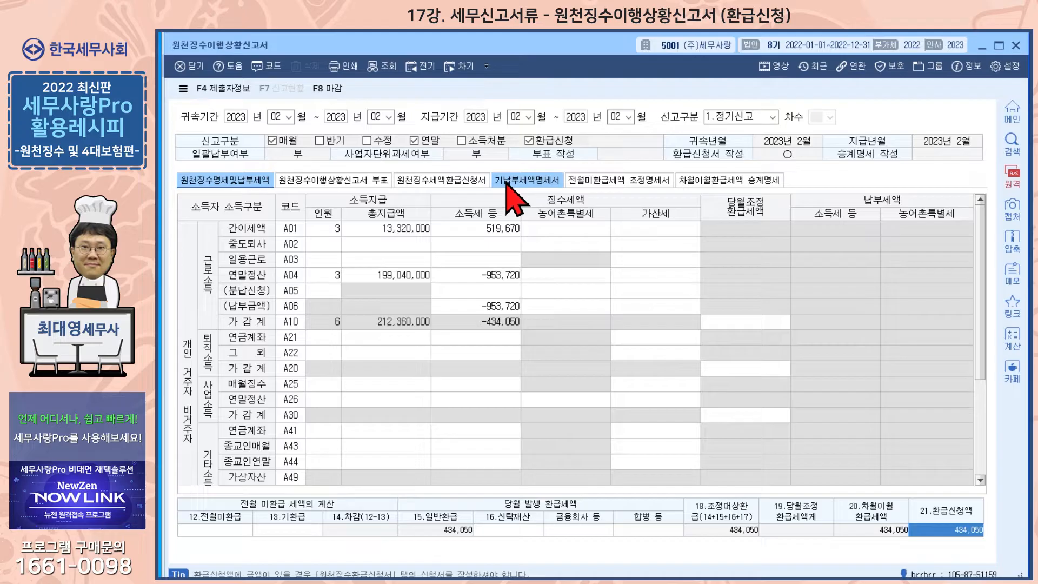
- View 원천징수세액환급신청서, compare it with 원천징수명세및납부세액, and check its 귀속연월 and 지급연월
{"action": "left_click", "coordinate": [452, 182]}
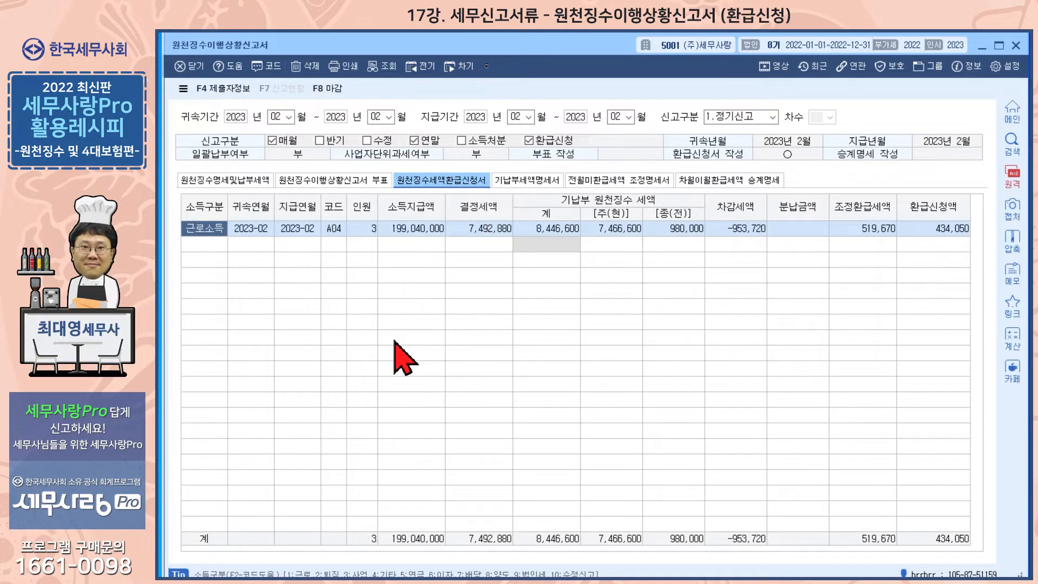
{"action": "left_click", "coordinate": [266, 181]}
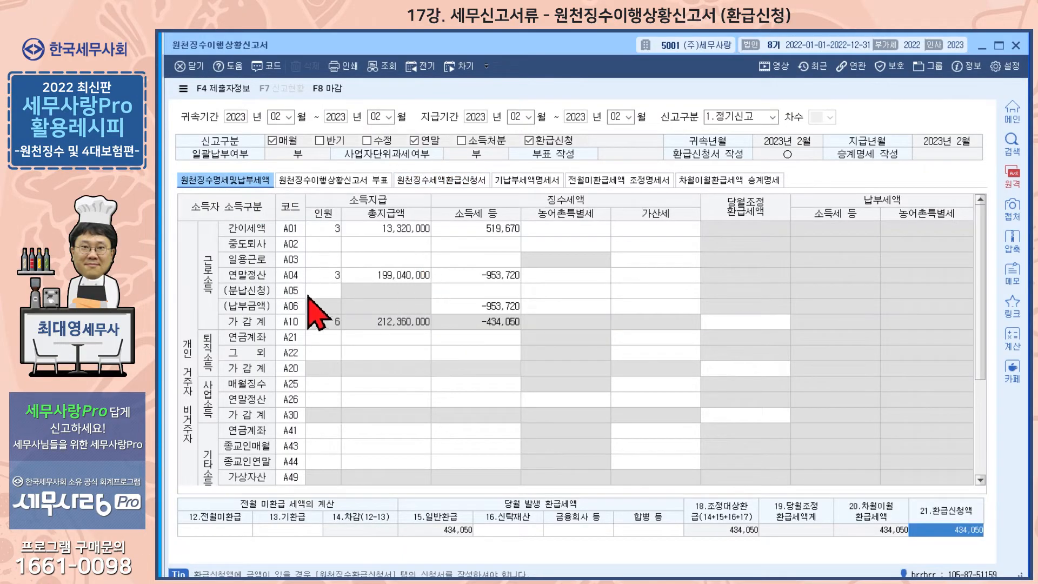
{"action": "left_click", "coordinate": [433, 180]}
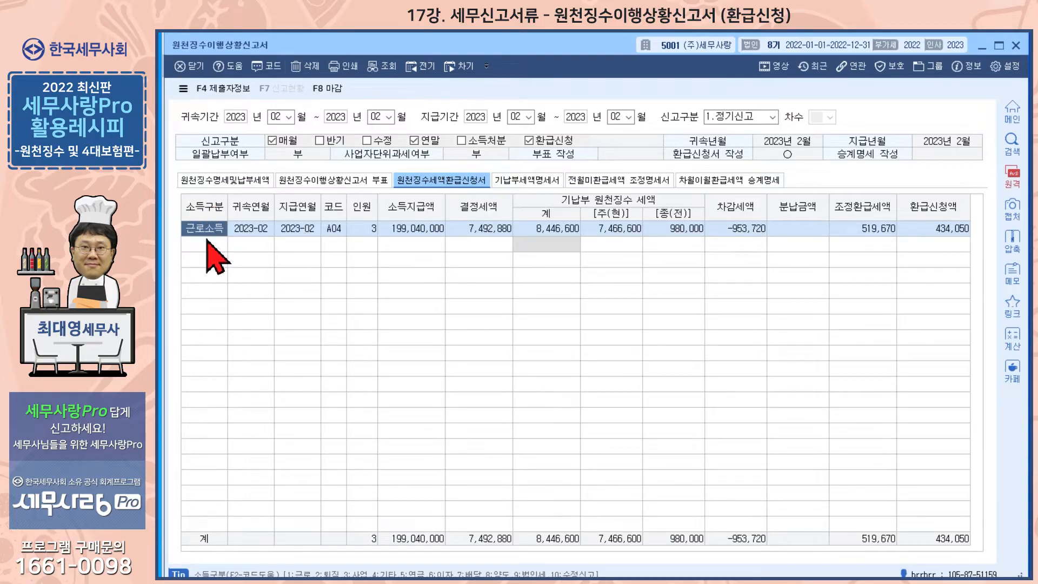
{"action": "left_click", "coordinate": [250, 231]}
{"action": "left_click", "coordinate": [296, 235]}
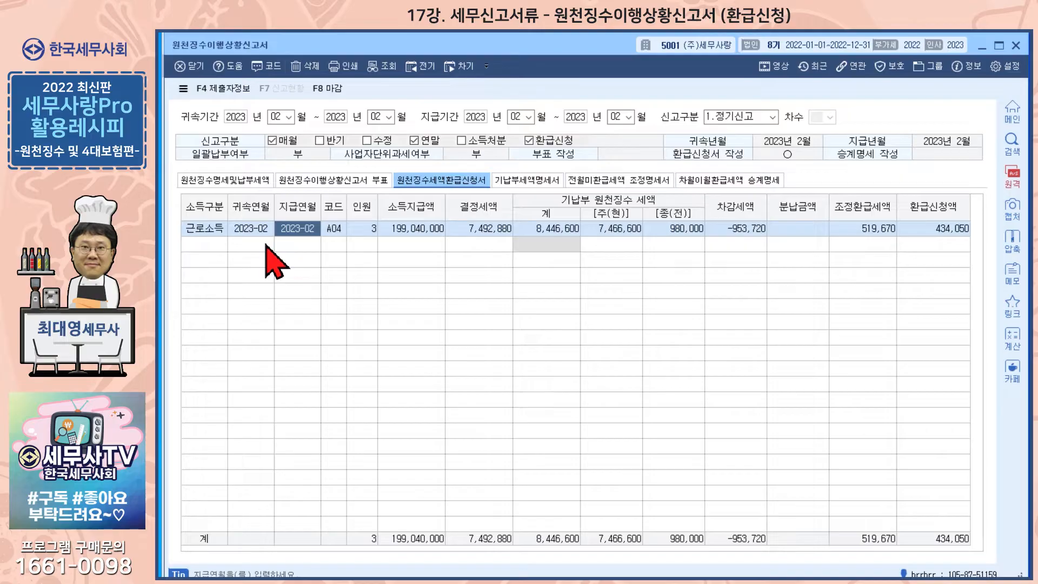
- Look through the return's statement and 부표, then check 소득구분, 귀속연월 and 지급연월 in the refund application
{"action": "left_click", "coordinate": [245, 183]}
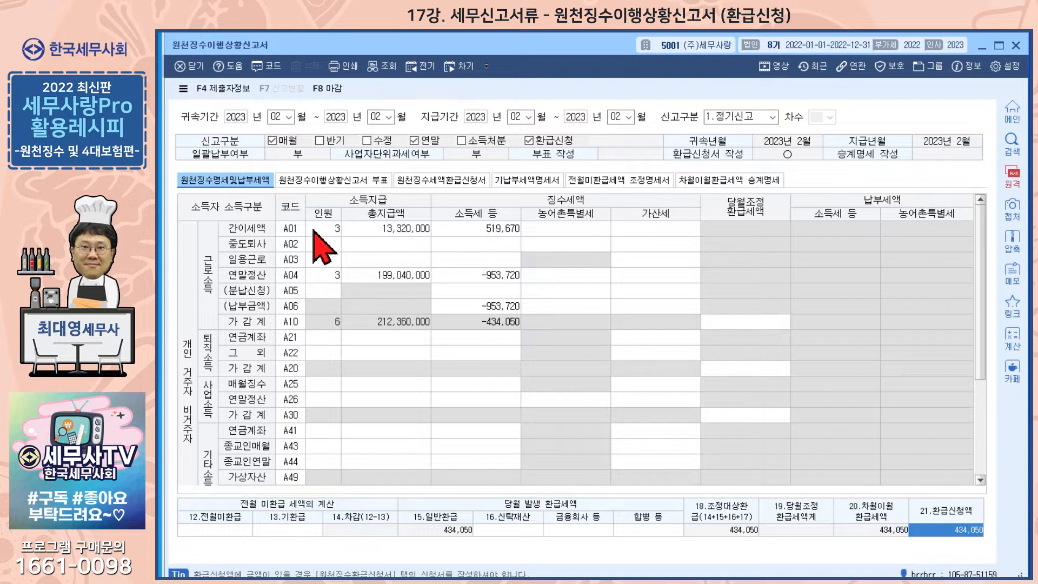
{"action": "left_click", "coordinate": [334, 182]}
{"action": "left_click", "coordinate": [430, 182]}
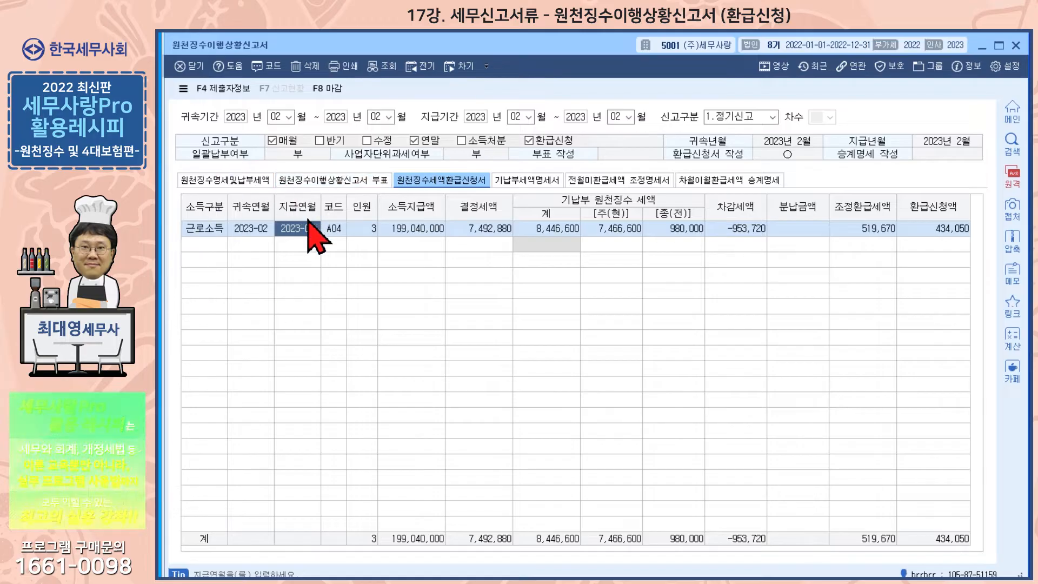
{"action": "left_click", "coordinate": [217, 229]}
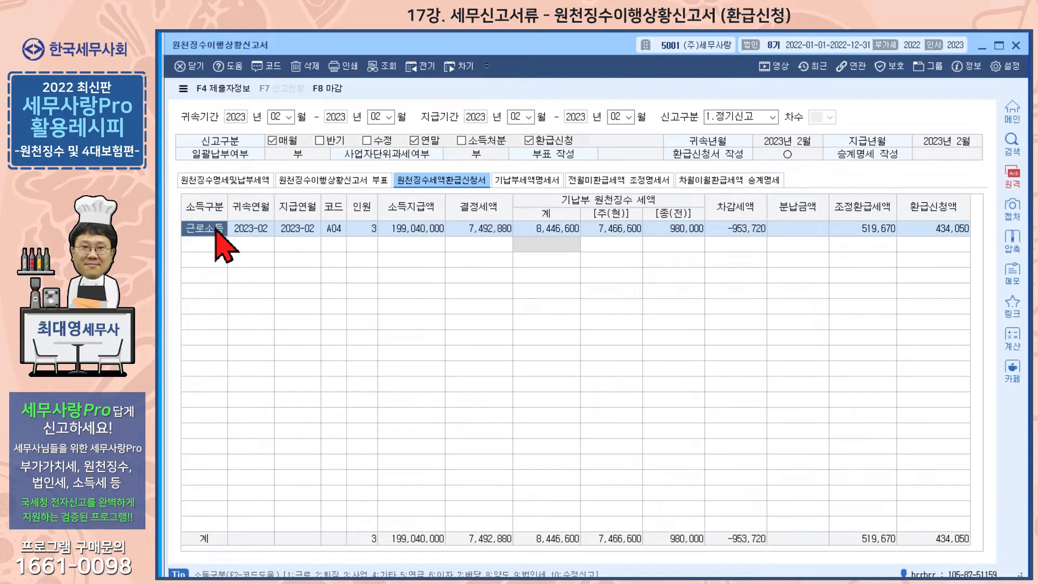
{"action": "left_click", "coordinate": [244, 231]}
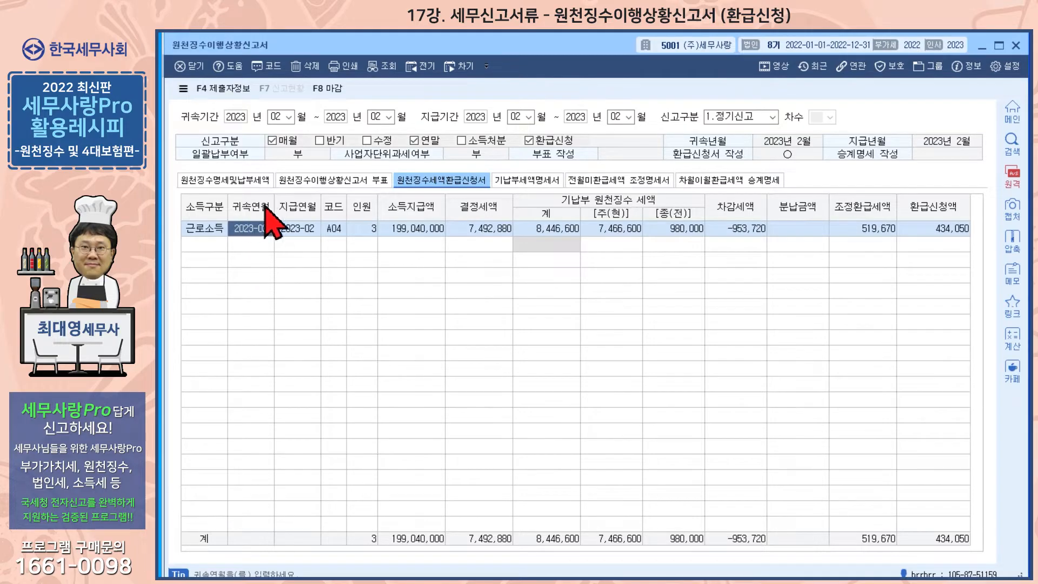
{"action": "left_click", "coordinate": [301, 229]}
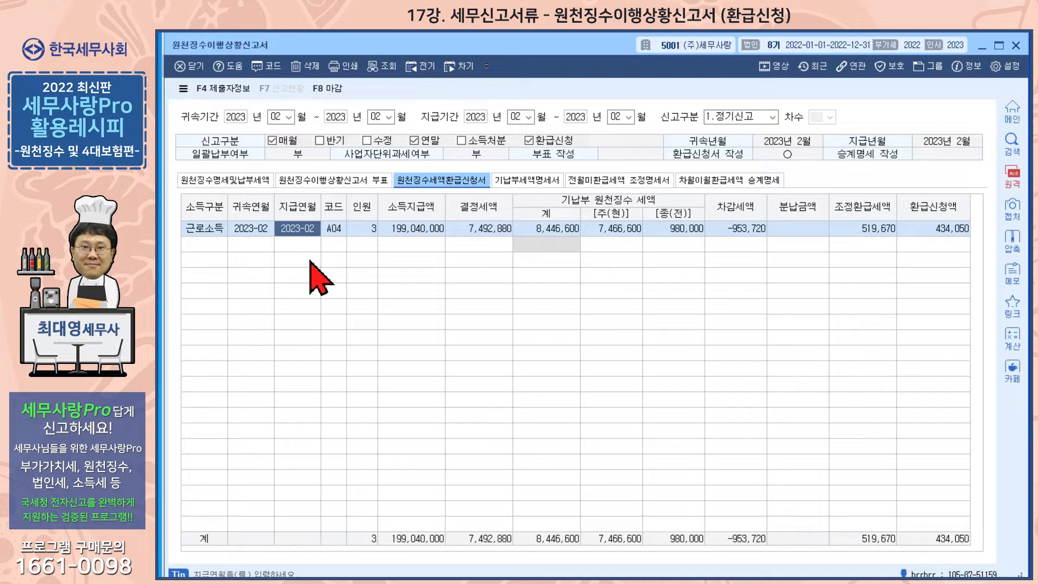
- Check the A04 연말정산 income tax in the withholding statement and preview the printed return, then close the preview
{"action": "left_click", "coordinate": [253, 182]}
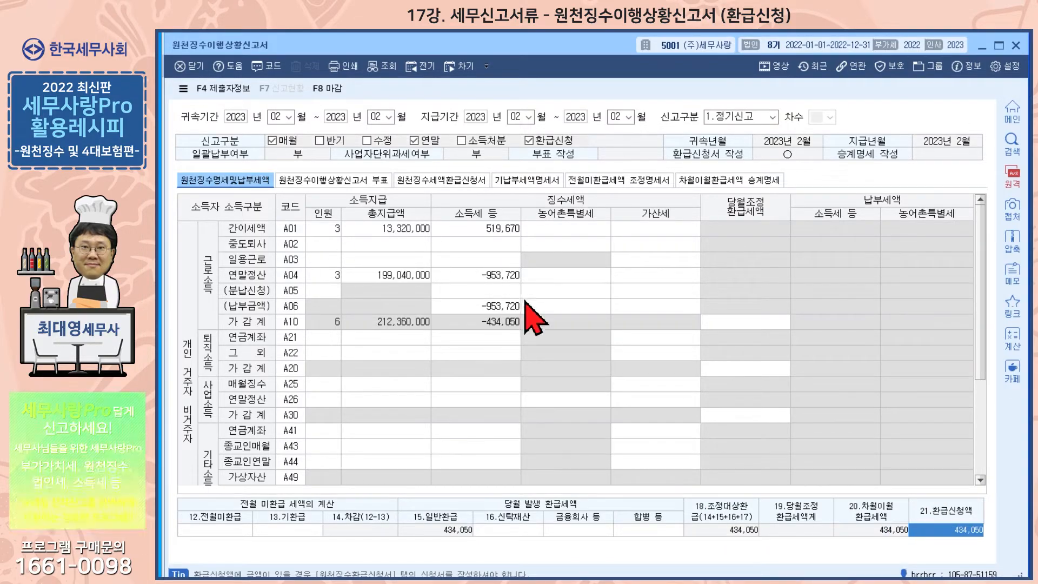
{"action": "left_click", "coordinate": [480, 279]}
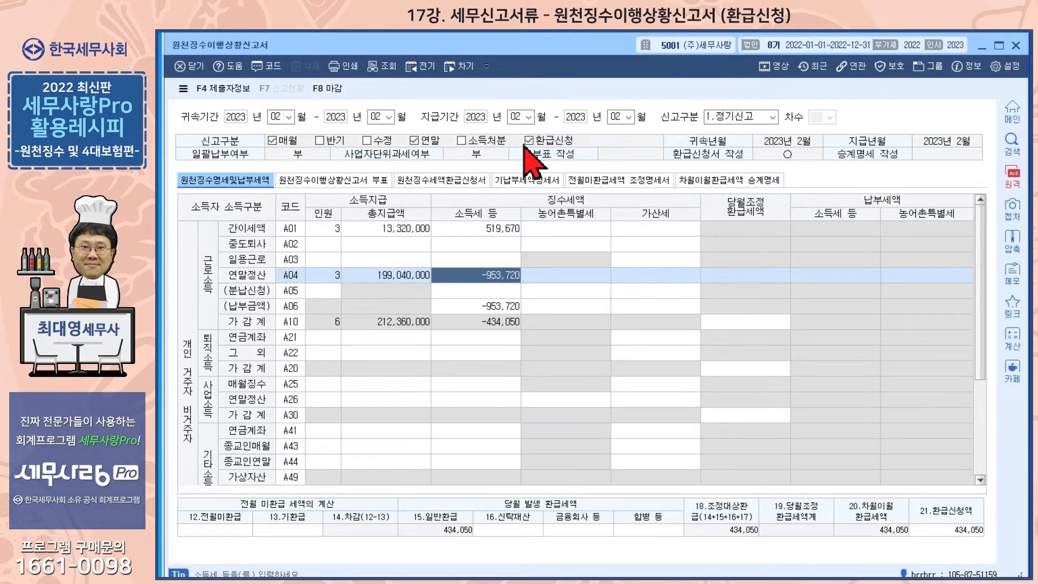
{"action": "left_click", "coordinate": [344, 66]}
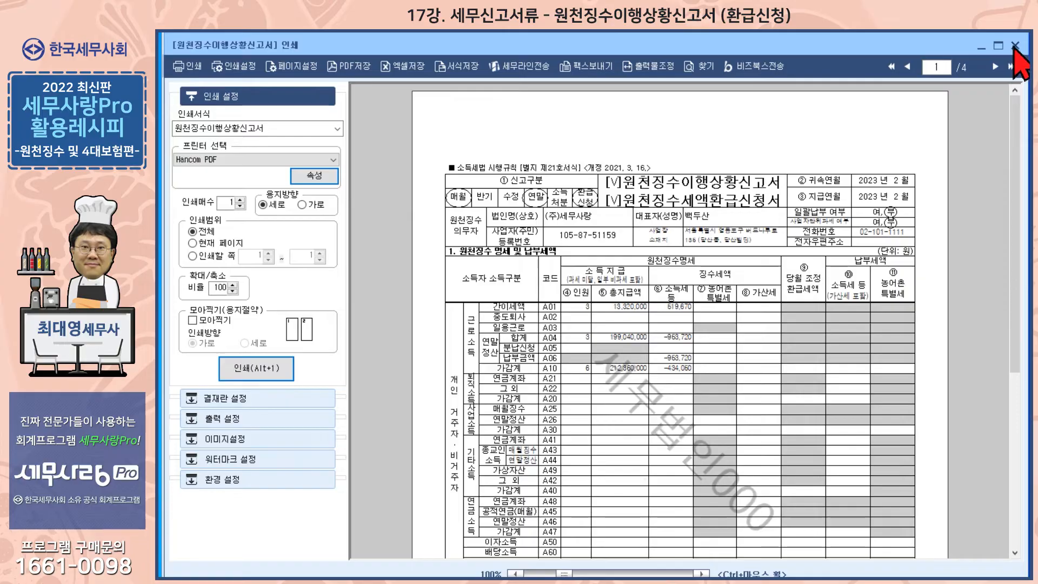
{"action": "left_click", "coordinate": [1016, 45]}
- Compare the refund application's 코드 with the 연말정산 row code in the withholding statement, and return to the application
{"action": "left_click", "coordinate": [425, 180]}
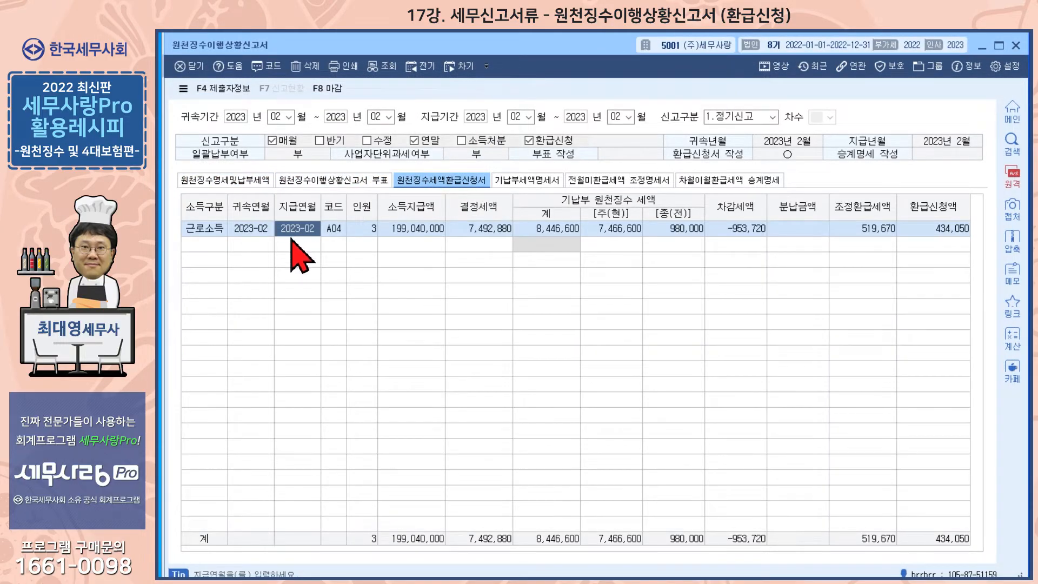
{"action": "left_click", "coordinate": [333, 229]}
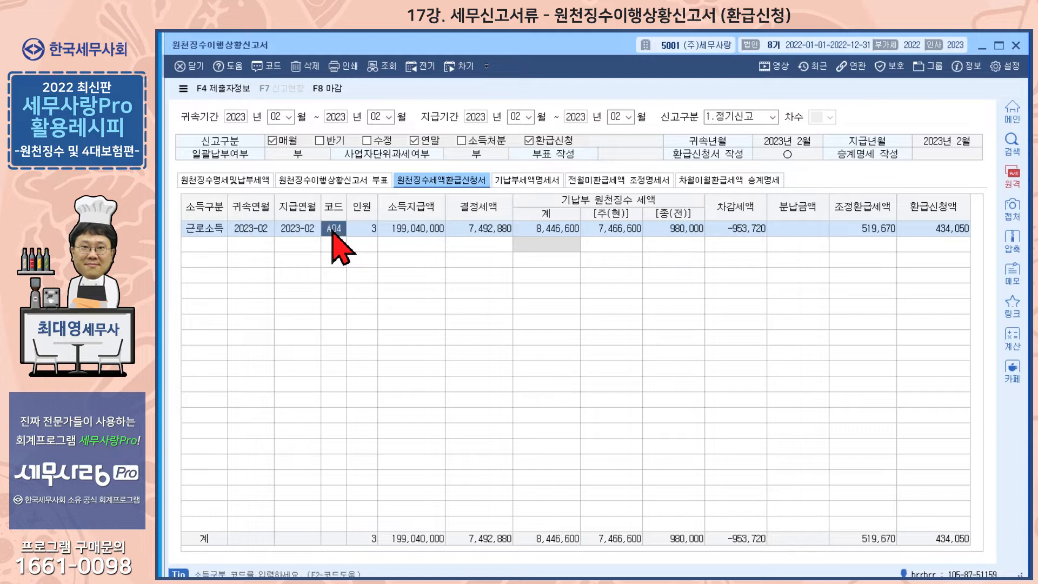
{"action": "left_click", "coordinate": [210, 181]}
{"action": "left_click", "coordinate": [287, 276]}
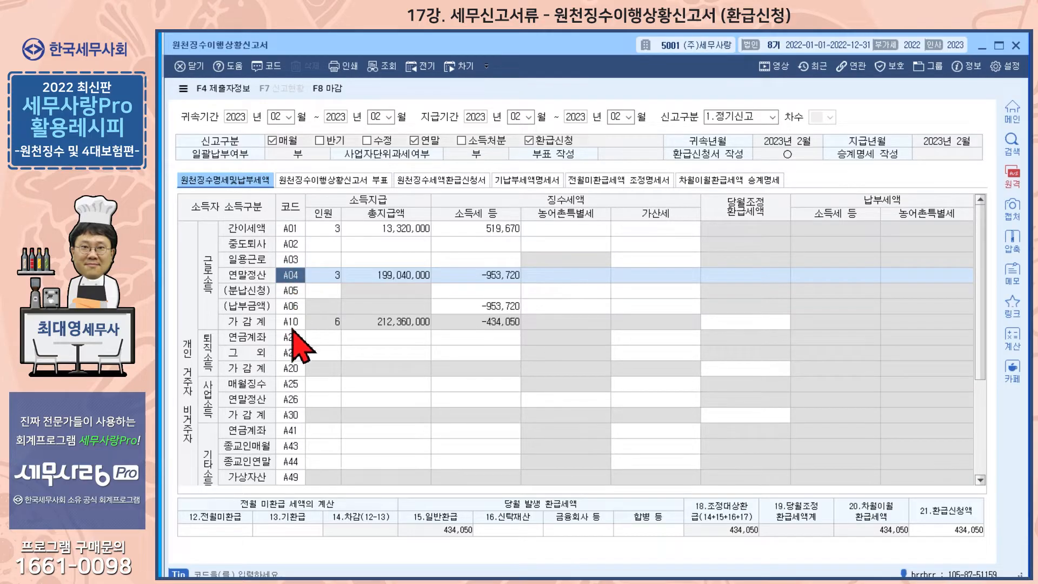
{"action": "left_click", "coordinate": [430, 180]}
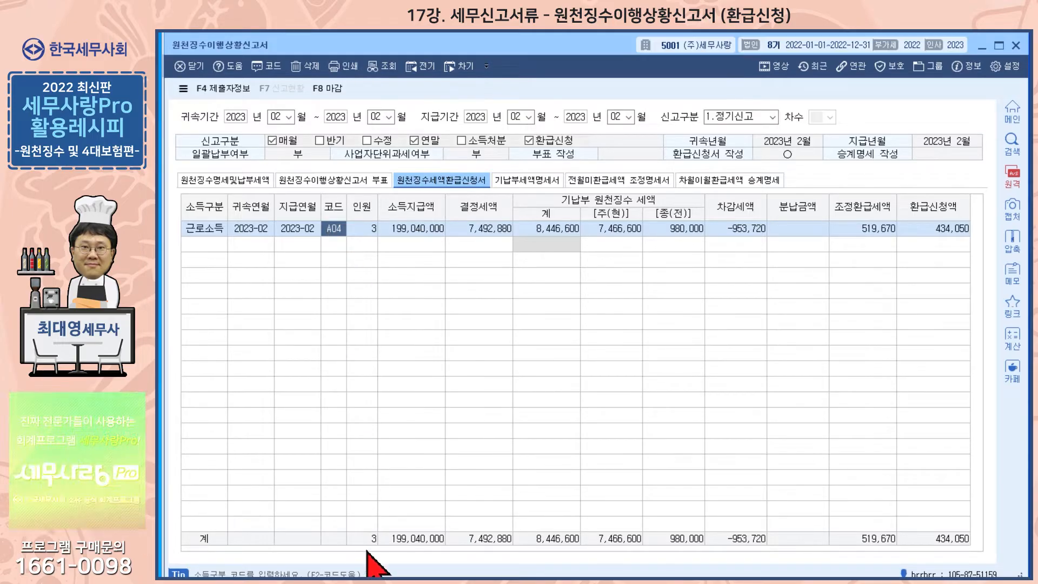
- Compare the refund application's 인원 and 소득지급액 with the A04 연말정산 total payment in the withholding statement
{"action": "left_click", "coordinate": [362, 231]}
{"action": "left_click", "coordinate": [404, 231]}
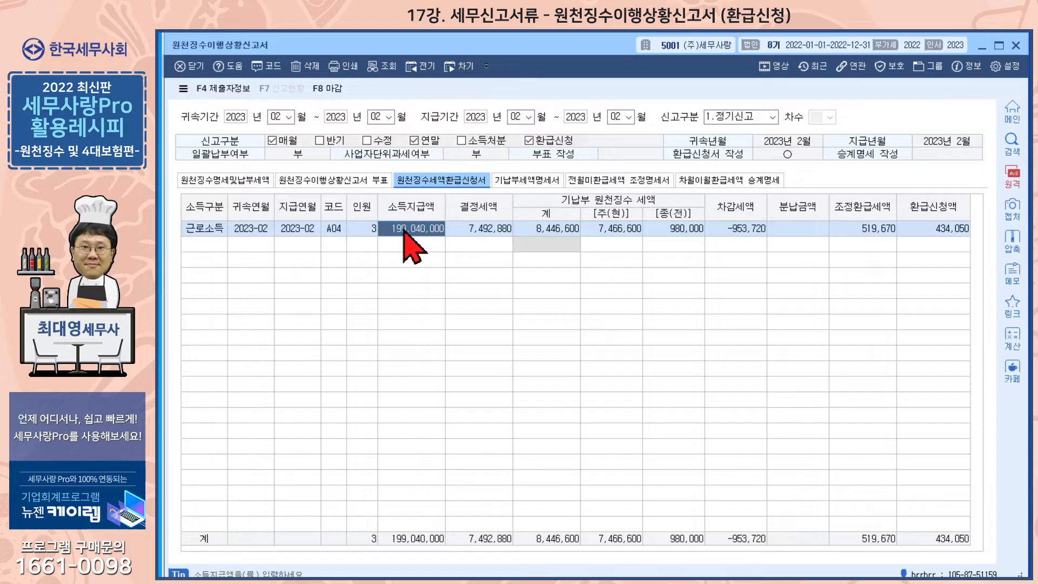
{"action": "left_click", "coordinate": [265, 181]}
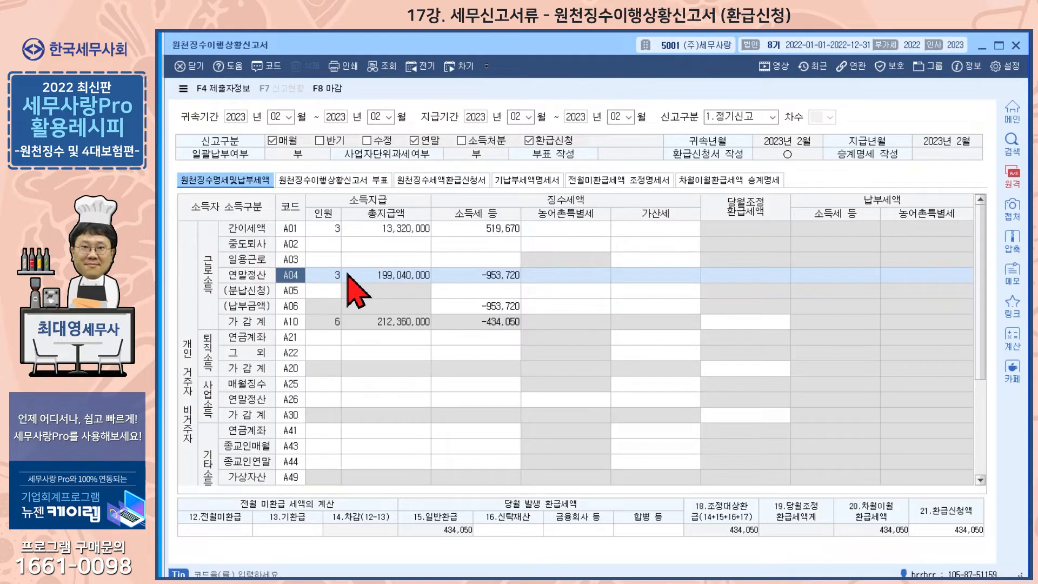
{"action": "left_click", "coordinate": [358, 277]}
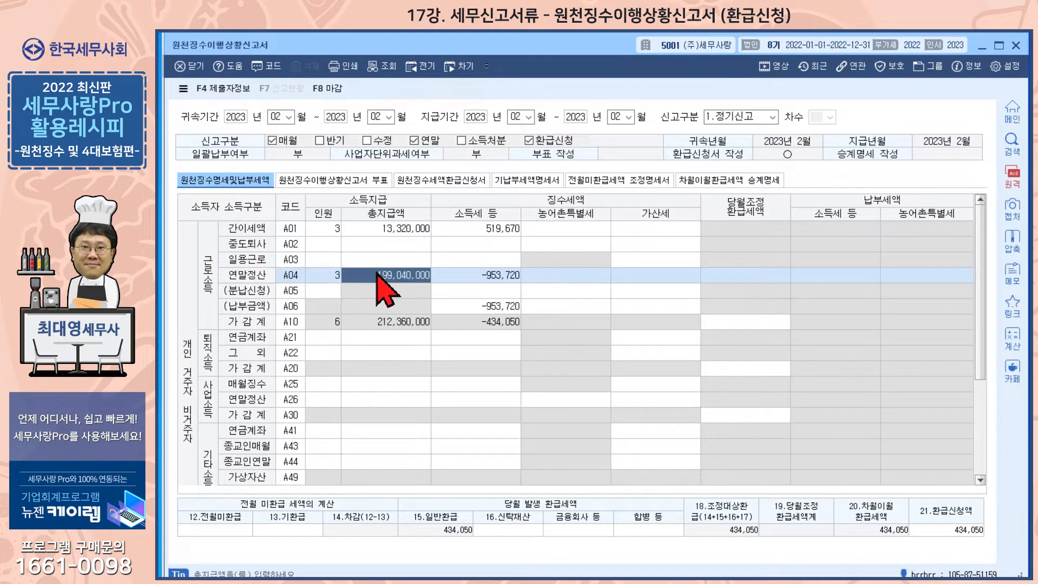
{"action": "left_click", "coordinate": [411, 183]}
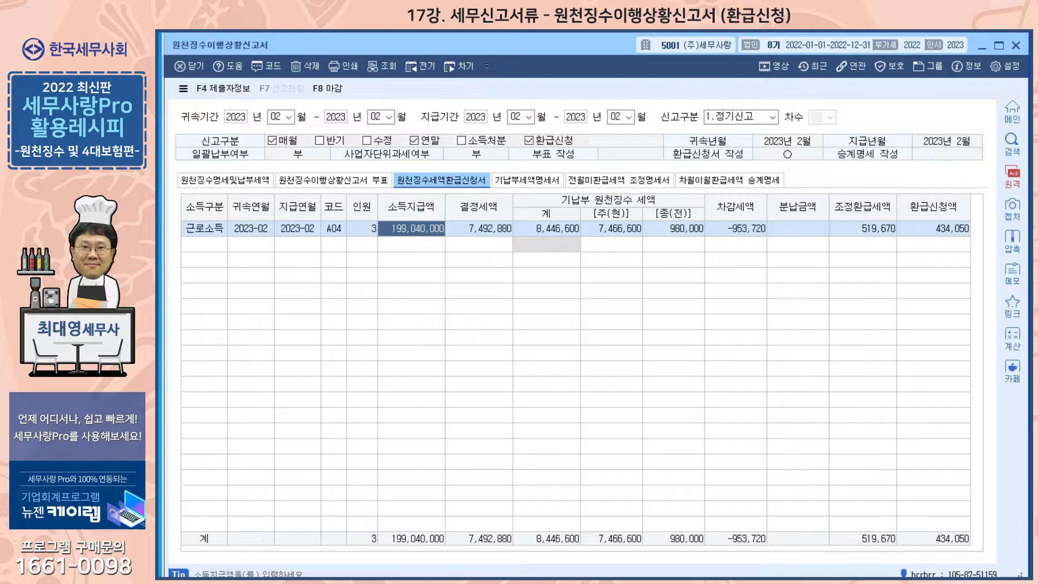
- Consult the open 연말정산추가자료입력 window, then check the 결정세액 in the refund application's 근로소득 row
{"action": "mouse_move", "coordinate": [348, 582]}
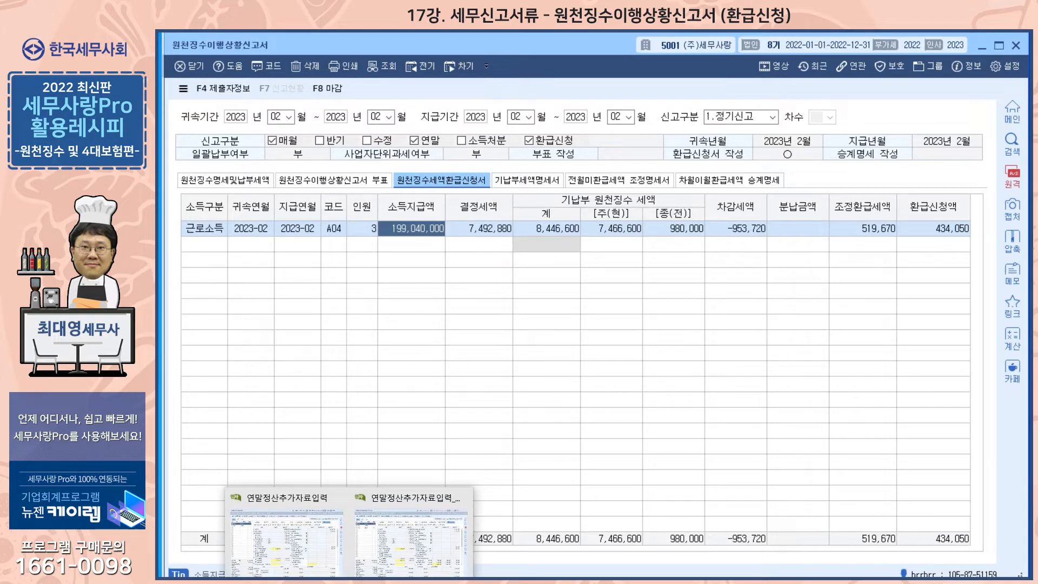
{"action": "left_click", "coordinate": [390, 565]}
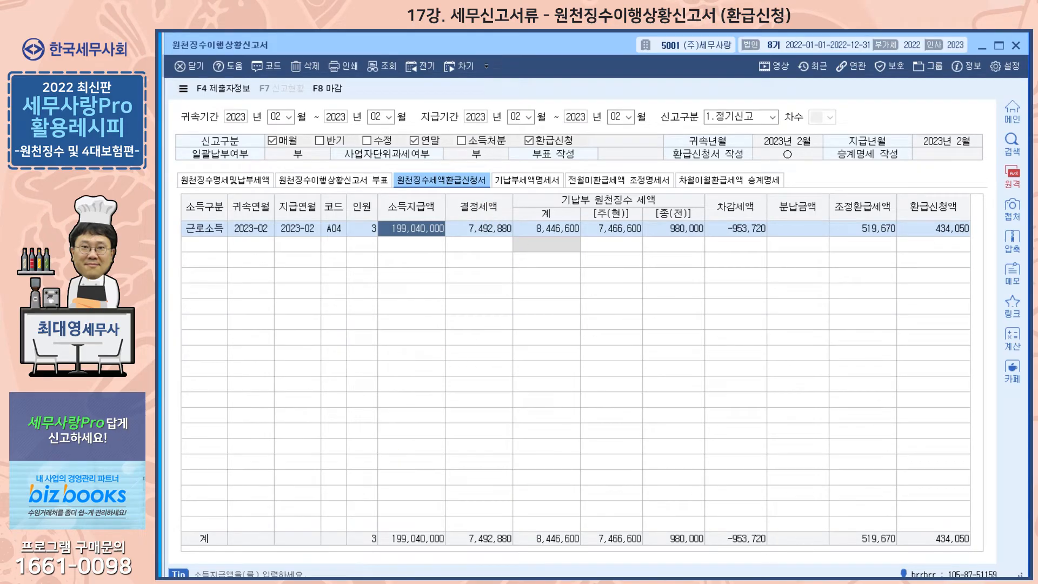
{"action": "left_click", "coordinate": [352, 580]}
{"action": "left_click", "coordinate": [388, 548]}
{"action": "left_click", "coordinate": [465, 228]}
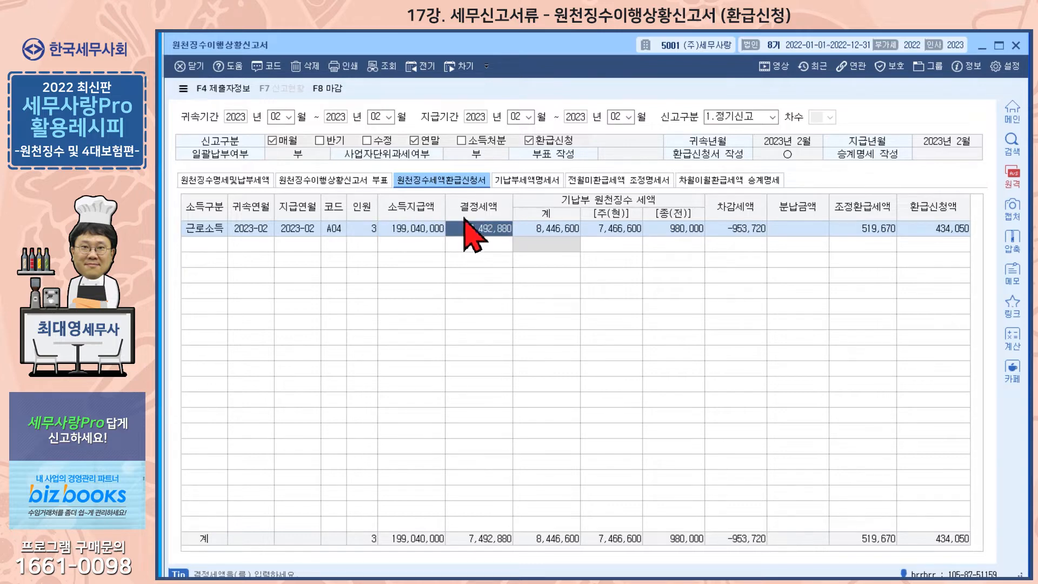
- Compare the refund application's 주(현) and 종(전) prepaid withholding taxes with the 기납부세액 totals in the 연말정산추가자료입력_직전연도 window
{"action": "left_click", "coordinate": [621, 231]}
{"action": "left_click", "coordinate": [656, 232]}
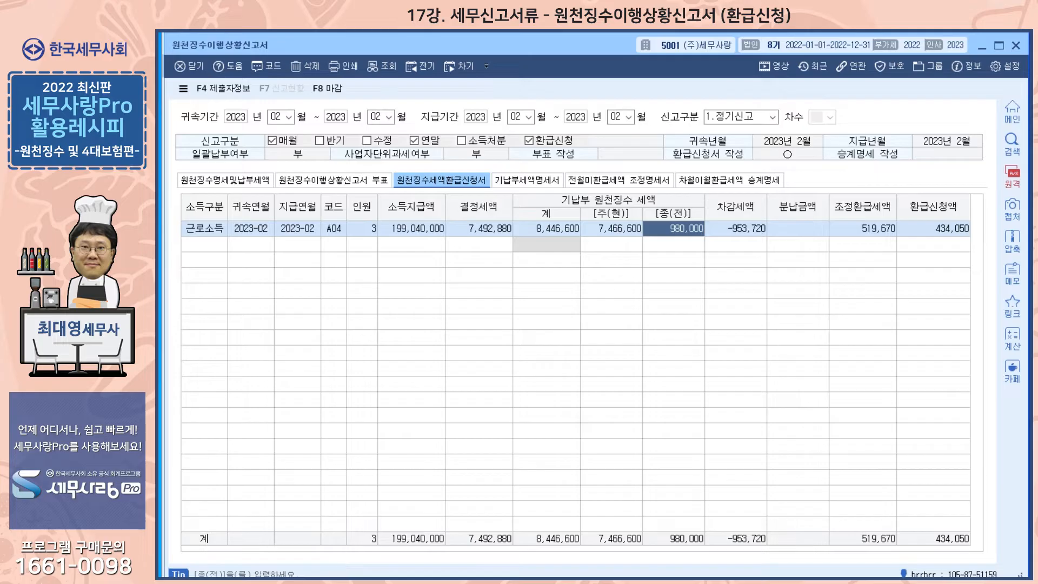
{"action": "left_click", "coordinate": [350, 580]}
{"action": "left_click", "coordinate": [414, 536]}
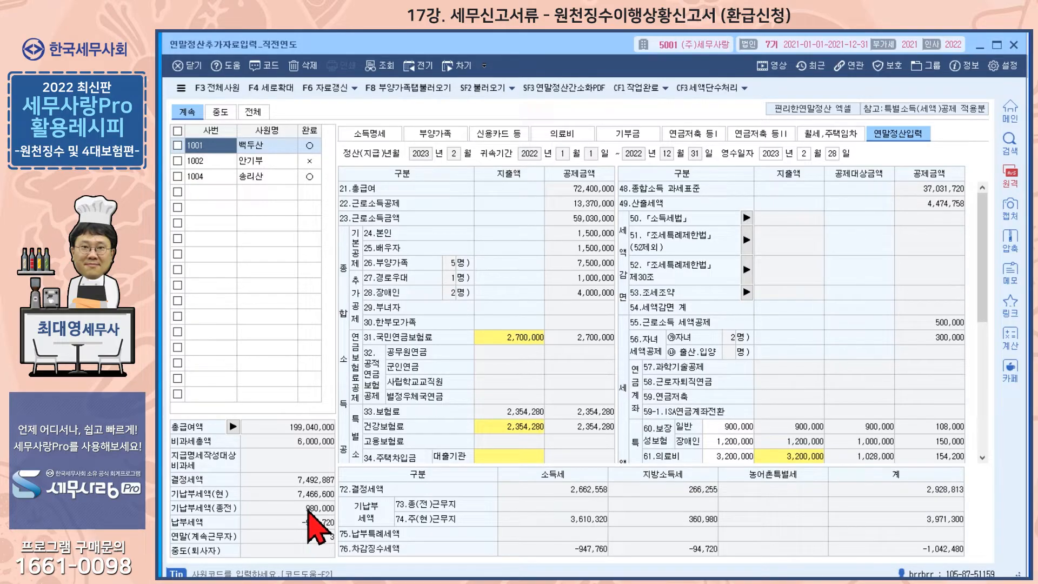
- Examine the 종(전) income and 기납부세액 in employee 1002's 소득명세, then reselect employee 1001
{"action": "left_click", "coordinate": [379, 134]}
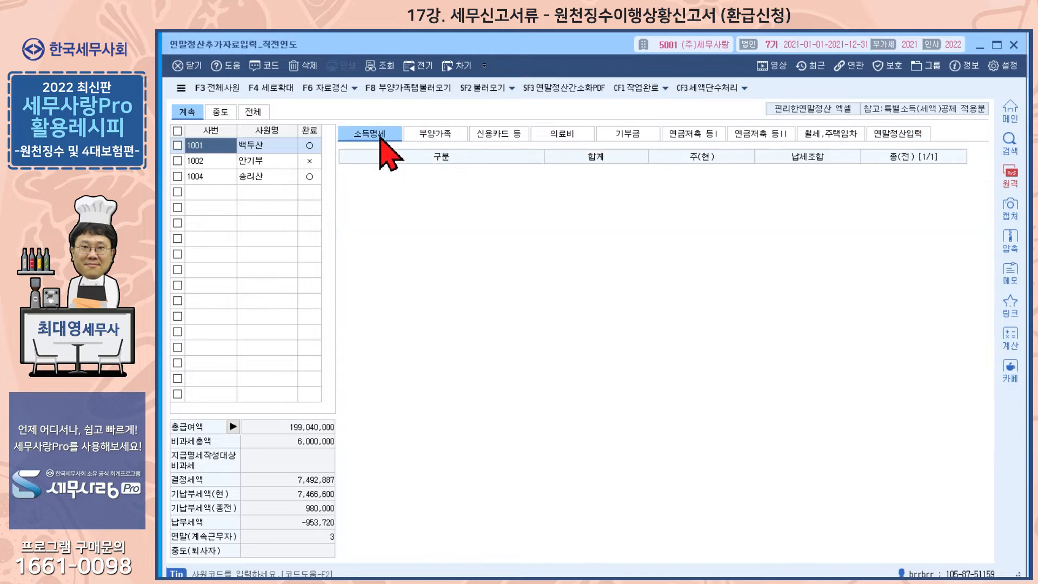
{"action": "left_click", "coordinate": [267, 161]}
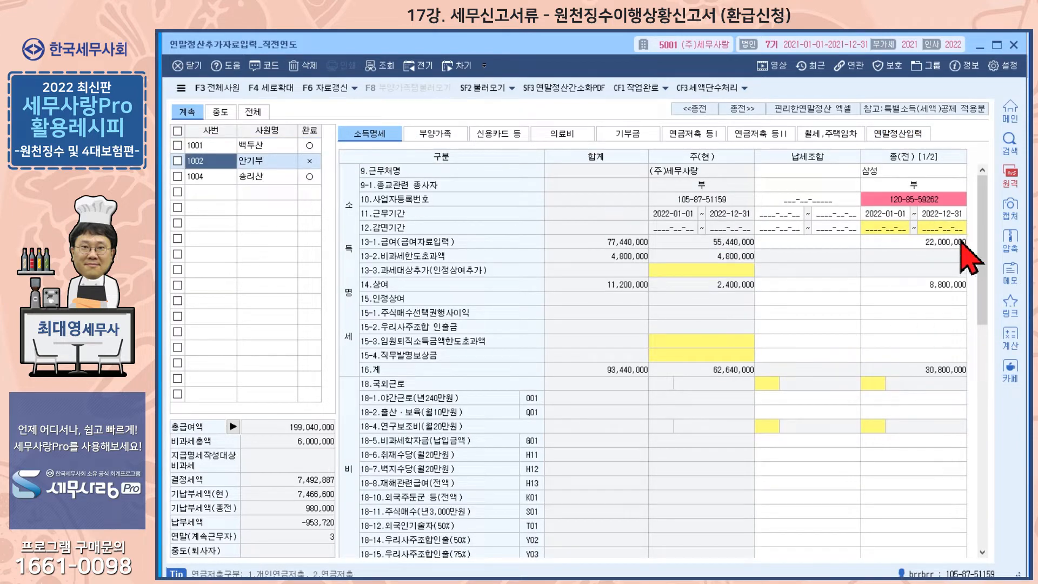
{"action": "scroll", "coordinate": [876, 379], "scroll_direction": "down", "scroll_amount": 5}
{"action": "scroll", "coordinate": [878, 378], "scroll_direction": "down", "scroll_amount": 8}
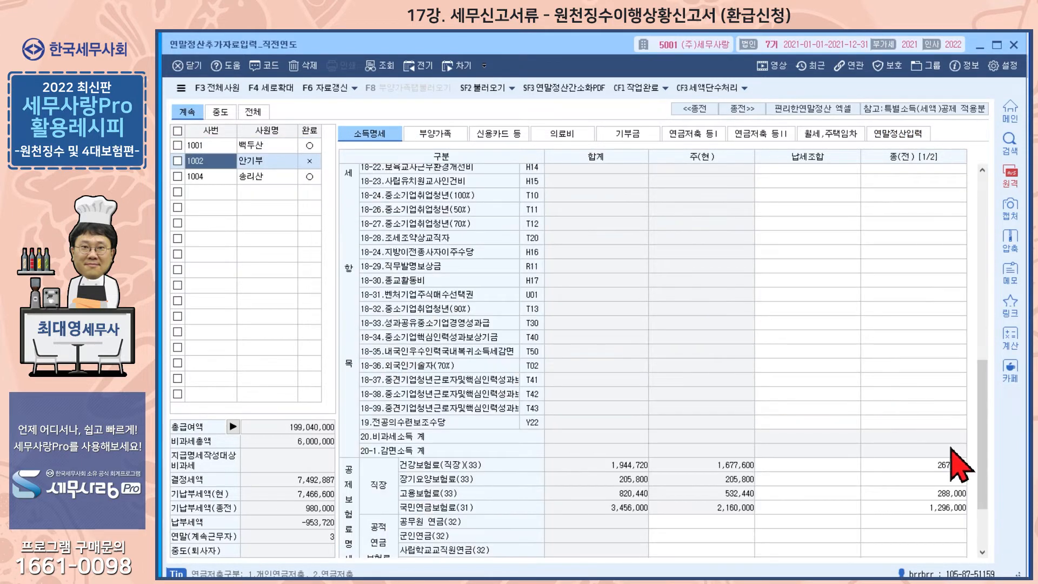
{"action": "scroll", "coordinate": [944, 527], "scroll_direction": "down", "scroll_amount": 1}
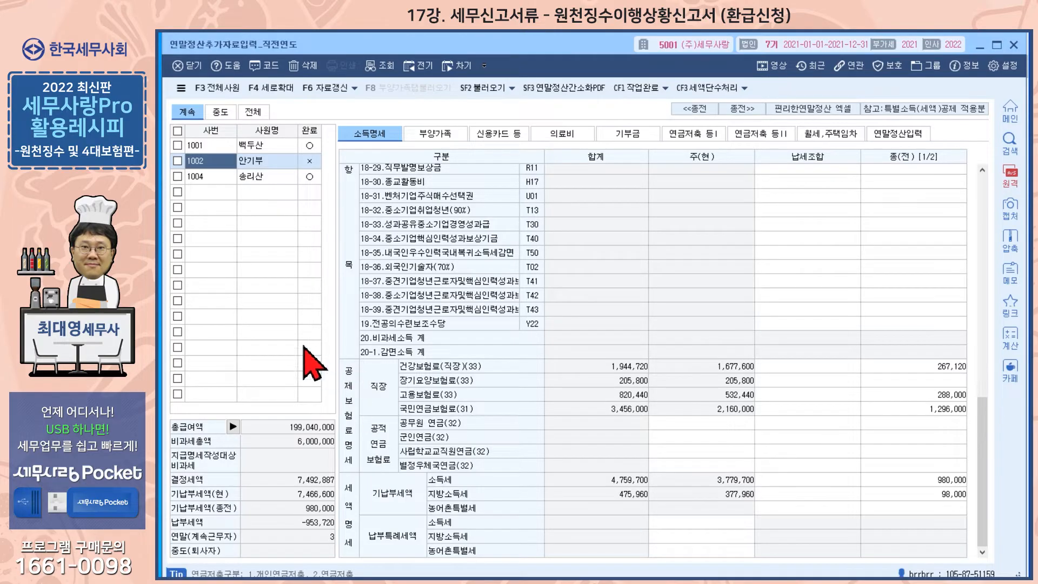
{"action": "left_click", "coordinate": [221, 145]}
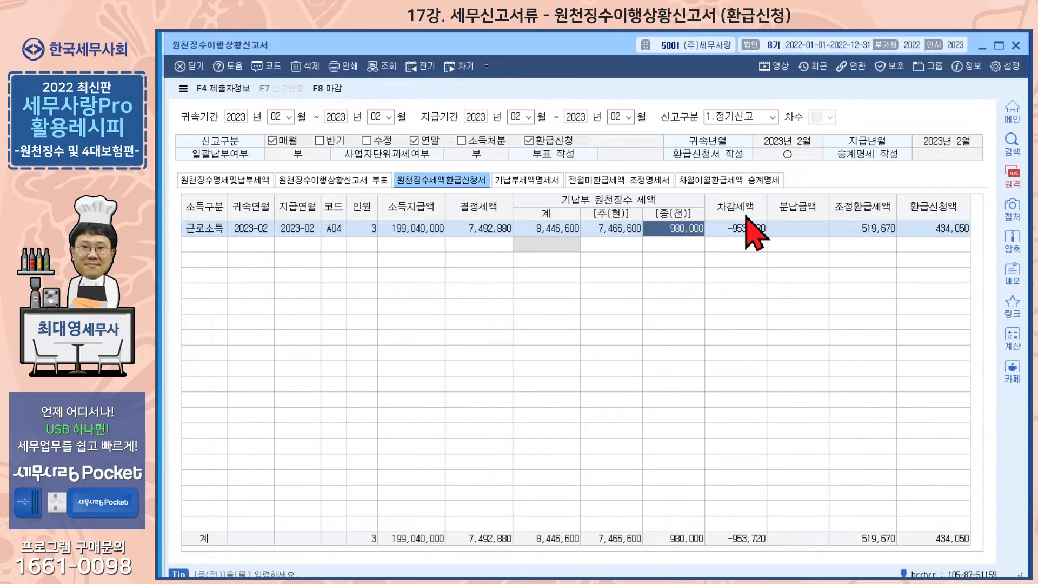
- Compare the refund application's 차감세액 and 조정환급세액 with the A04 and A01 income taxes in the withholding statement, and return to the application
{"action": "left_click", "coordinate": [254, 181]}
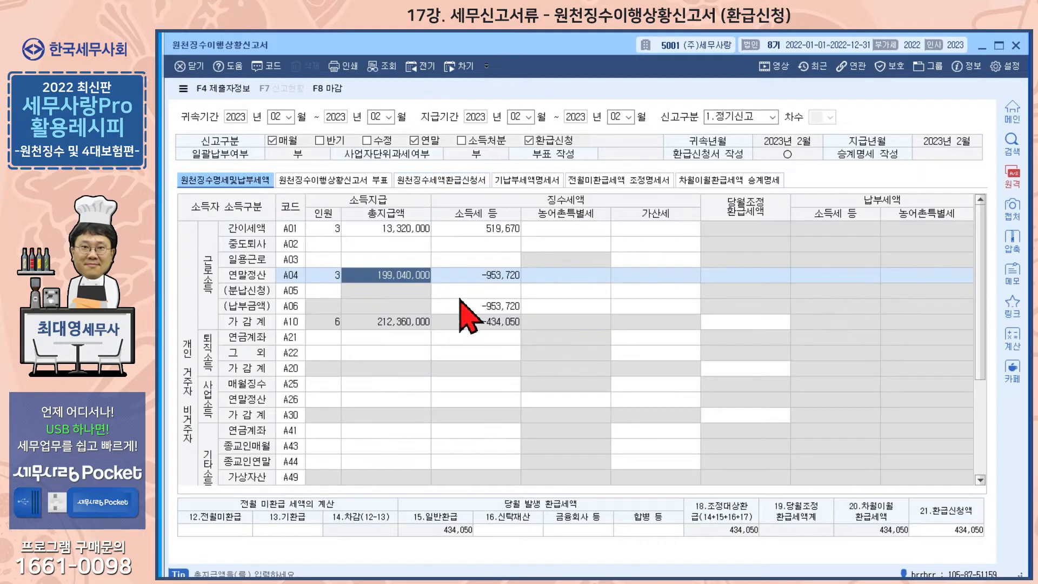
{"action": "left_click", "coordinate": [463, 182]}
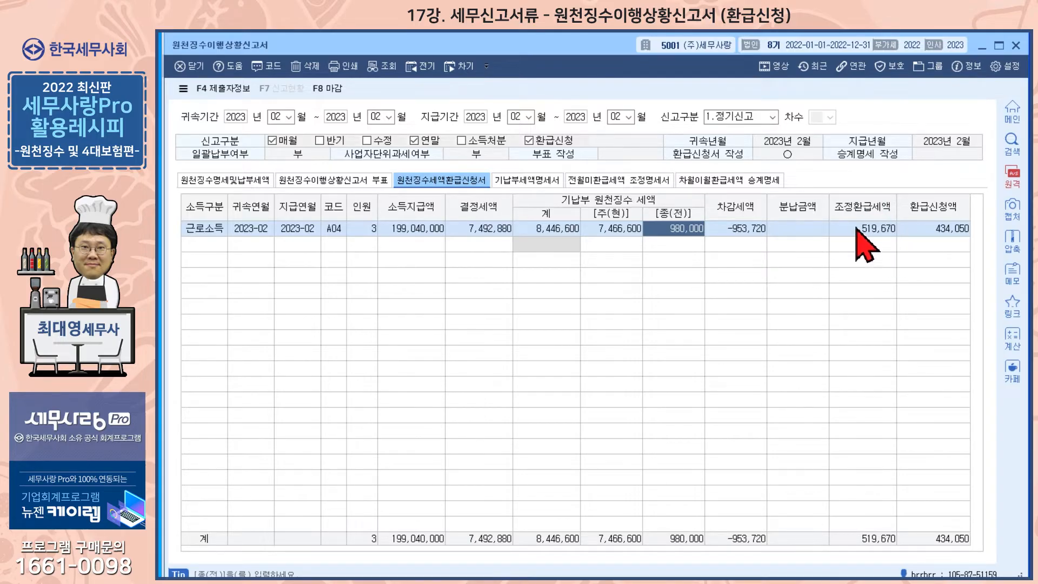
{"action": "left_click", "coordinate": [225, 180]}
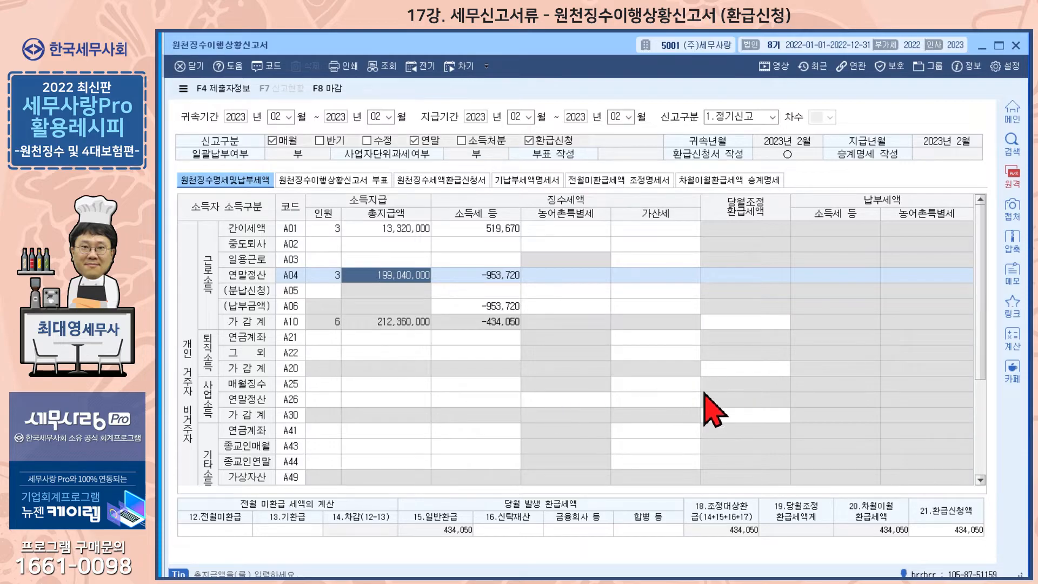
{"action": "left_click", "coordinate": [451, 184]}
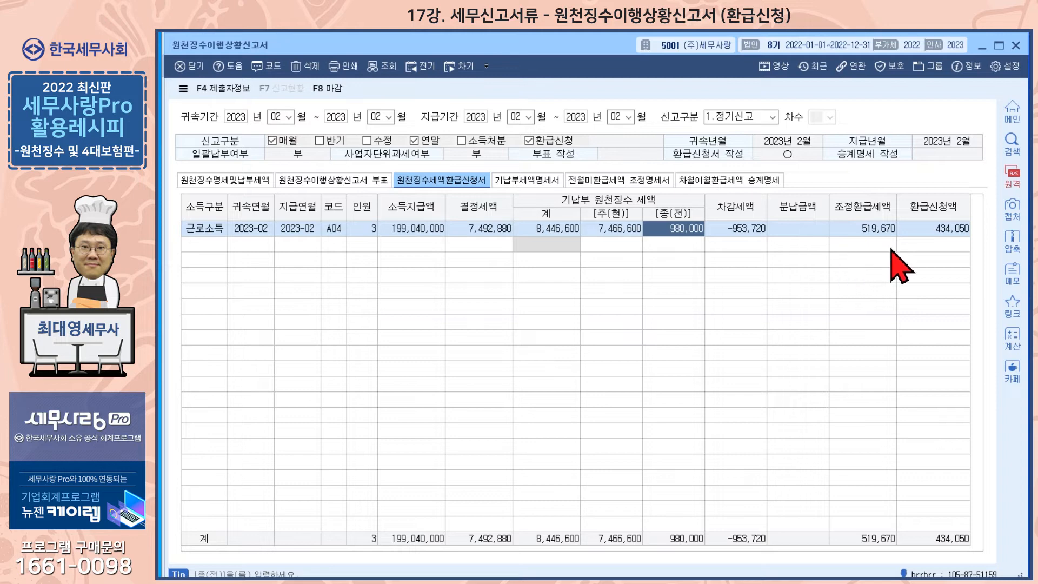
- Compare the refund application's 환급신청액 with item 21 환급신청액 of the withholding statement, and return to the application
{"action": "left_click", "coordinate": [928, 232]}
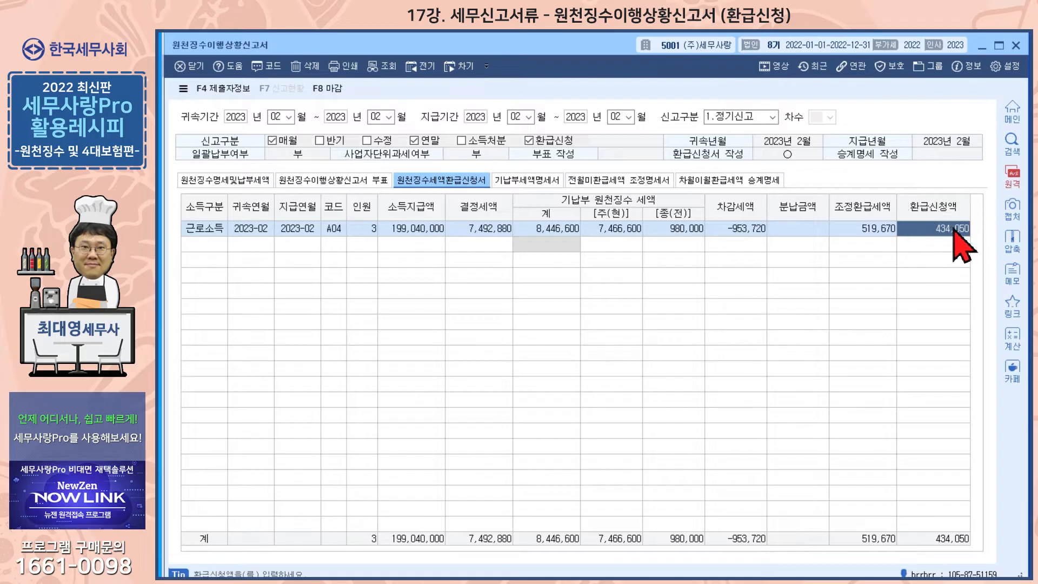
{"action": "left_click", "coordinate": [230, 180]}
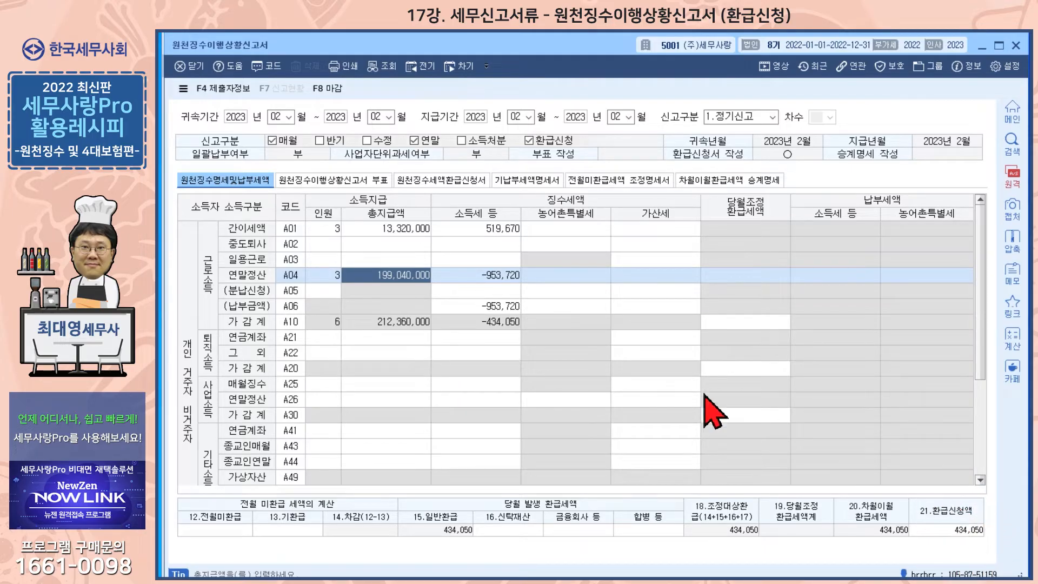
{"action": "left_click", "coordinate": [435, 183]}
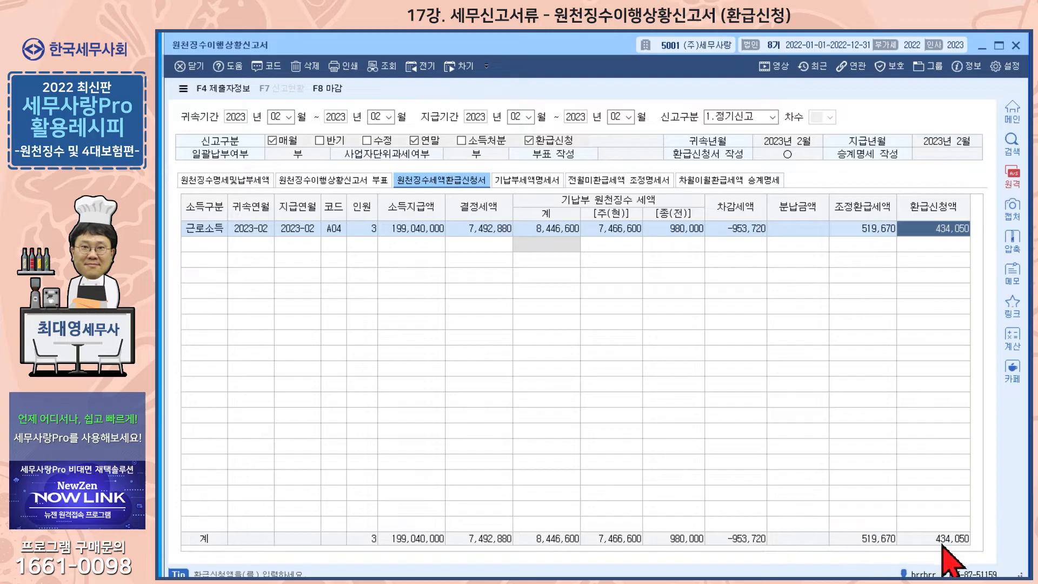
{"action": "left_click", "coordinate": [241, 181]}
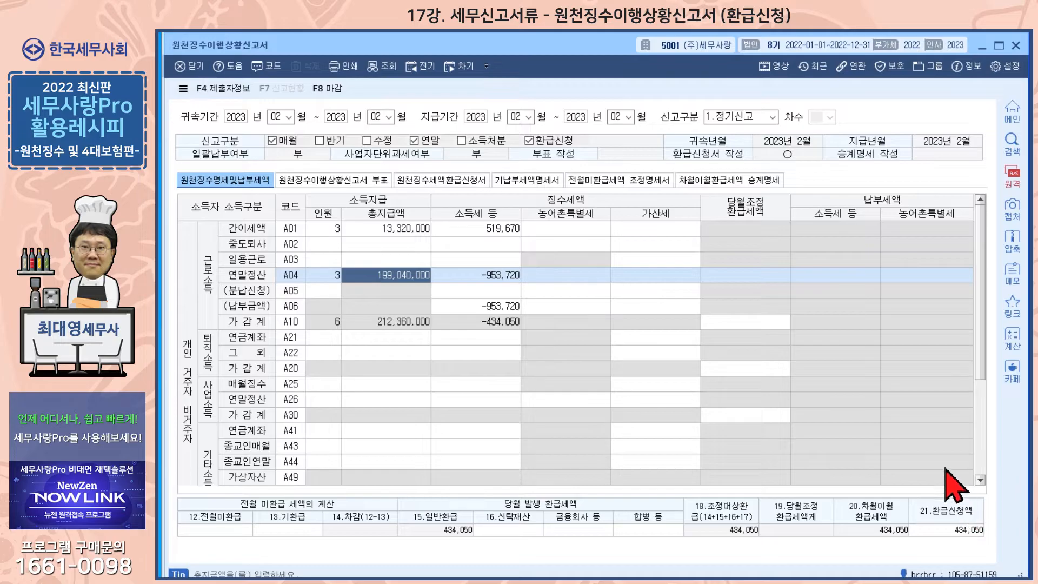
{"action": "left_click", "coordinate": [473, 181]}
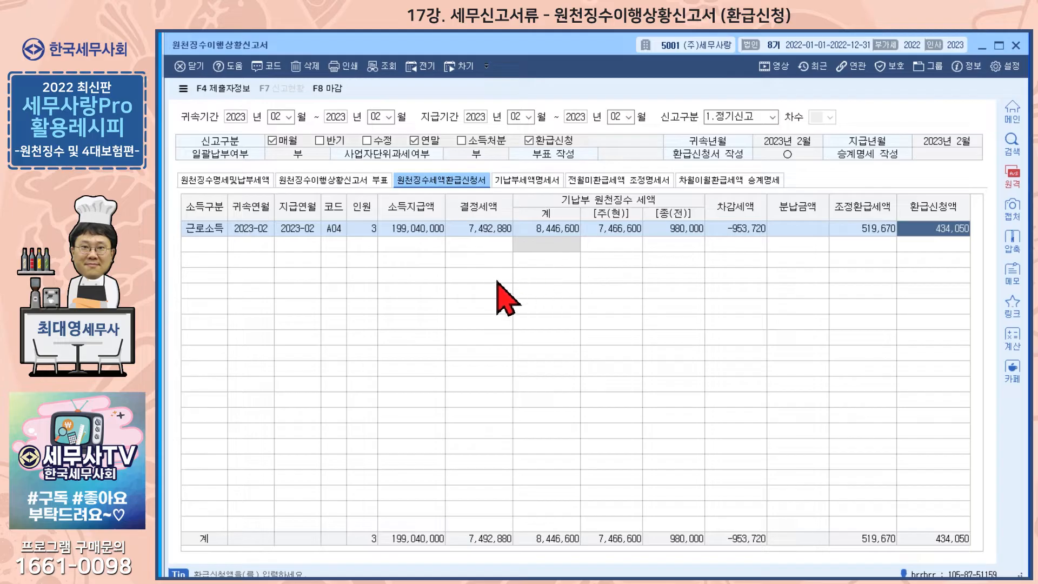
- Open the 기납부세액명세서, view and close its import options, and review the 2022 monthly rows of 원천징수 신고 납부 현황
{"action": "left_click", "coordinate": [515, 180]}
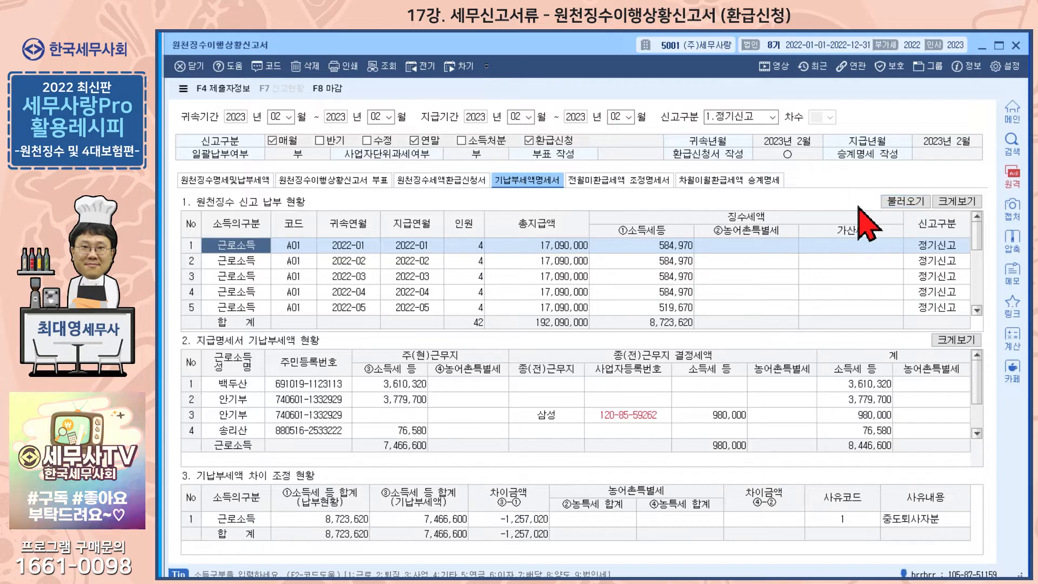
{"action": "left_click", "coordinate": [895, 202]}
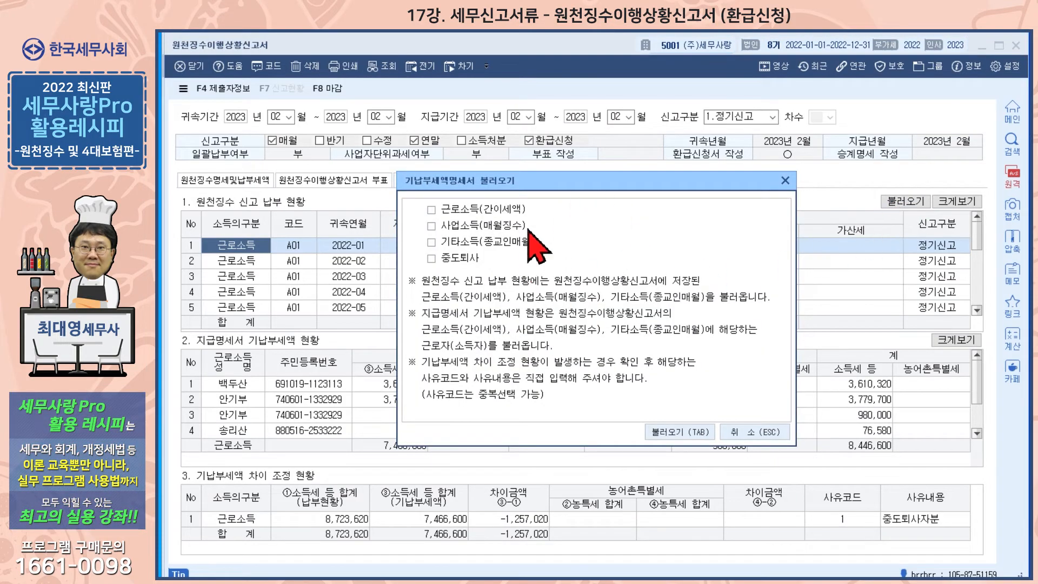
{"action": "left_click", "coordinate": [786, 182]}
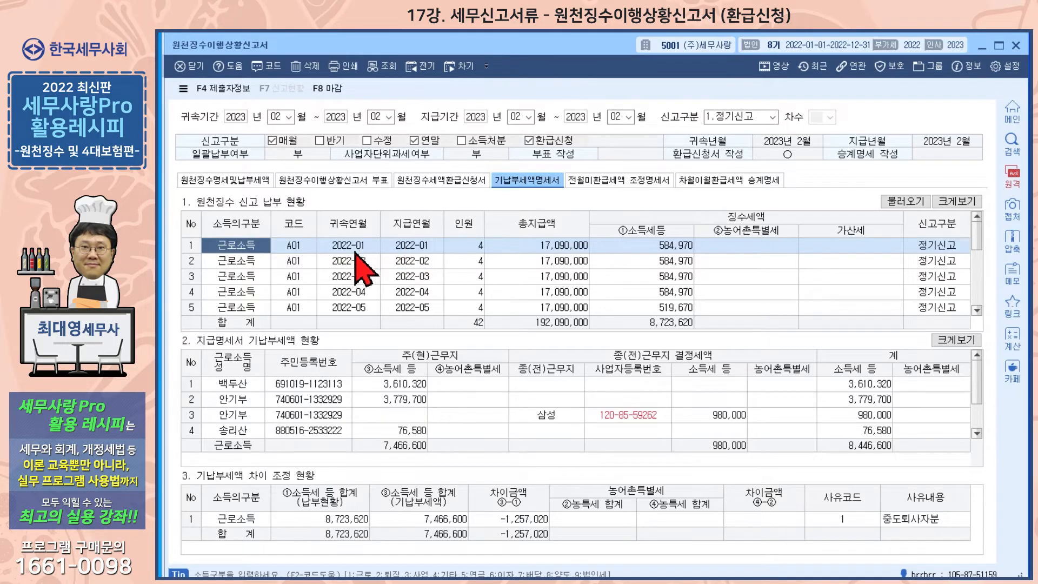
{"action": "scroll", "coordinate": [362, 276], "scroll_direction": "down", "scroll_amount": 3}
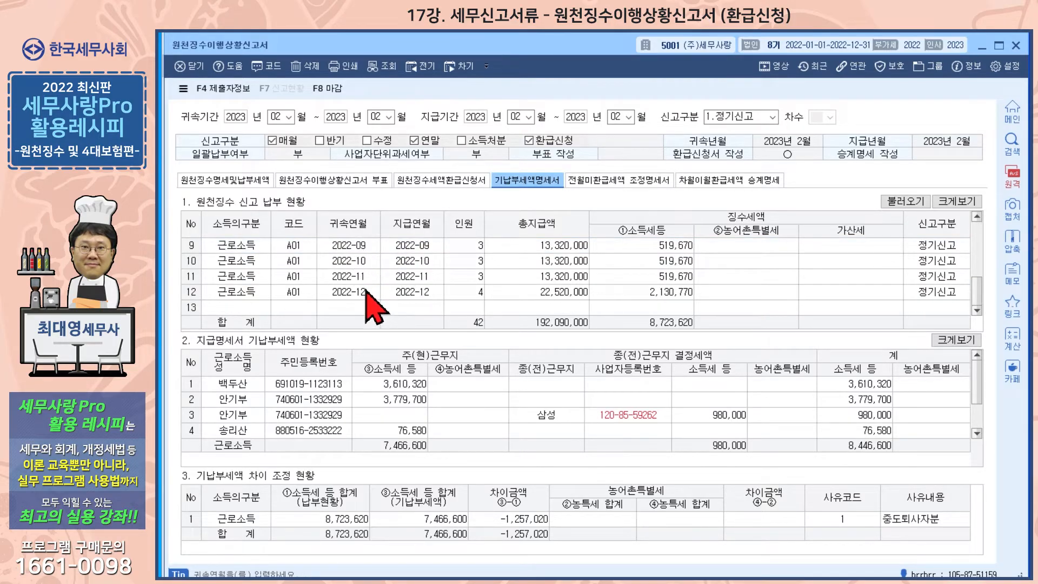
{"action": "scroll", "coordinate": [373, 292], "scroll_direction": "up", "scroll_amount": 3}
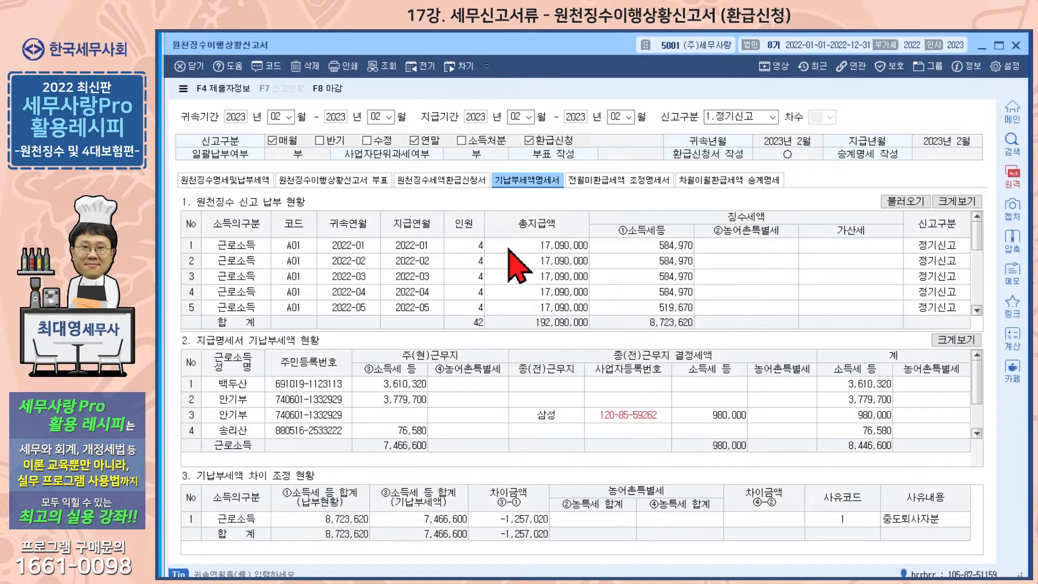
- Compare the A01 간이세액 row of the withholding statement with the code and monthly entries of the 기납부세액명세서
{"action": "left_click", "coordinate": [254, 180]}
{"action": "left_click", "coordinate": [433, 180]}
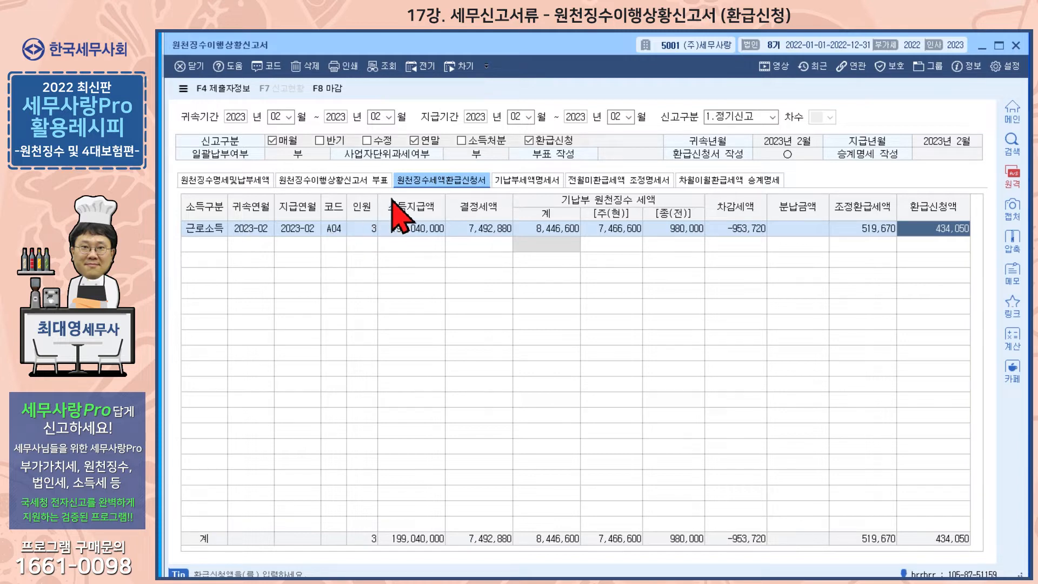
{"action": "left_click", "coordinate": [227, 180]}
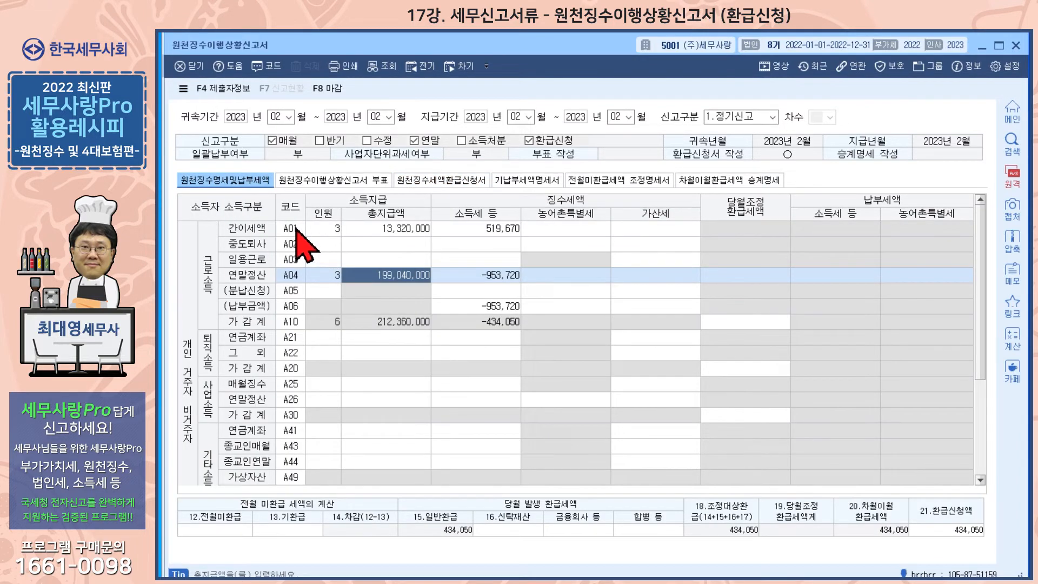
{"action": "left_click", "coordinate": [361, 228]}
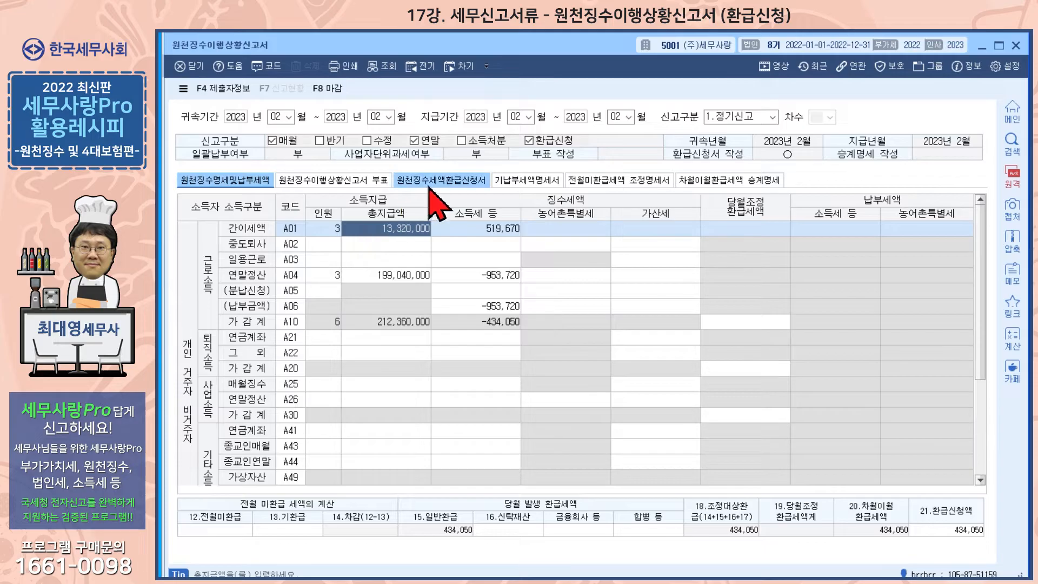
{"action": "left_click", "coordinate": [519, 181]}
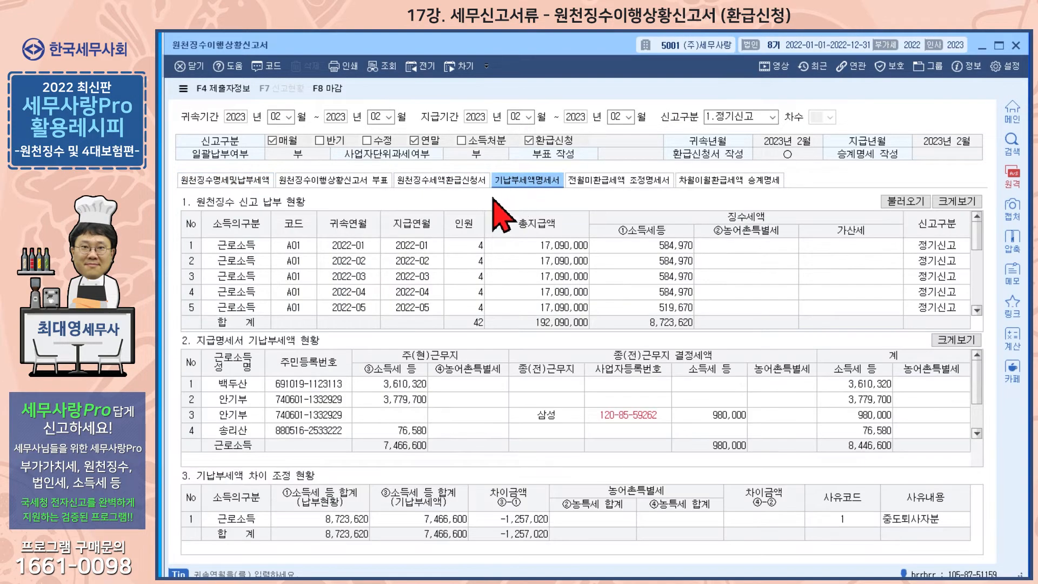
{"action": "left_click", "coordinate": [294, 245]}
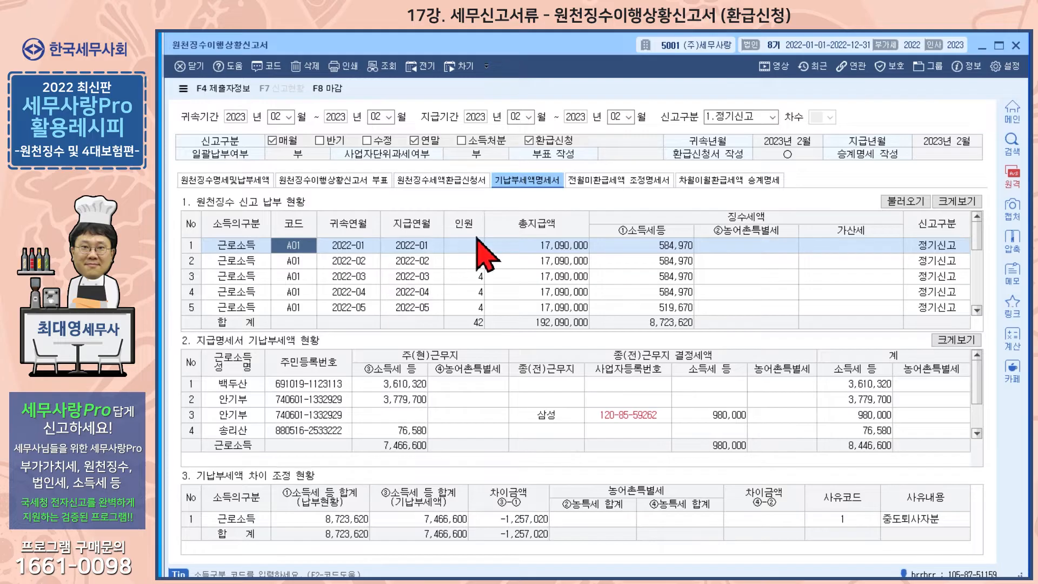
{"action": "scroll", "coordinate": [658, 265], "scroll_direction": "down", "scroll_amount": 3}
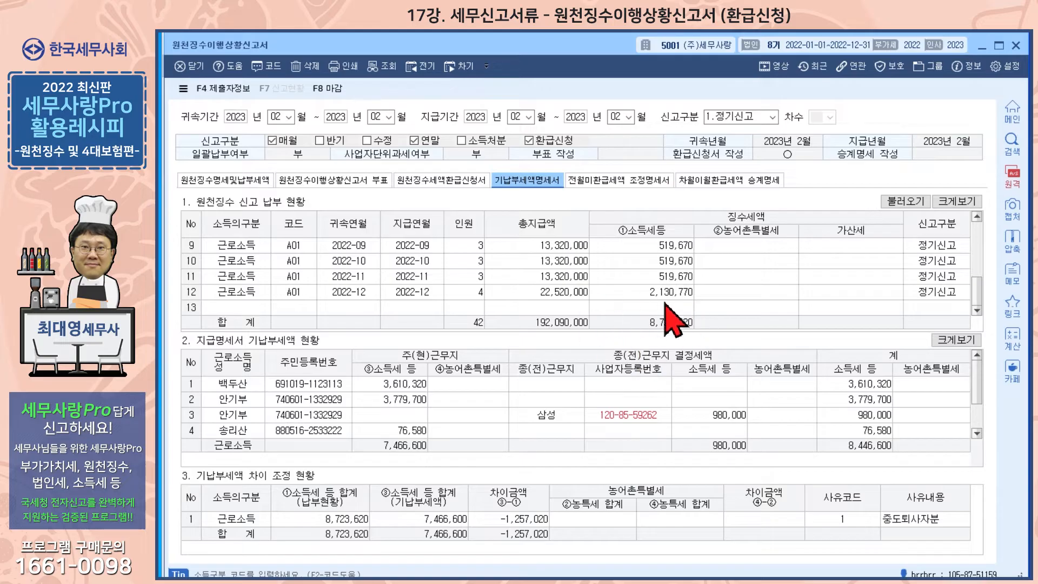
- Consult and close the 기납부세액명세서 import options, then check the 사유코드 of the 근로소득 difference adjustment row
{"action": "left_click", "coordinate": [904, 201]}
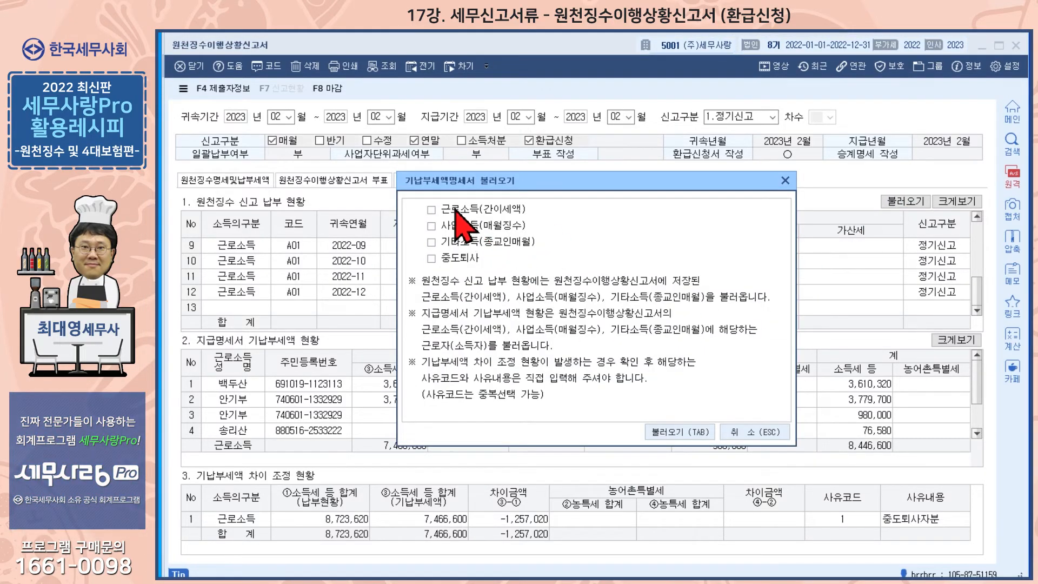
{"action": "left_click", "coordinate": [784, 180]}
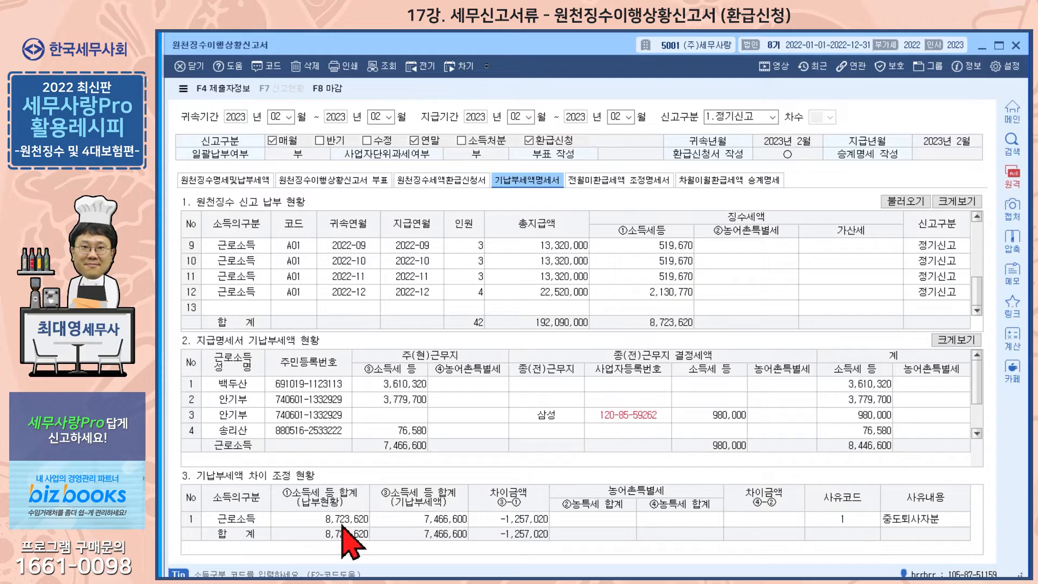
{"action": "key", "text": "Return"}
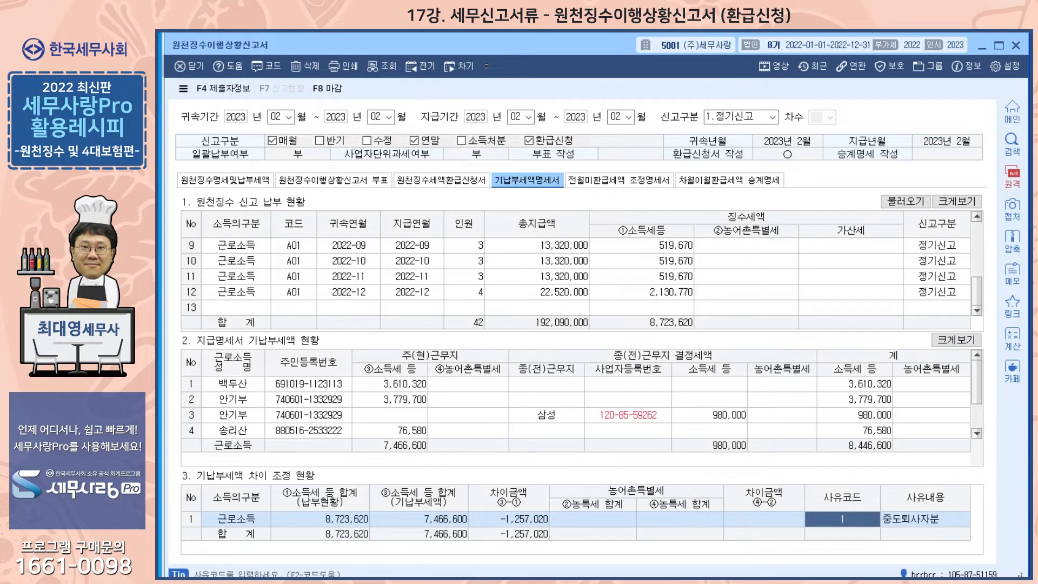
- Check the 중도 employees' 기납부세액 in 연말정산추가자료입력_직전연도 against the employees listed in 지급명세서 기납부세액 현황, and return to the 기납부세액명세서
{"action": "left_click", "coordinate": [348, 581]}
{"action": "left_click", "coordinate": [416, 556]}
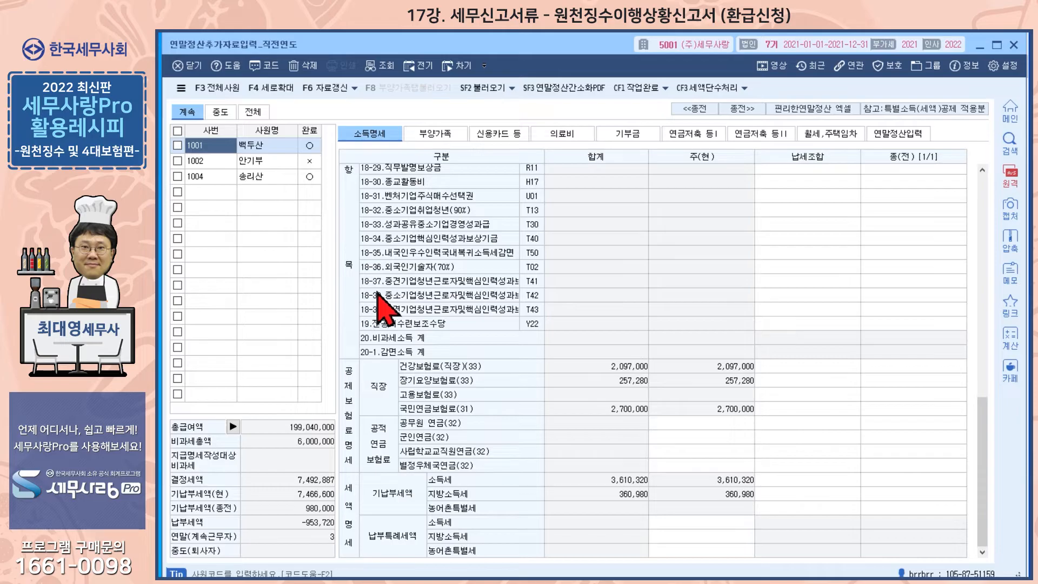
{"action": "left_click", "coordinate": [220, 112]}
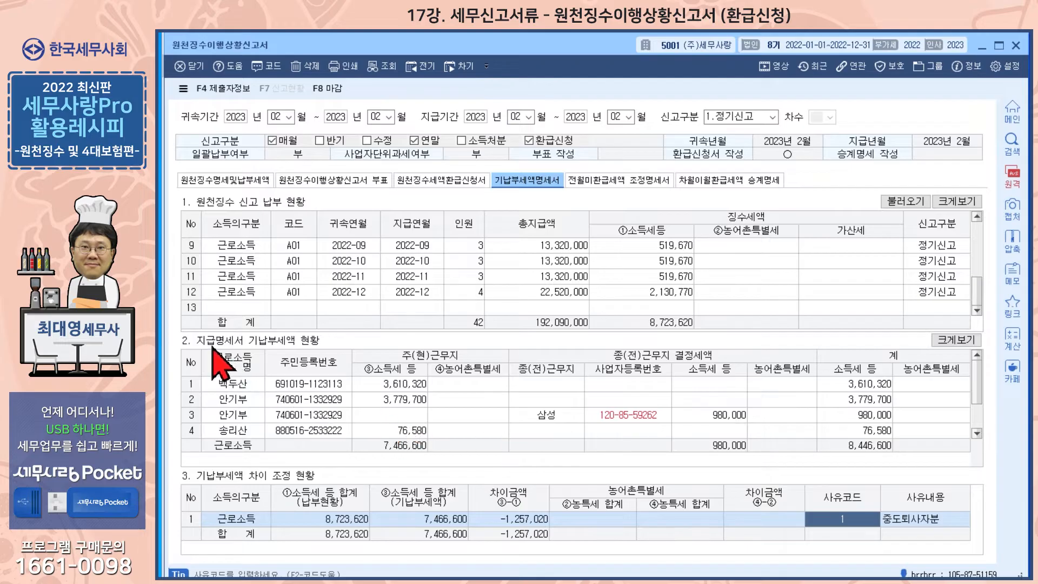
{"action": "left_click", "coordinate": [323, 390]}
{"action": "left_click", "coordinate": [351, 583]}
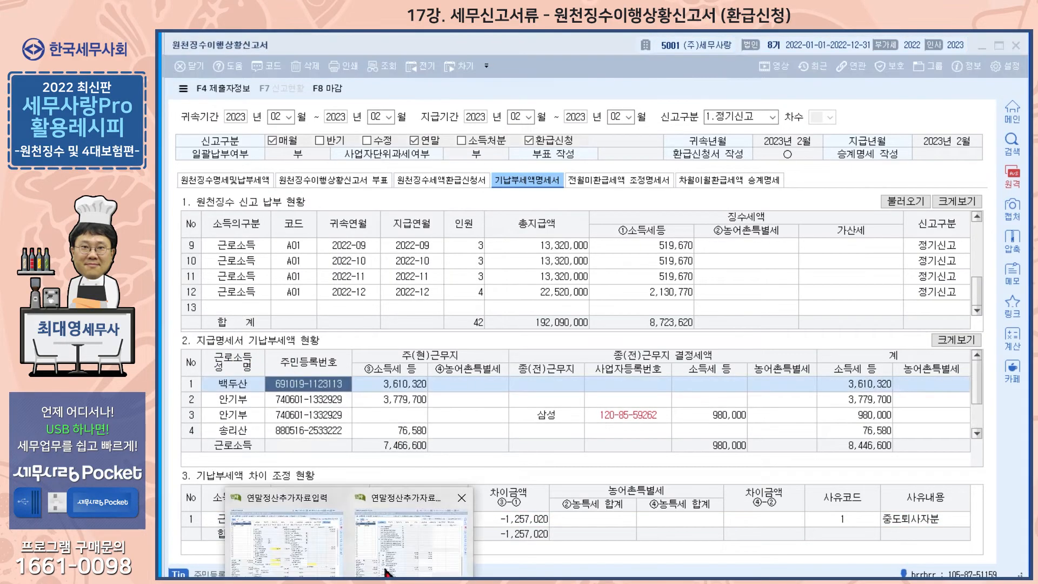
{"action": "left_click", "coordinate": [393, 553]}
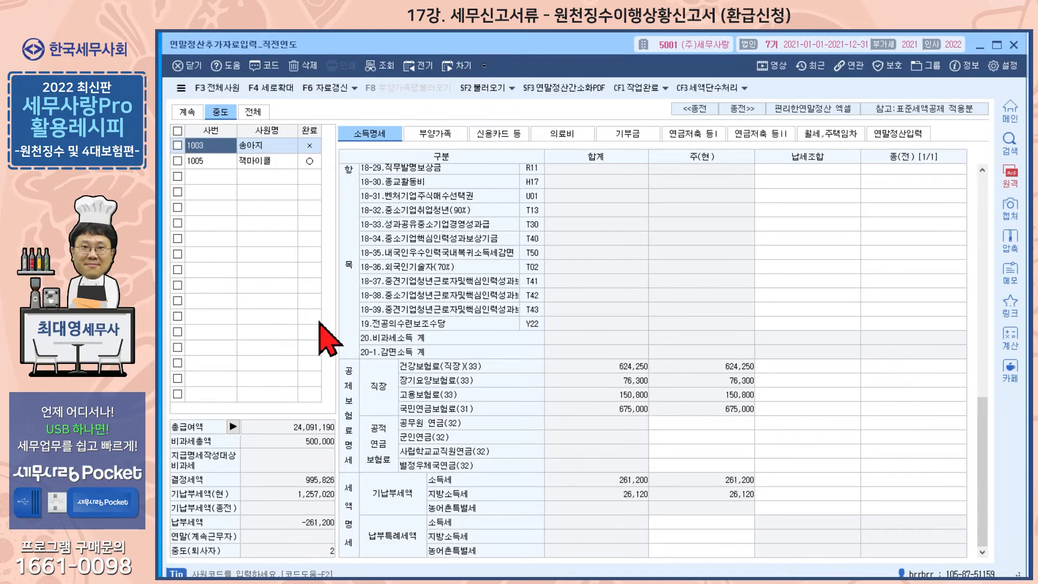
{"action": "key", "text": "alt+Tab"}
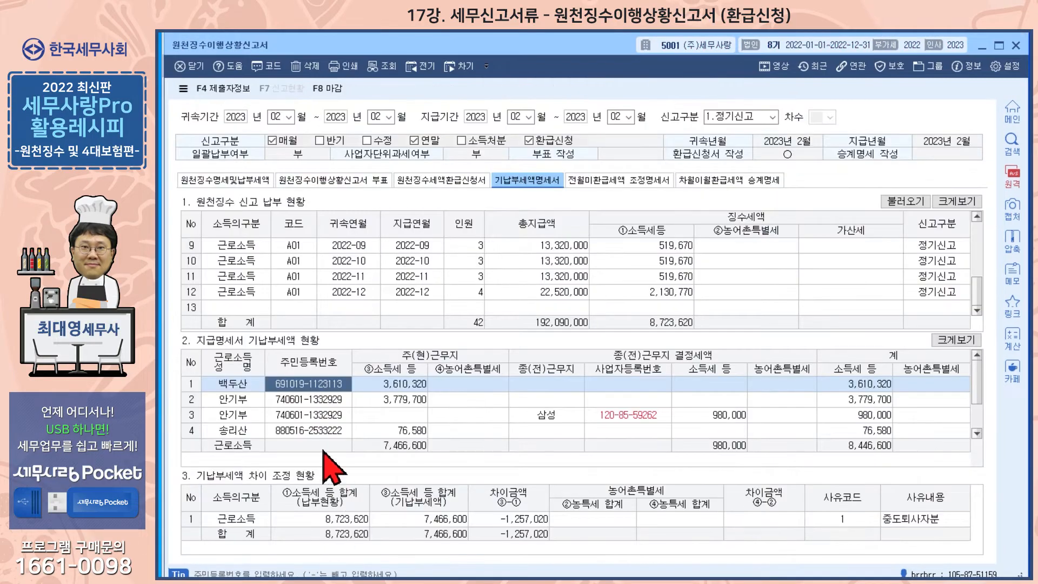
- Check the employees listed in 지급명세서 기납부세액 현황 against the 중도 employees' 기납부세액 in 연말정산추가자료입력_직전연도, and return to the 기납부세액명세서
{"action": "scroll", "coordinate": [276, 411], "scroll_direction": "down", "scroll_amount": 1}
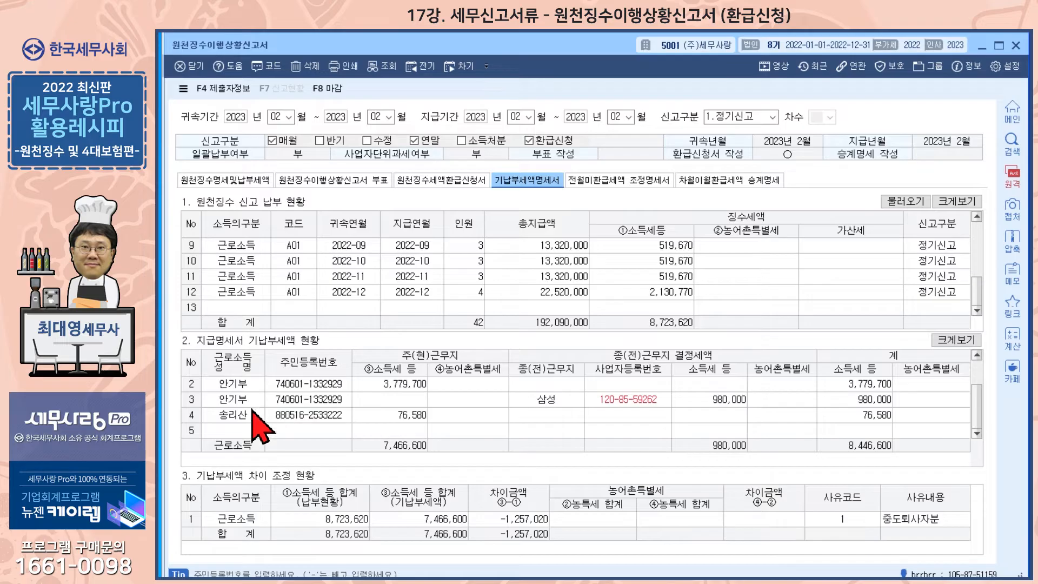
{"action": "left_click", "coordinate": [245, 413]}
{"action": "scroll", "coordinate": [245, 413], "scroll_direction": "down", "scroll_amount": 1}
{"action": "left_click", "coordinate": [246, 413]}
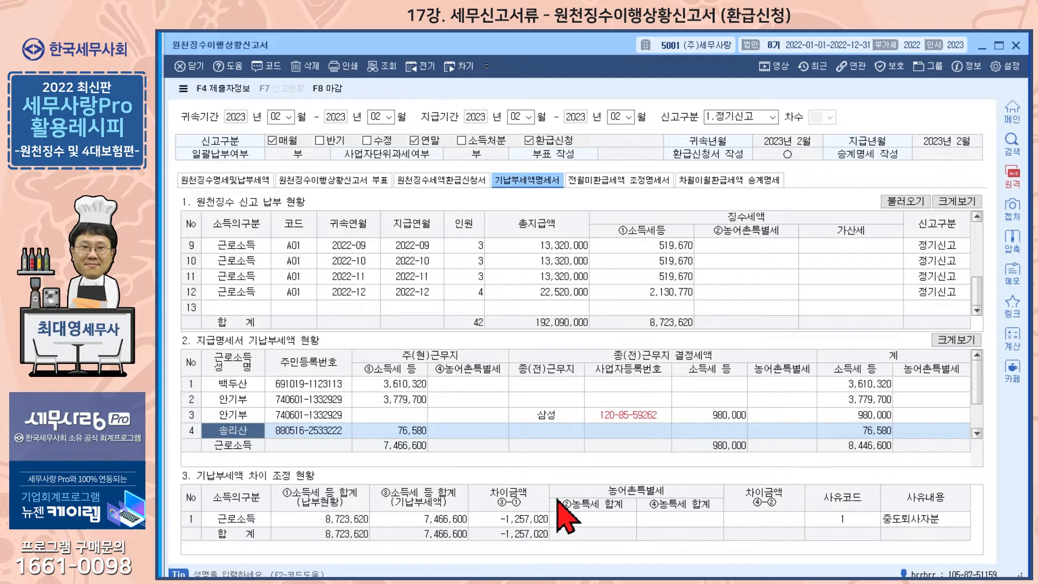
{"action": "mouse_move", "coordinate": [282, 574]}
{"action": "left_click", "coordinate": [419, 520]}
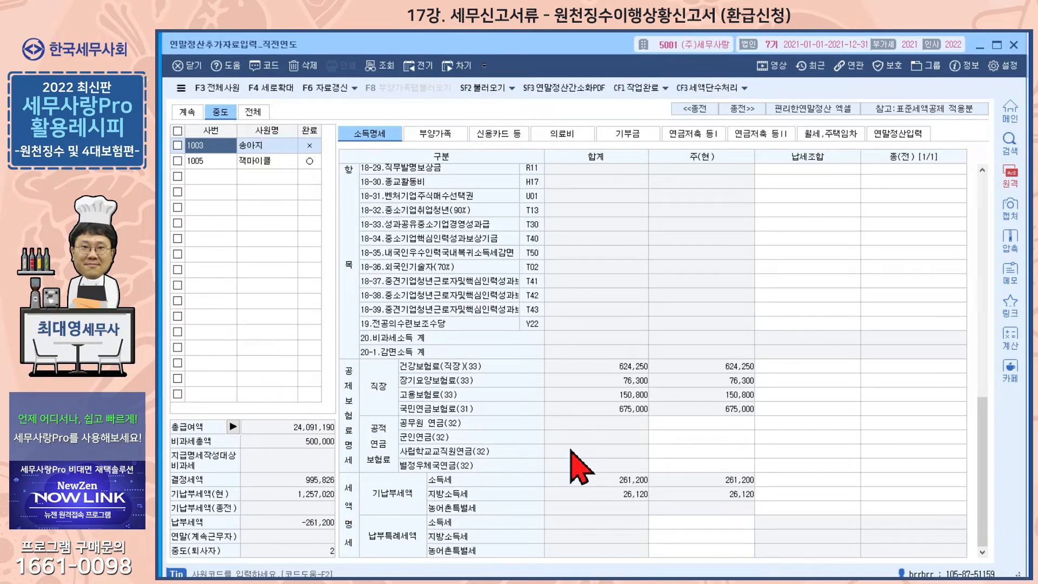
{"action": "left_click", "coordinate": [977, 48]}
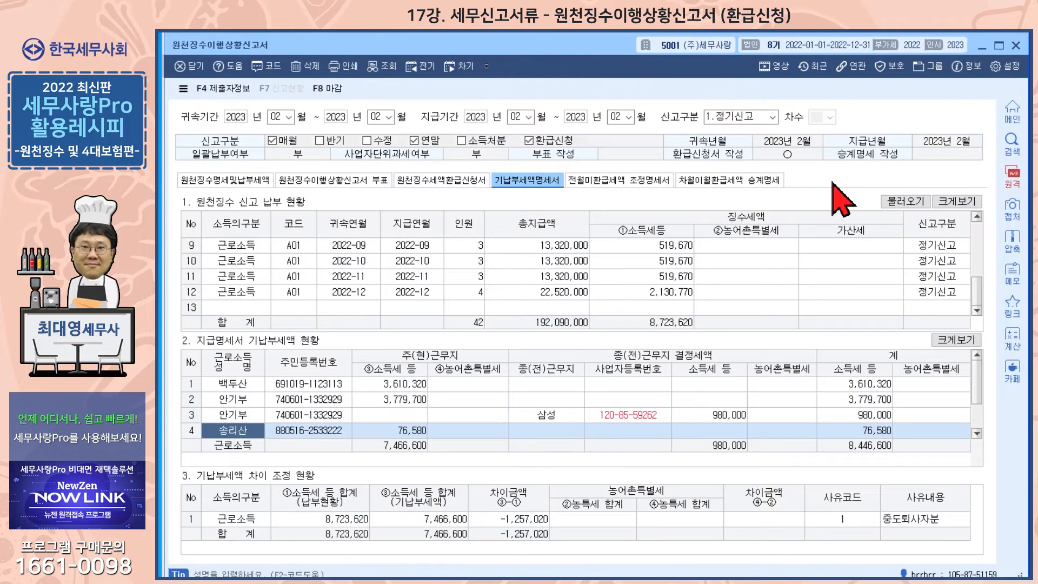
- Consult and close the 사유코드 list for the 근로소득 row of 기납부세액 차이 조정 현황, and check its 사유내용
{"action": "scroll", "coordinate": [349, 430], "scroll_direction": "down", "scroll_amount": 1}
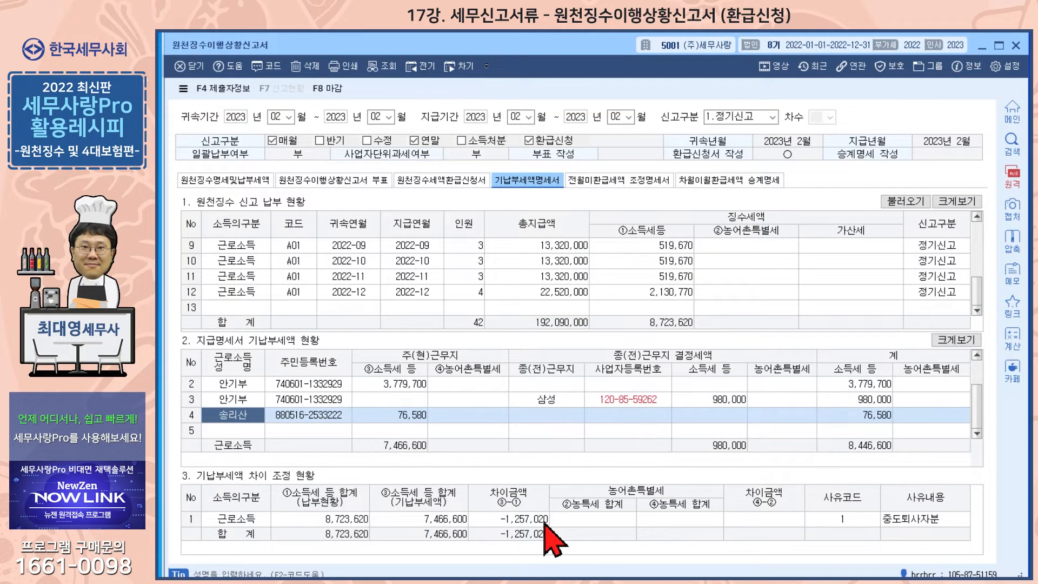
{"action": "left_click", "coordinate": [842, 521]}
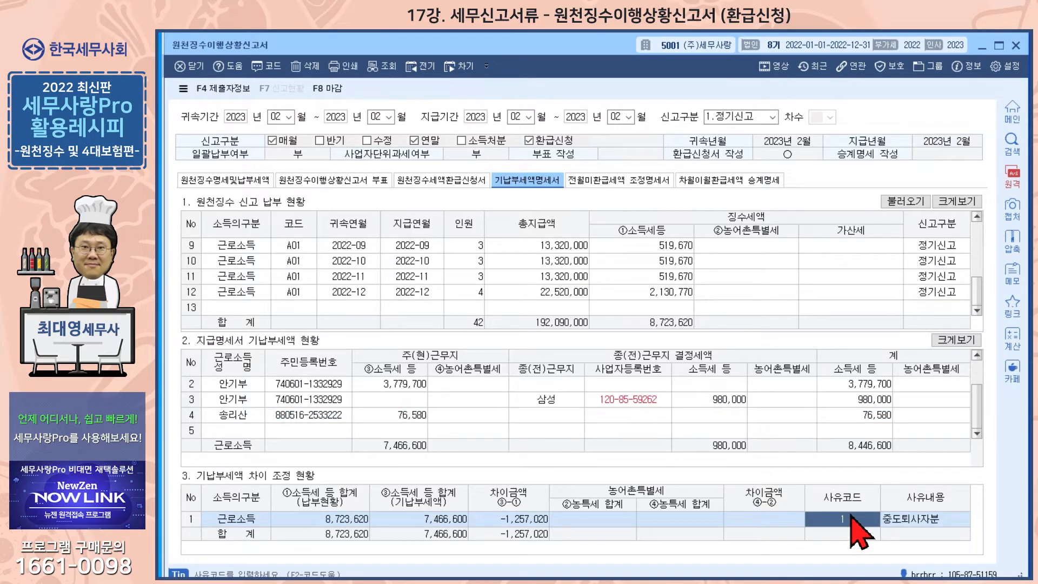
{"action": "double_click", "coordinate": [852, 519]}
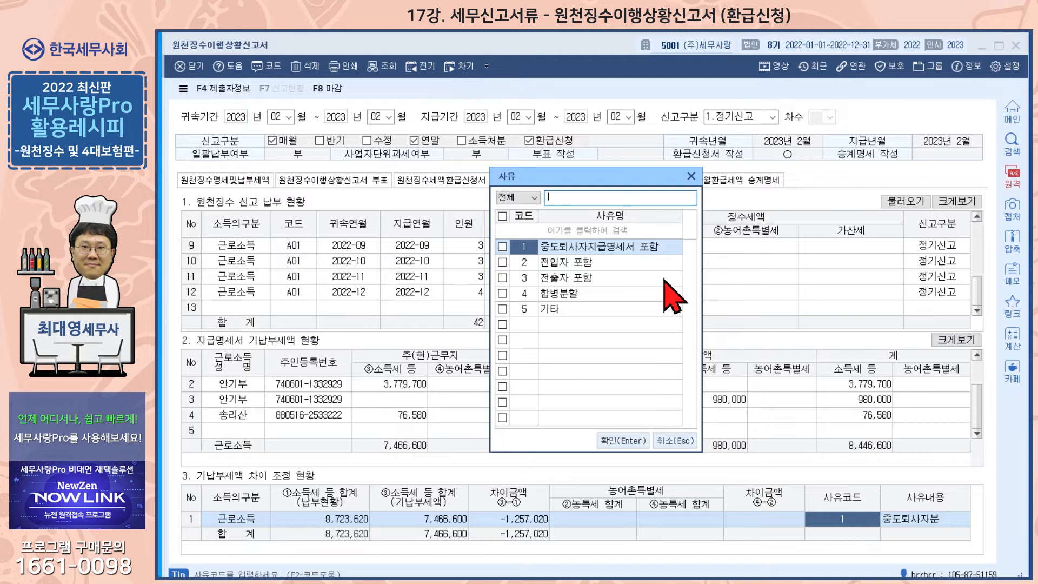
{"action": "left_click", "coordinate": [691, 176]}
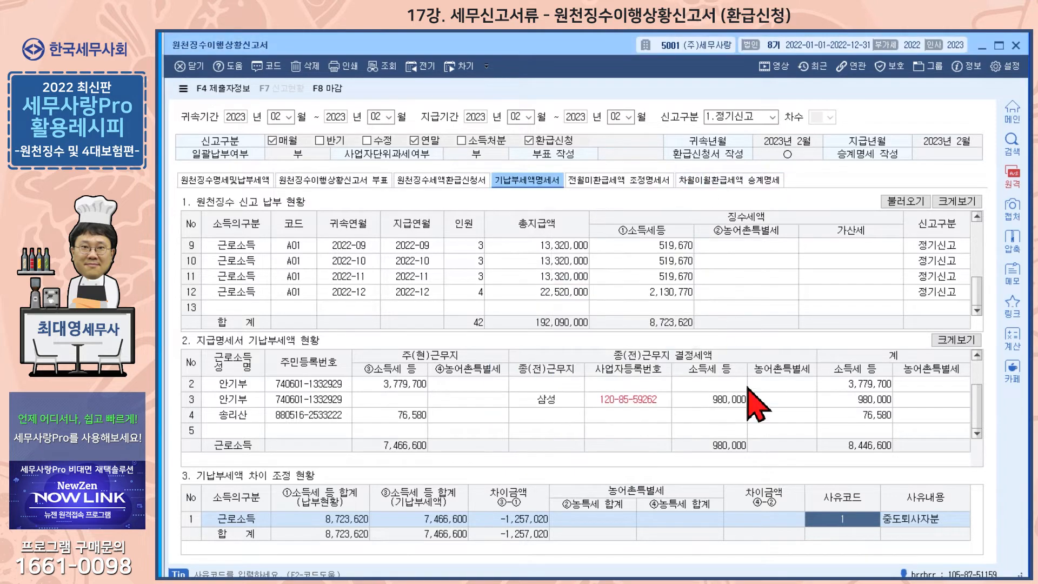
{"action": "left_click", "coordinate": [914, 522]}
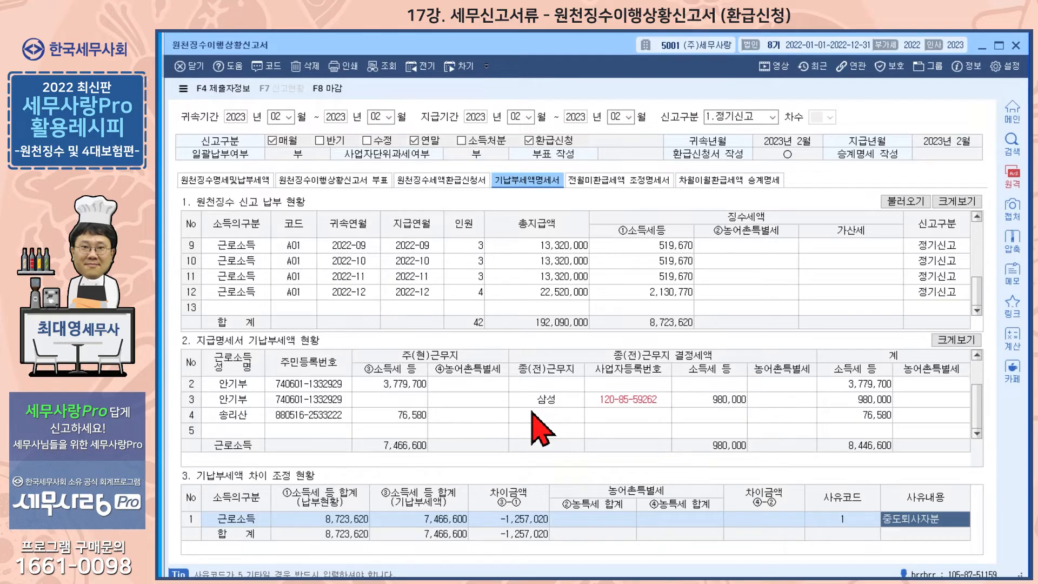
- Return to 원천징수명세및납부세액, view the 마감 notice without closing the return, and check the refund account details in 제출자정보
{"action": "left_click", "coordinate": [249, 180]}
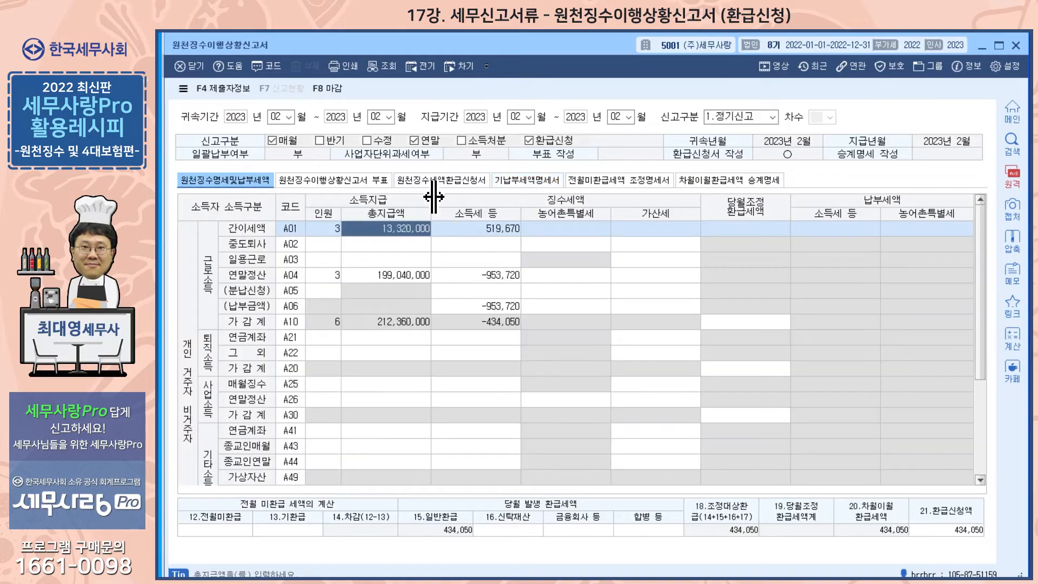
{"action": "left_click", "coordinate": [332, 89]}
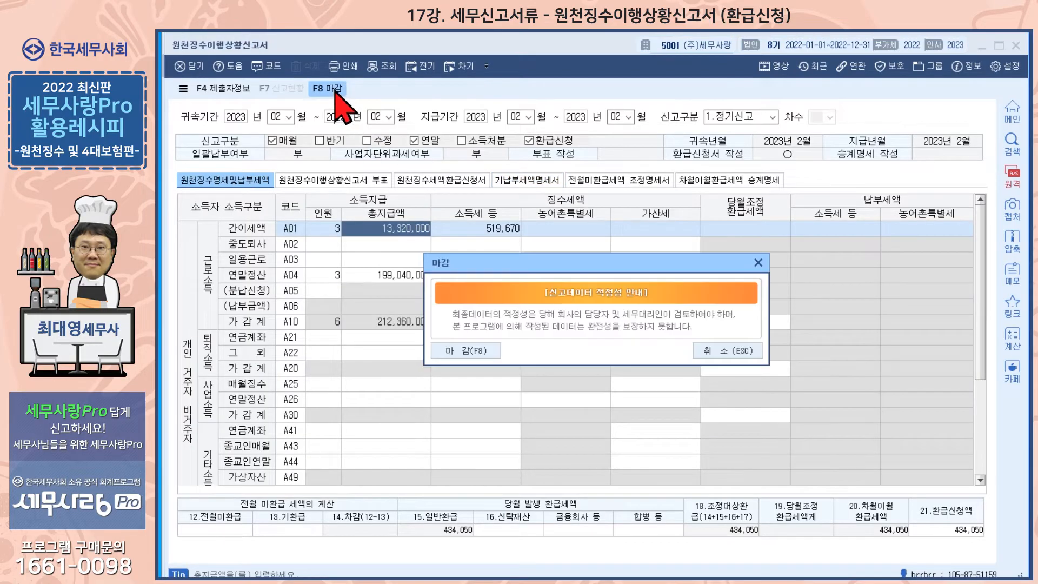
{"action": "left_click", "coordinate": [758, 262]}
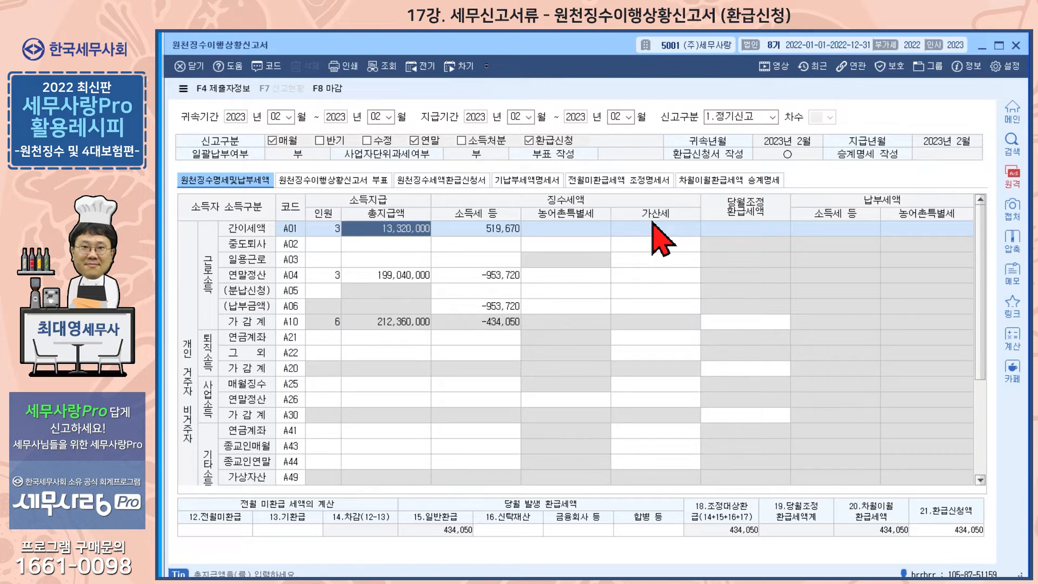
{"action": "left_click", "coordinate": [223, 89]}
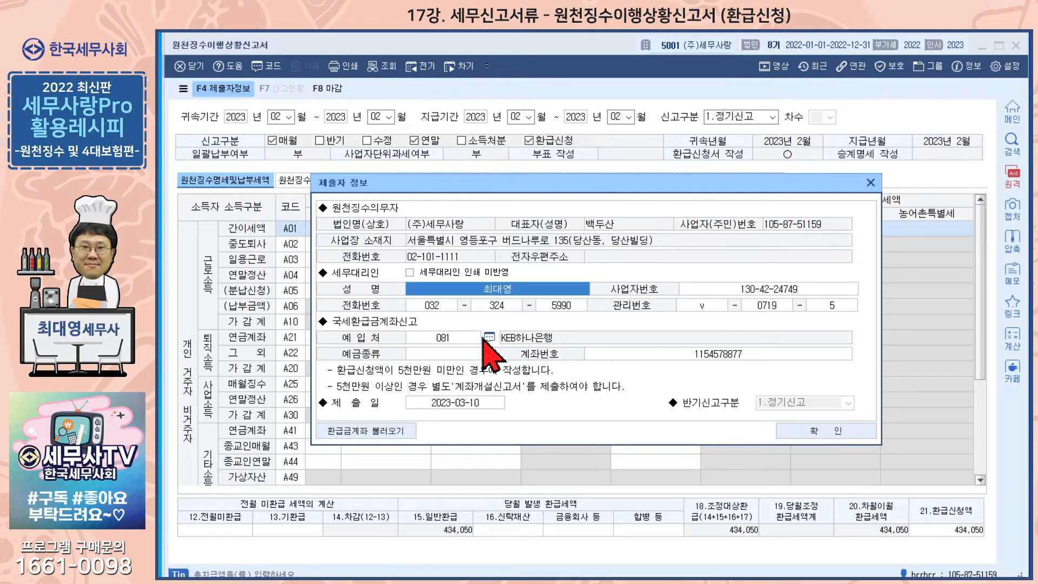
{"action": "left_click", "coordinate": [828, 432]}
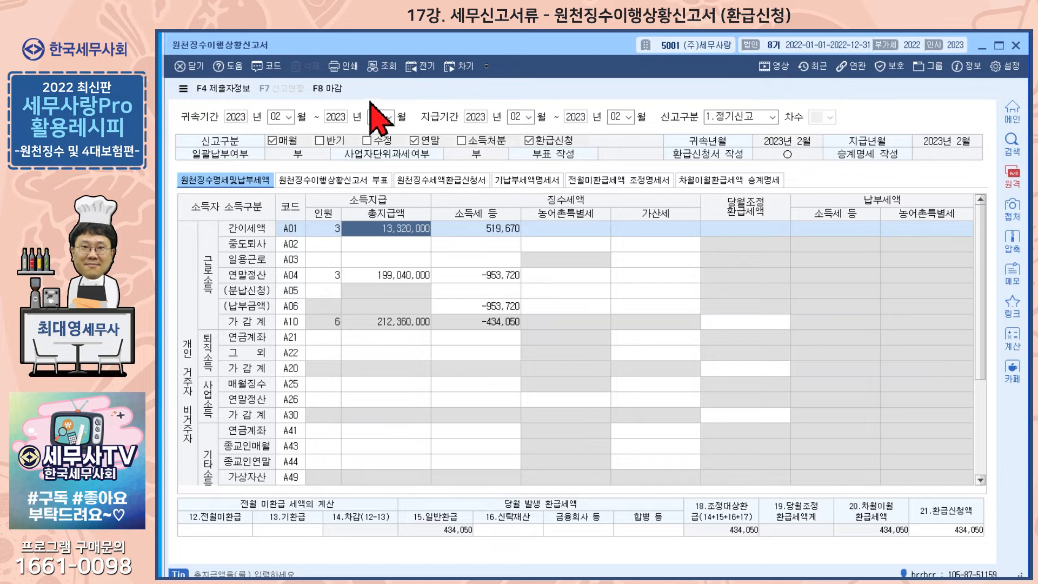
- Close the February 2023 return and cancel the closing again
{"action": "left_click", "coordinate": [336, 88]}
{"action": "left_click", "coordinate": [477, 345]}
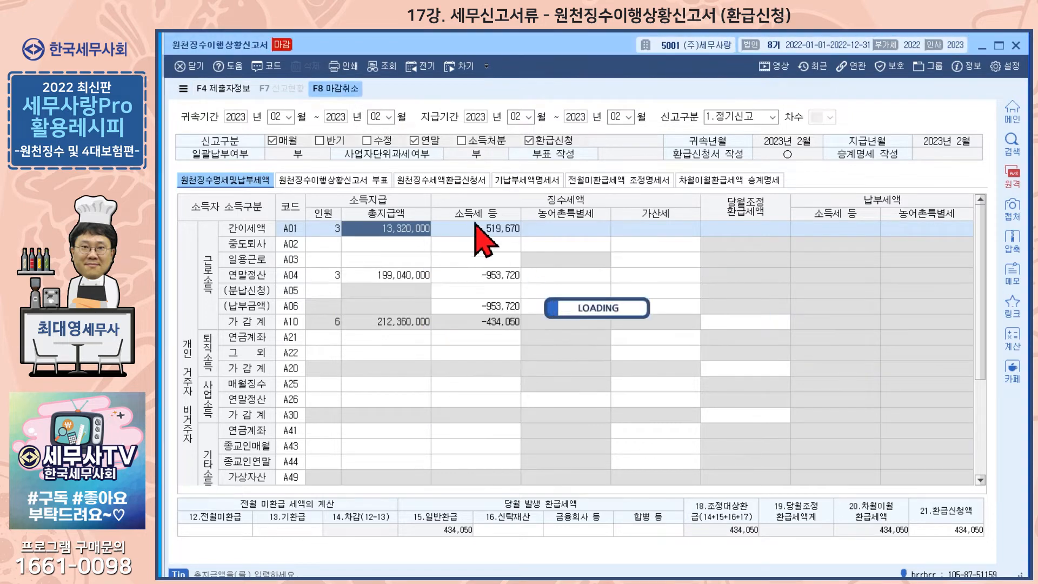
{"action": "left_click", "coordinate": [336, 88]}
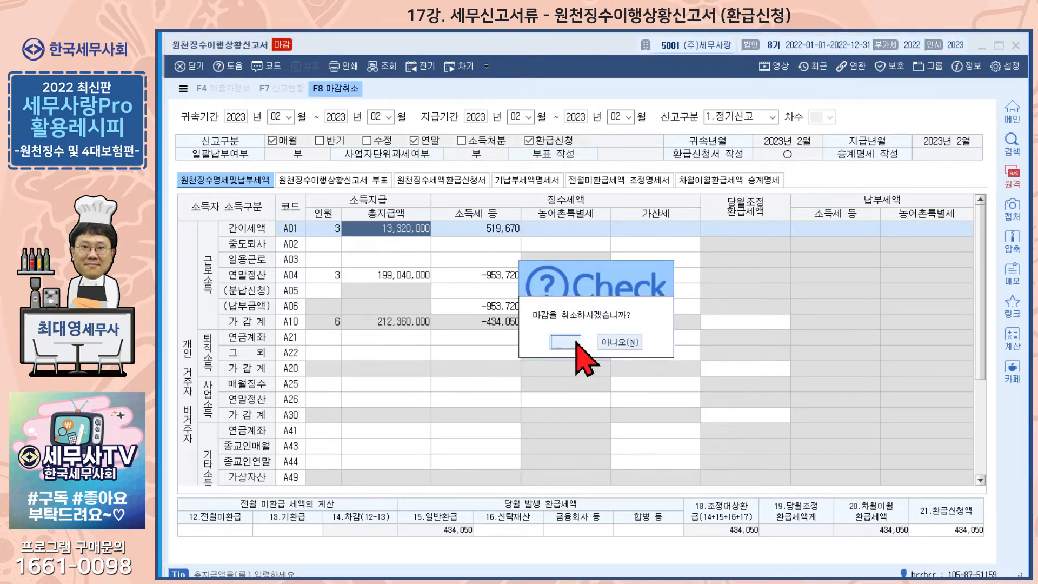
{"action": "left_click", "coordinate": [577, 342]}
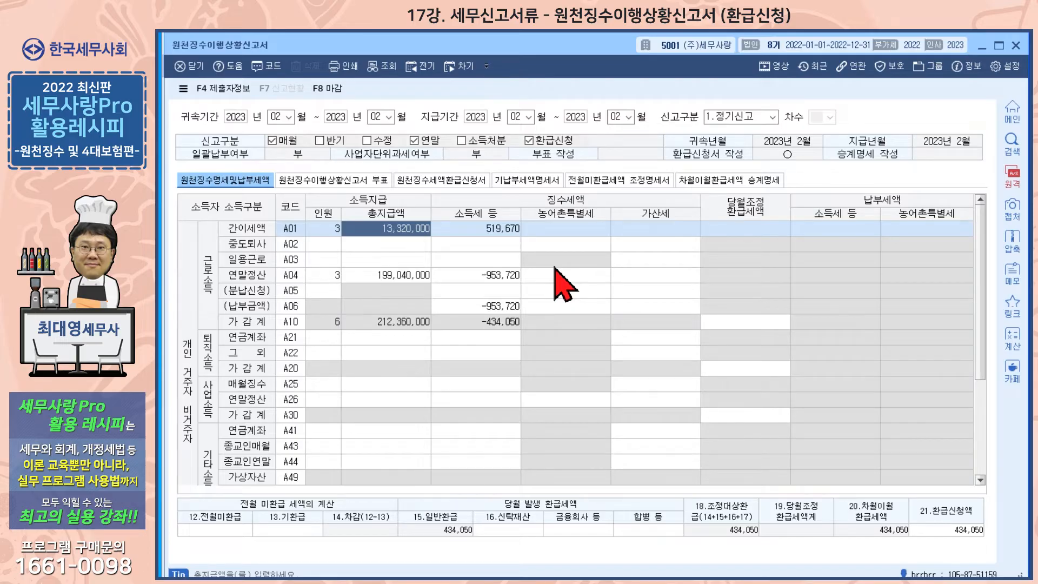
- Check the 환급신청액 and its supporting 원천징수세액환급신청서 and 기납부세액명세서, and return to 원천징수명세및납부세액
{"action": "left_click", "coordinate": [955, 529]}
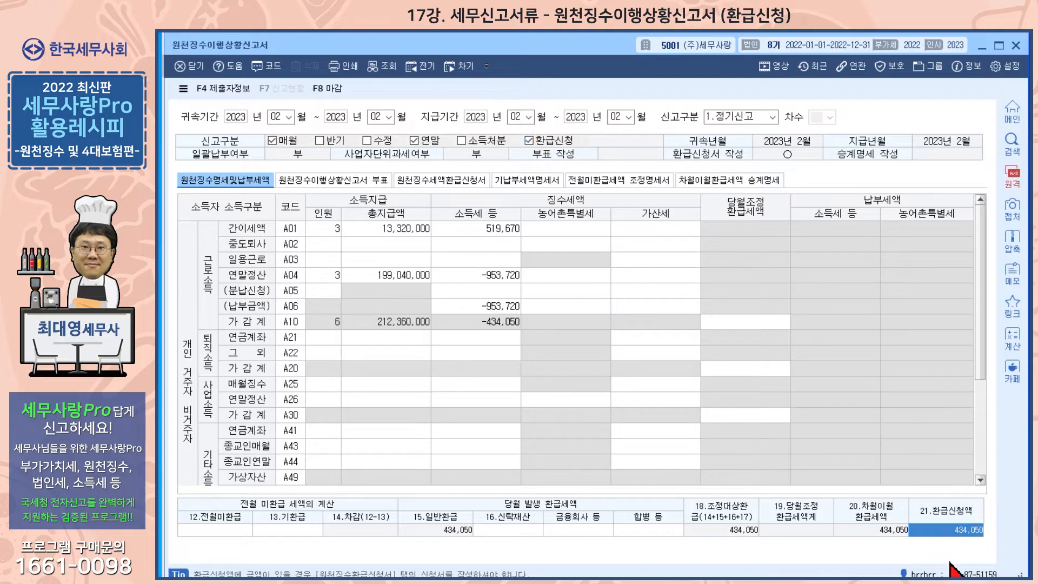
{"action": "left_click", "coordinate": [418, 184]}
{"action": "left_click", "coordinate": [524, 185]}
{"action": "left_click", "coordinate": [455, 183]}
{"action": "left_click", "coordinate": [527, 181]}
{"action": "left_click", "coordinate": [459, 181]}
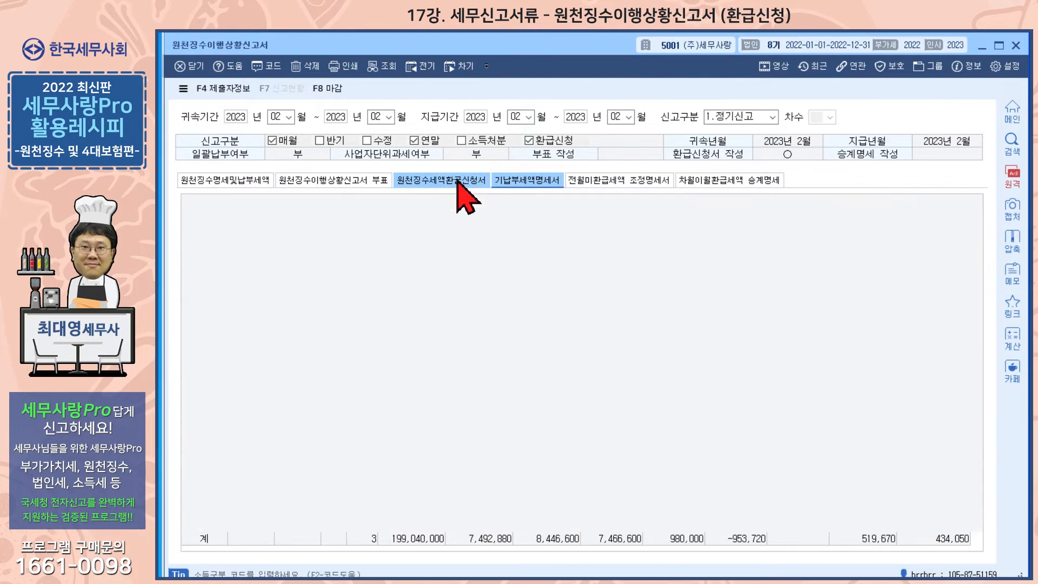
{"action": "left_click", "coordinate": [189, 181]}
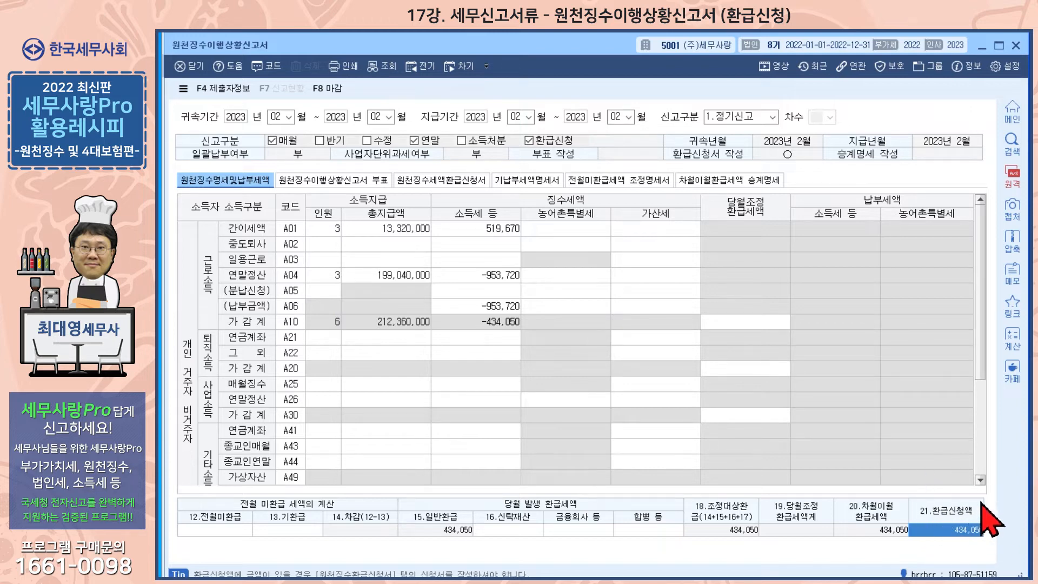
- Review the A04 근로소득 row of the 원천징수세액환급신청서 and the difference adjustment in the 기납부세액명세서, ending on 원천징수명세및납부세액
{"action": "left_click", "coordinate": [401, 180]}
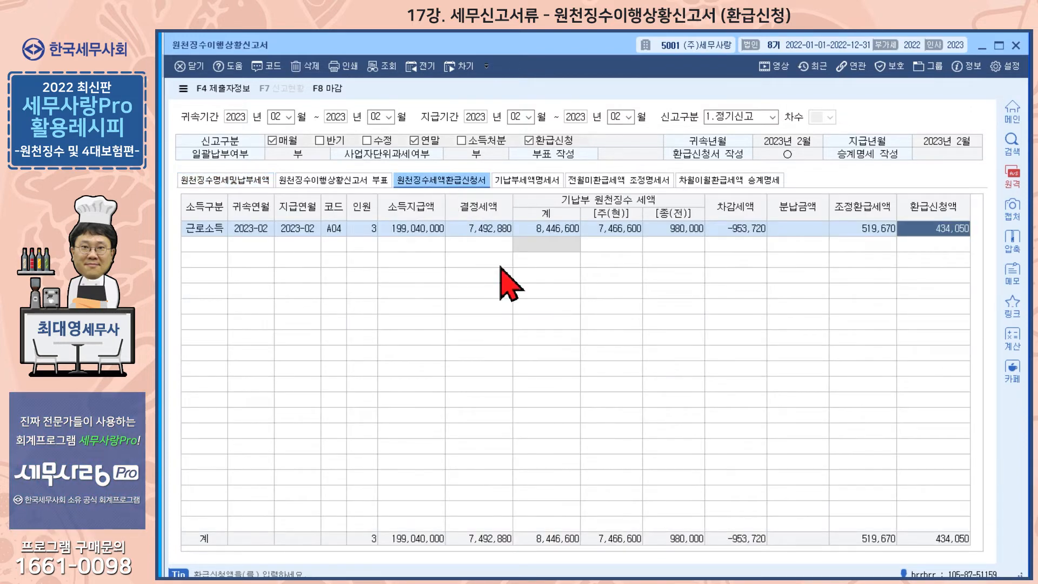
{"action": "left_click", "coordinate": [205, 231]}
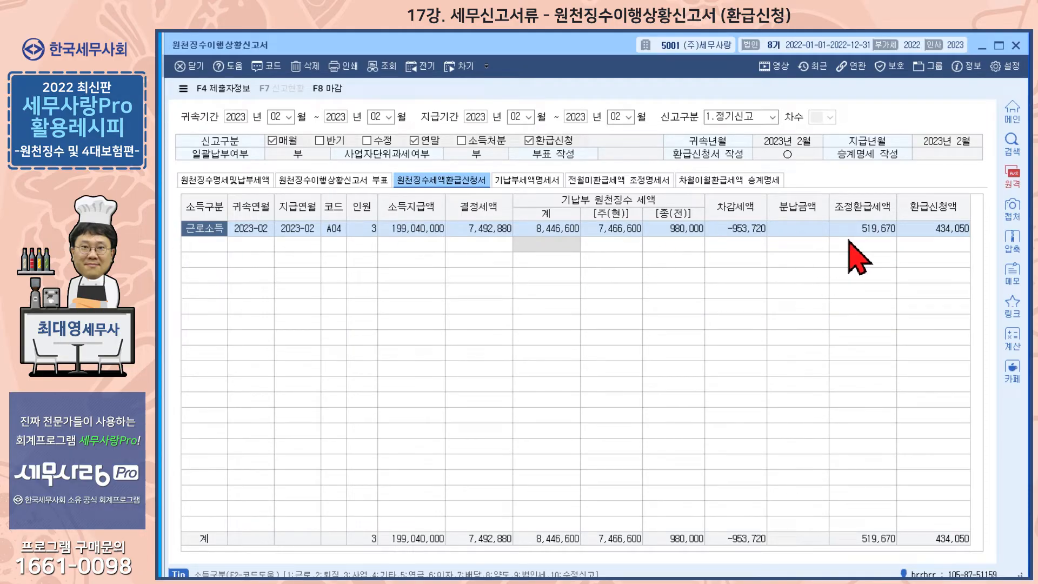
{"action": "left_click", "coordinate": [523, 181]}
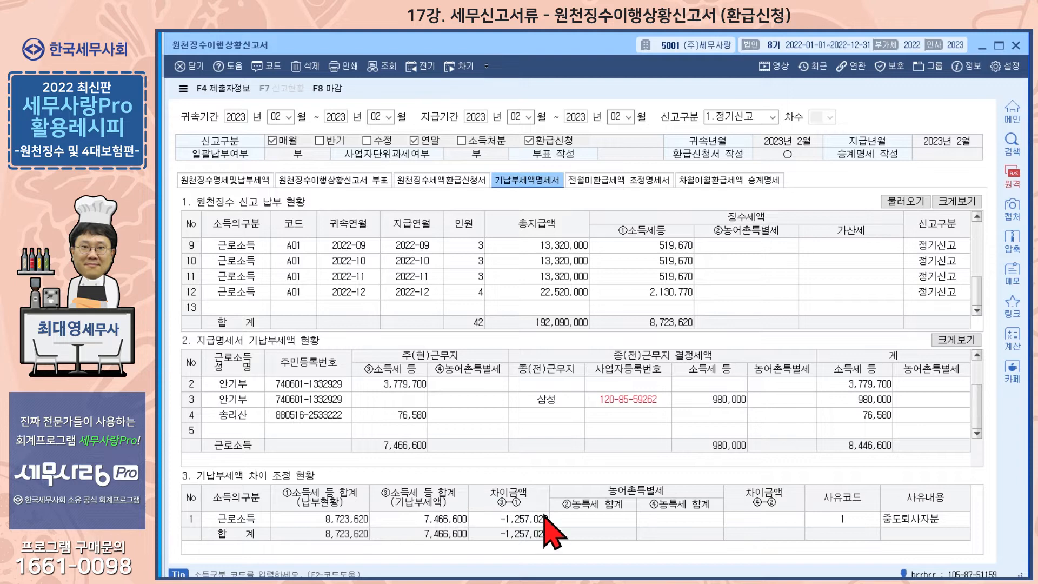
{"action": "left_click", "coordinate": [226, 180]}
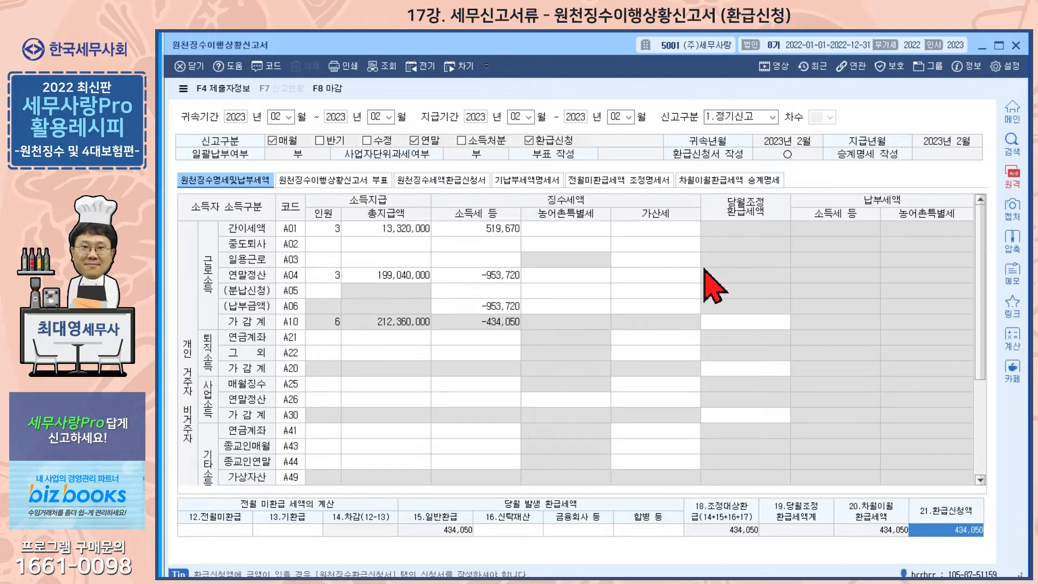
- Load the October 2023 return by setting 귀속기간 and 지급기간 to 2023-10, and check its 환급신청액 field
{"action": "left_click", "coordinate": [274, 116]}
{"action": "type", "text": "10"}
{"action": "key", "text": "Return"}
{"action": "key", "text": "Return"}
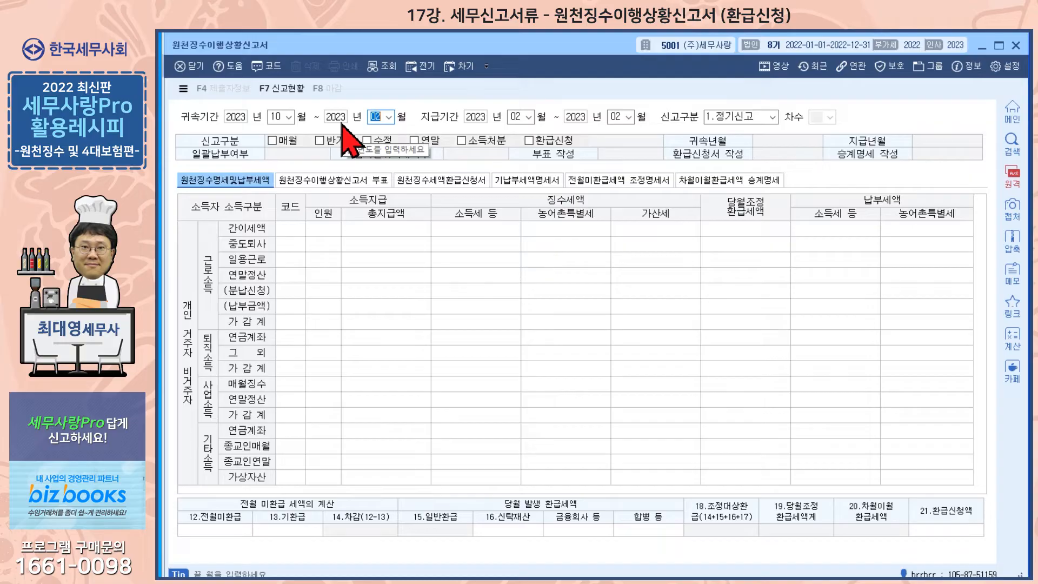
{"action": "key", "text": "Return"}
{"action": "type", "text": "10"}
{"action": "key", "text": "Return"}
{"action": "key", "text": "Return"}
{"action": "key", "text": "Return"}
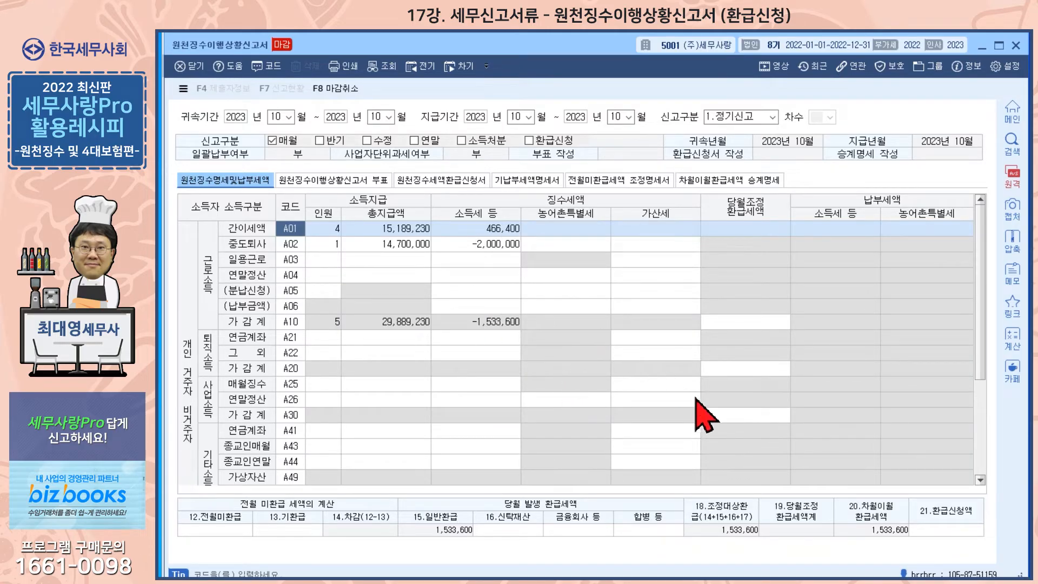
{"action": "left_click", "coordinate": [930, 528]}
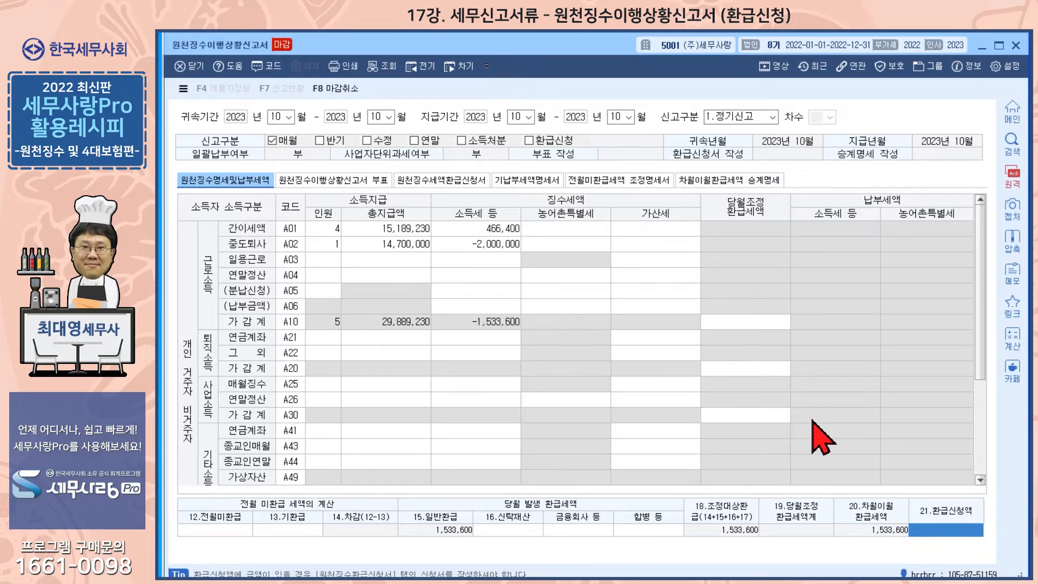
- Load the November 2023 return by setting 귀속기간 and 지급기간 to 2023-11, and cancel its closing
{"action": "left_click", "coordinate": [272, 116]}
{"action": "type", "text": "11"}
{"action": "key", "text": "Return"}
{"action": "key", "text": "Return"}
{"action": "key", "text": "Return"}
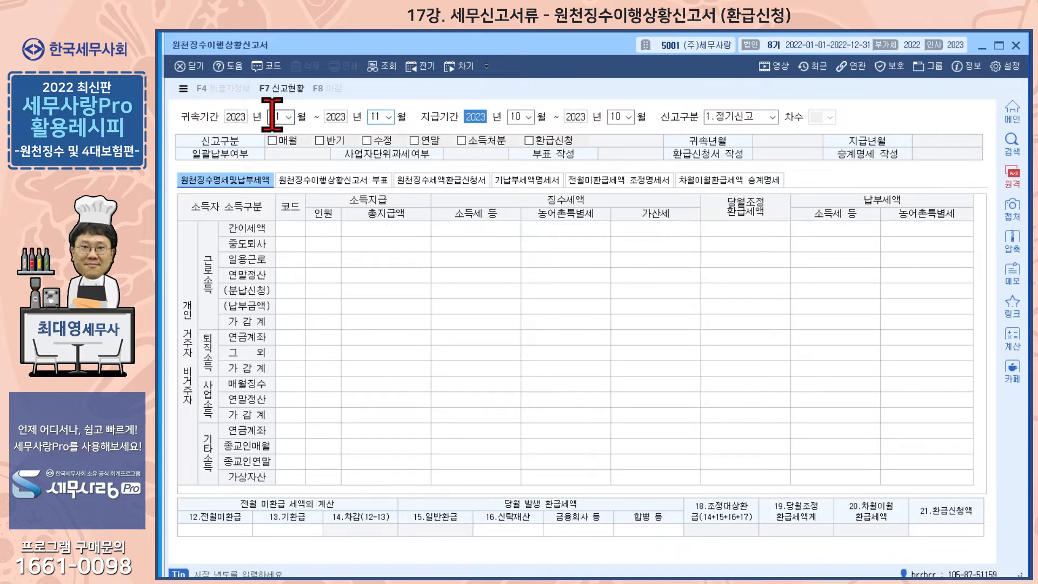
{"action": "key", "text": "Return"}
{"action": "key", "text": "Return"}
{"action": "key", "text": "Return"}
{"action": "key", "text": "Return"}
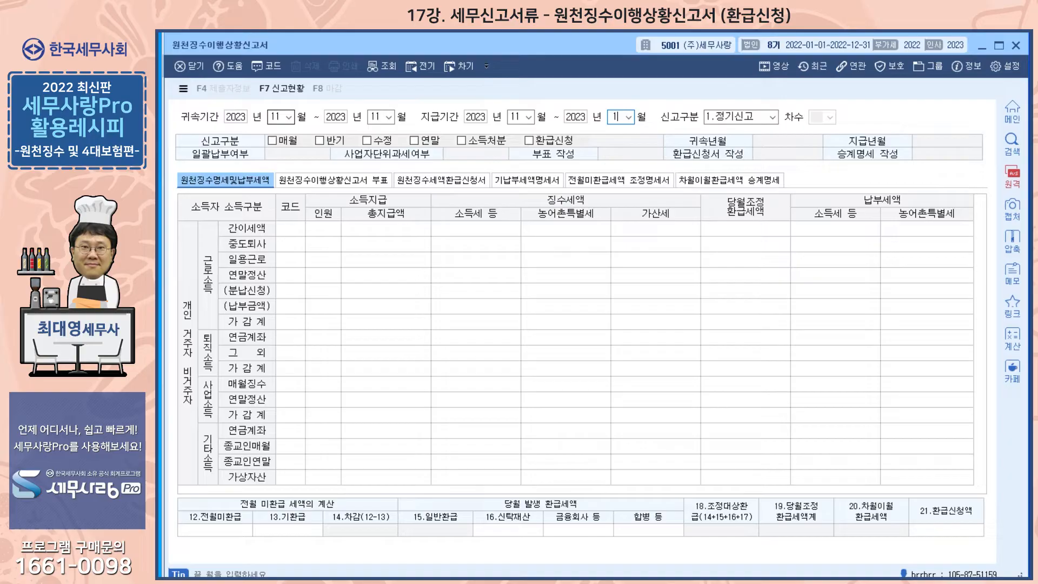
{"action": "key", "text": "Return"}
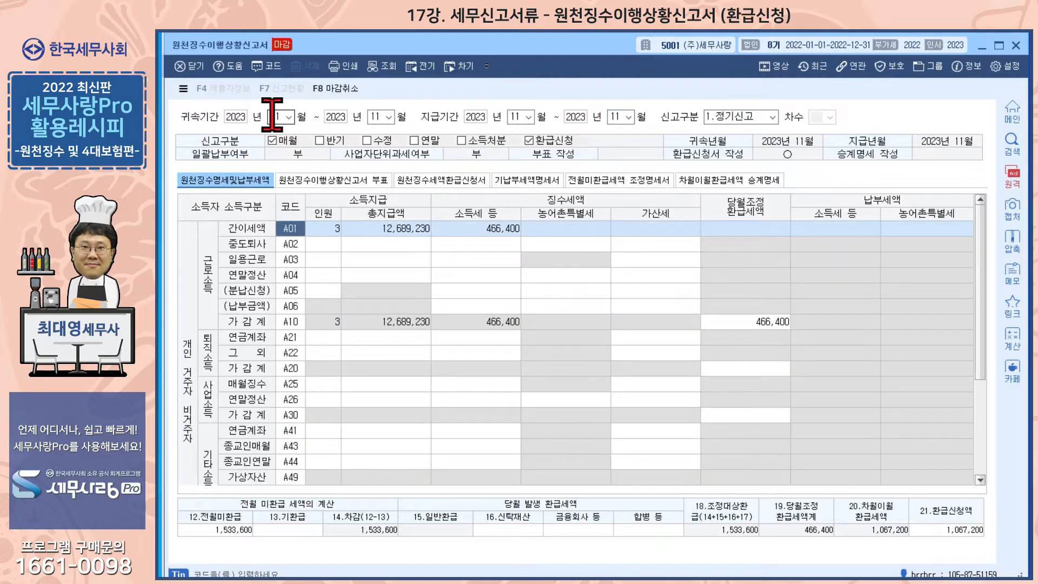
{"action": "left_click", "coordinate": [335, 89]}
{"action": "left_click", "coordinate": [573, 340]}
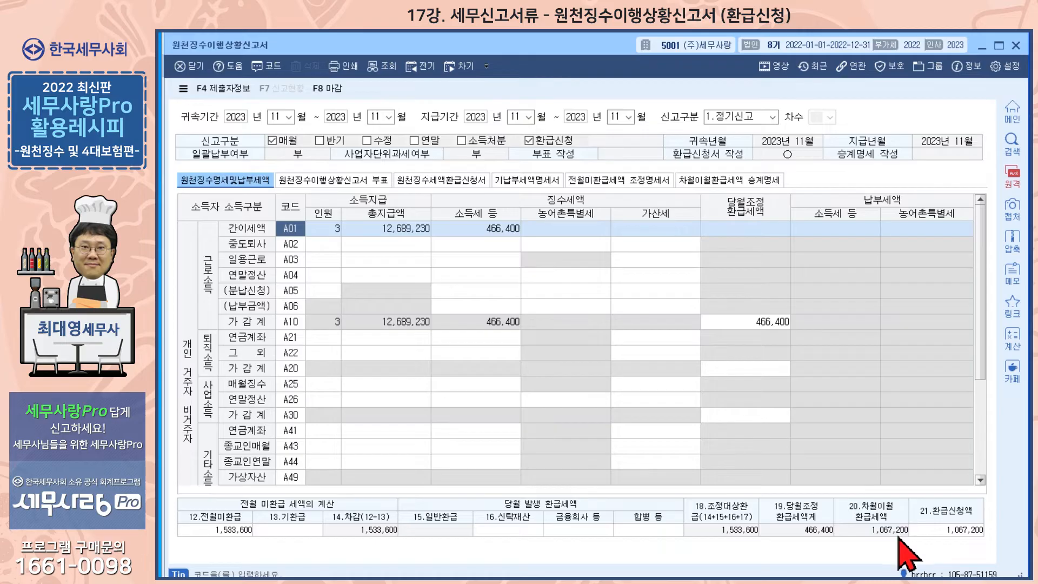
- Check November's 환급신청액 against the A02 근로소득 row of the 원천징수세액환급신청서
{"action": "left_click", "coordinate": [934, 533]}
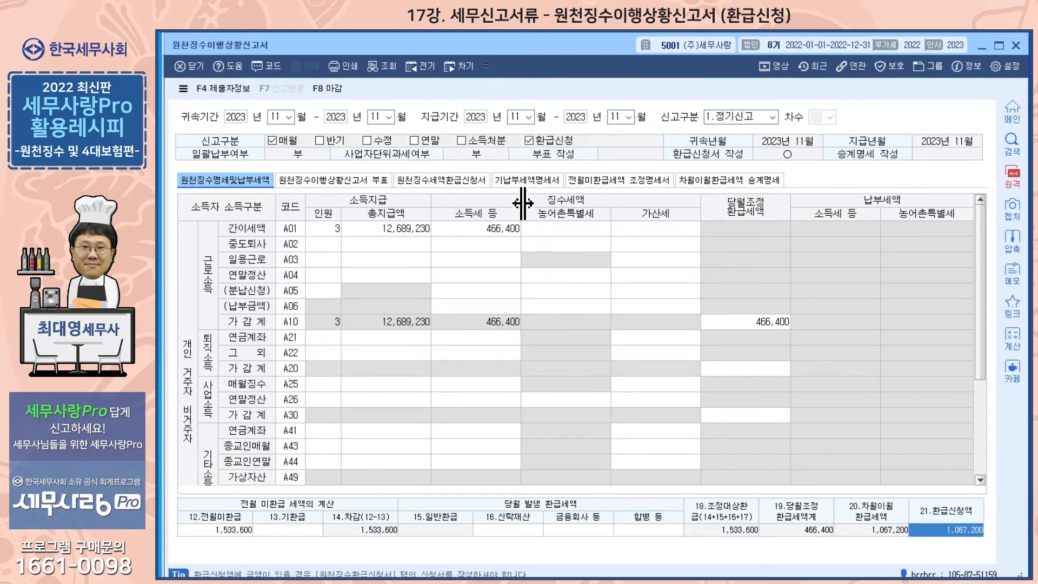
{"action": "left_click", "coordinate": [450, 201]}
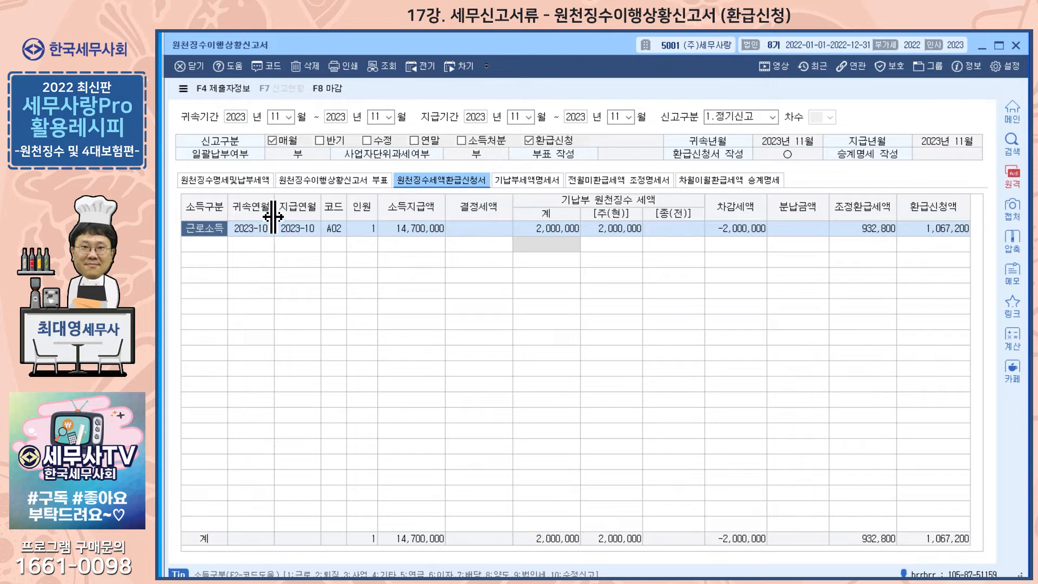
{"action": "left_click", "coordinate": [262, 183]}
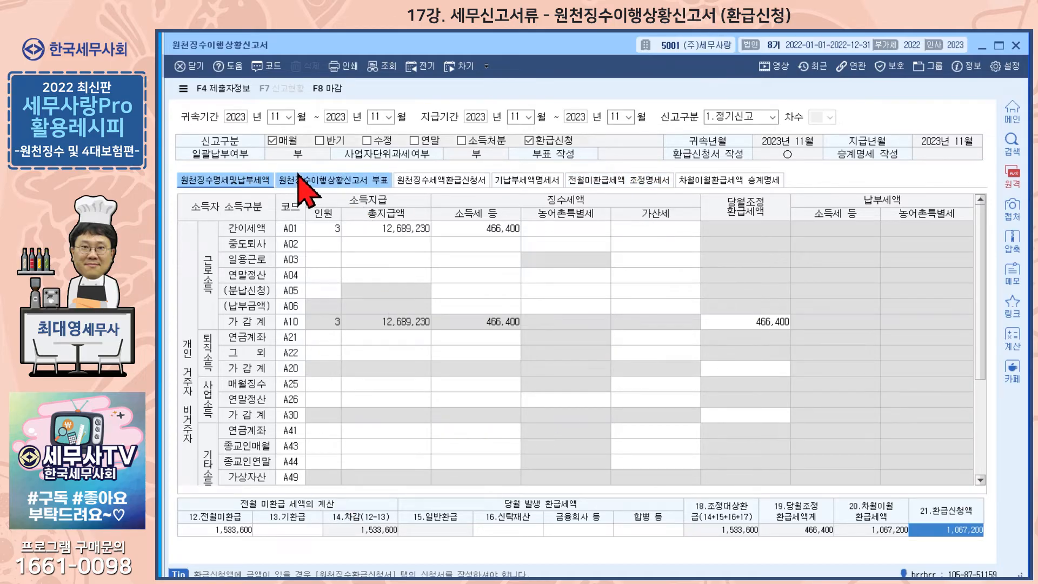
{"action": "left_click", "coordinate": [448, 186]}
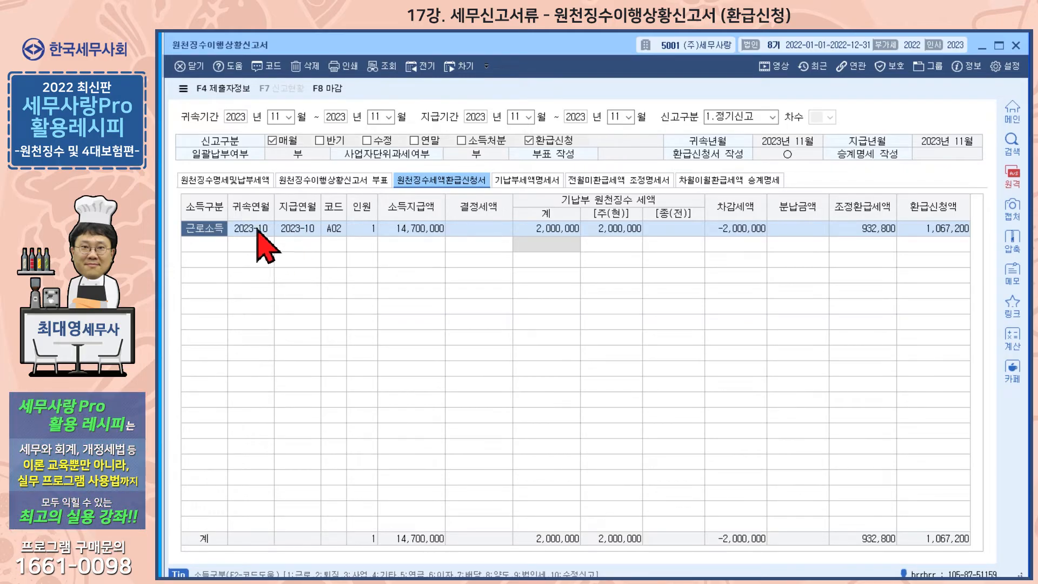
- Look up the 소득구분 상세코드 list for the 코드 field of the 근로소득 row, and close it without changing the code
{"action": "left_click", "coordinate": [328, 229]}
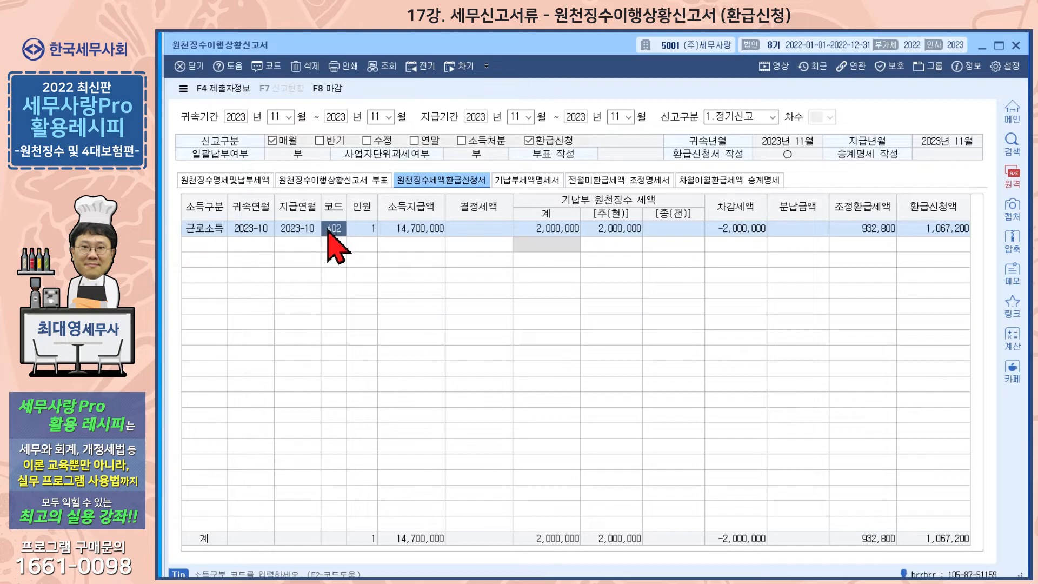
{"action": "key", "text": "F2"}
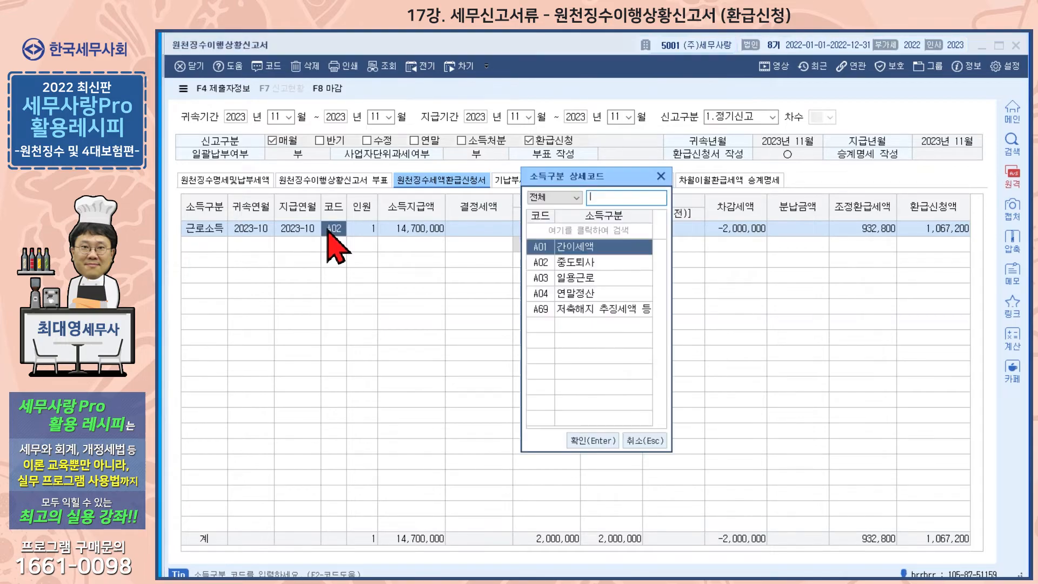
{"action": "left_click", "coordinate": [661, 177]}
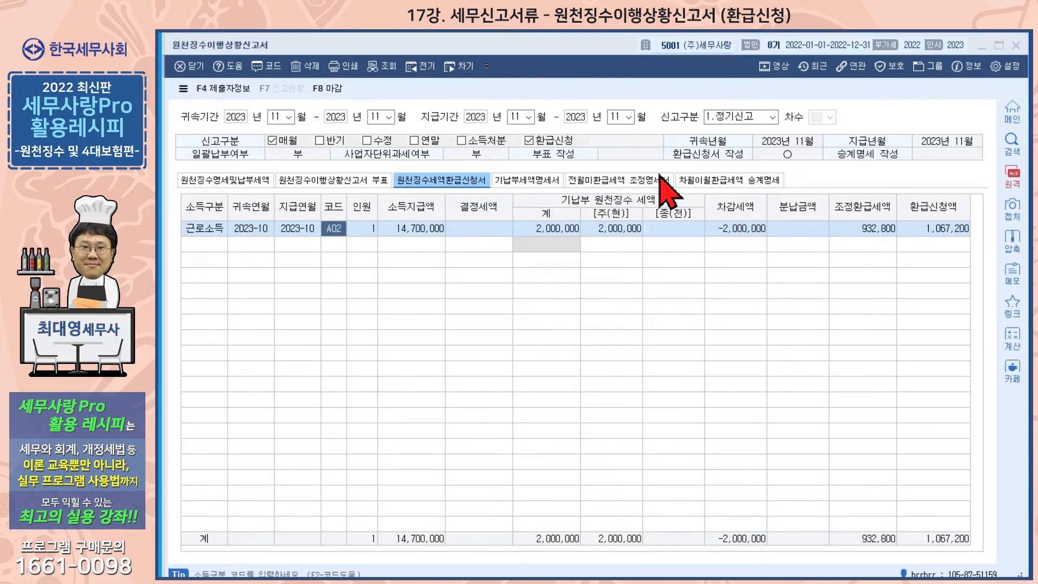
- Load the October 2023 return by setting both 귀속기간 and 지급기간 to 2023-10
{"action": "left_click", "coordinate": [274, 117]}
{"action": "type", "text": "10"}
{"action": "key", "text": "Return"}
{"action": "type", "text": "10"}
{"action": "key", "text": "Return"}
{"action": "type", "text": "10"}
{"action": "key", "text": "Return"}
{"action": "type", "text": "10"}
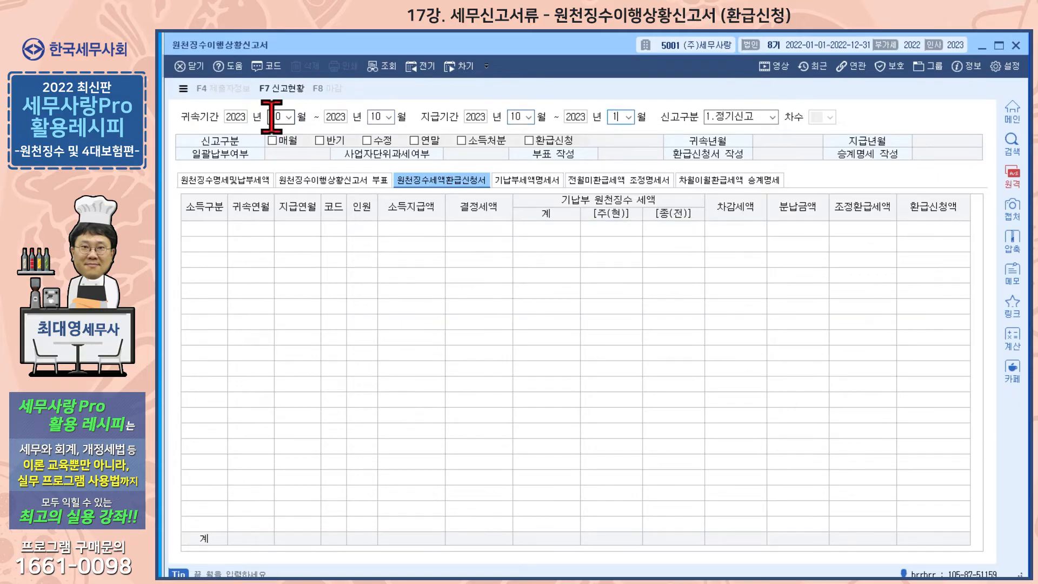
{"action": "key", "text": "Return"}
{"action": "key", "text": "Return"}
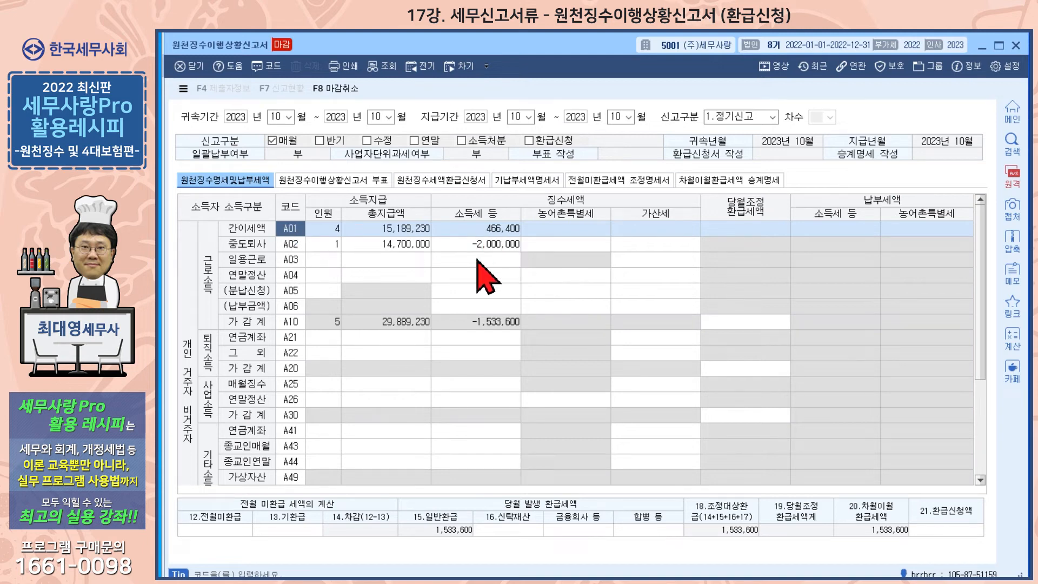
- Reload the saved November 2023 return by setting 귀속기간 and 지급기간 to 2023-11, and show its 원천징수세액환급신청서
{"action": "left_click", "coordinate": [277, 115]}
{"action": "type", "text": "1"}
{"action": "key", "text": "Return"}
{"action": "type", "text": "11"}
{"action": "key", "text": "Return"}
{"action": "key", "text": "Return"}
{"action": "type", "text": "11"}
{"action": "key", "text": "Return"}
{"action": "key", "text": "Return"}
{"action": "type", "text": "11"}
{"action": "key", "text": "Return"}
{"action": "type", "text": "1"}
{"action": "key", "text": "Return"}
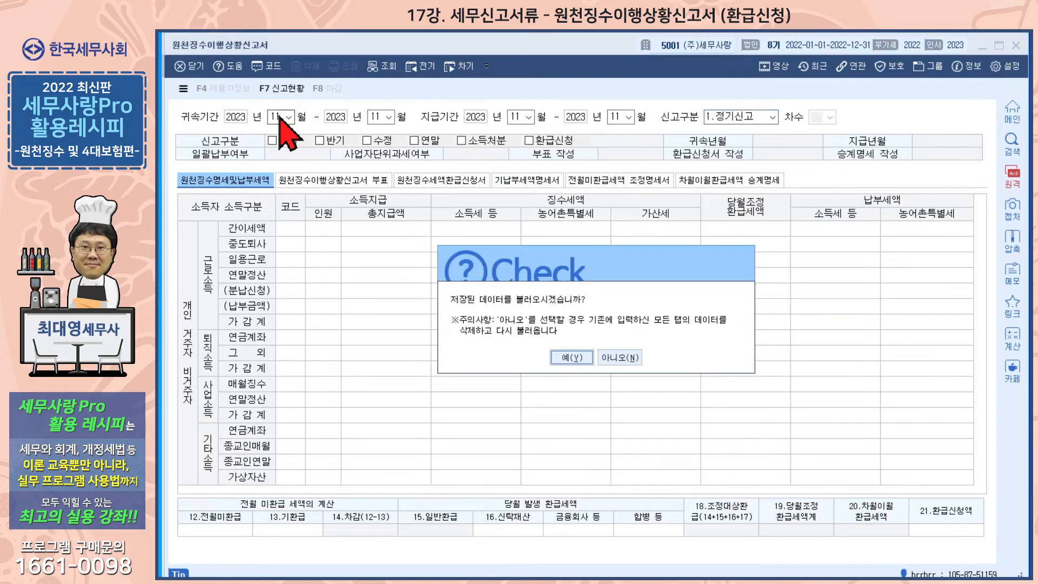
{"action": "key", "text": "Return"}
{"action": "left_click", "coordinate": [457, 181]}
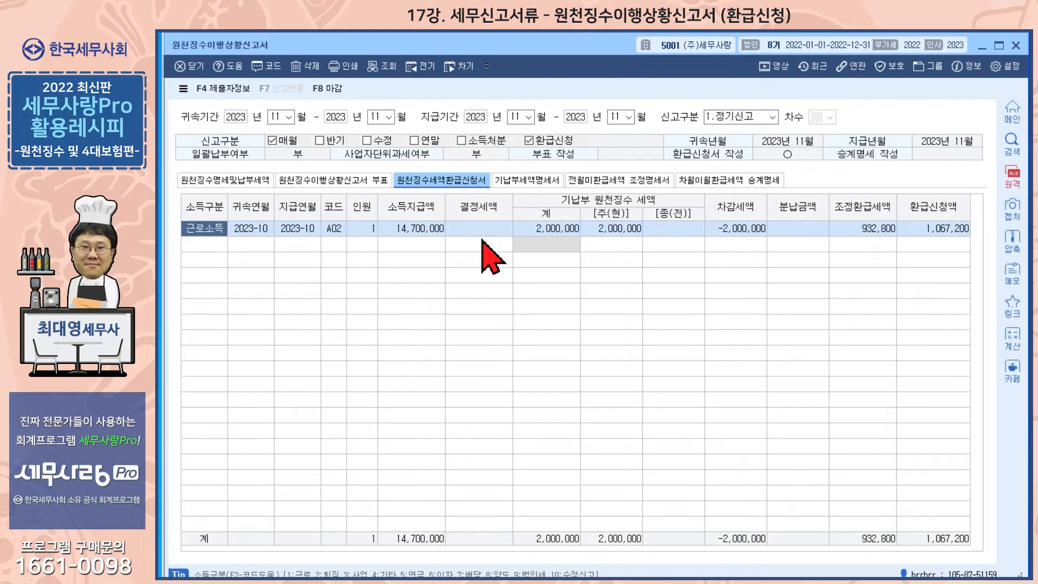
- Switch to 연말정산추가자료입력 and show the 중도 employees to examine the mid-year leaver's settlement
{"action": "left_click", "coordinate": [347, 579]}
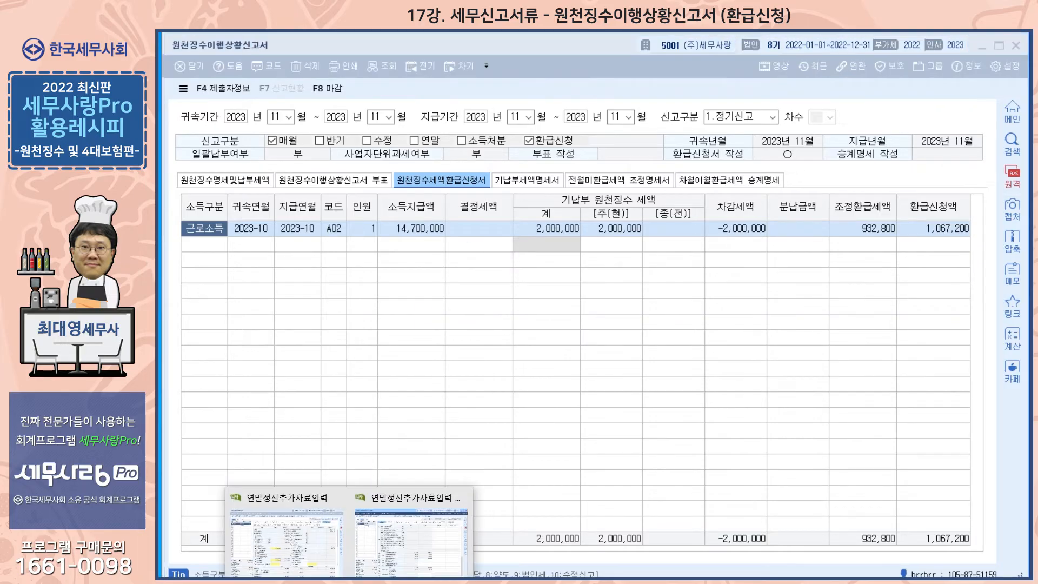
{"action": "left_click", "coordinate": [311, 527]}
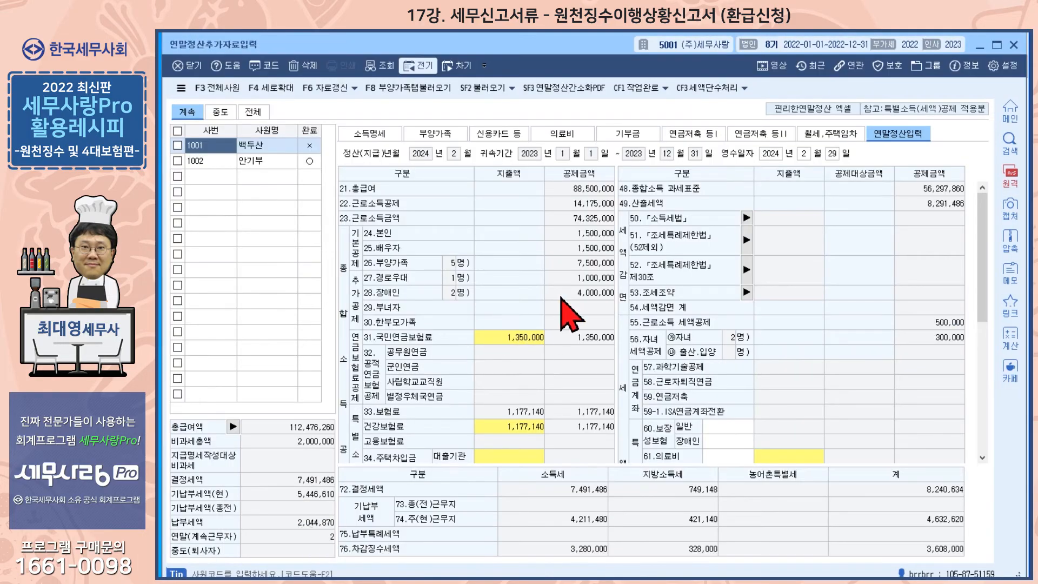
{"action": "left_click", "coordinate": [219, 112]}
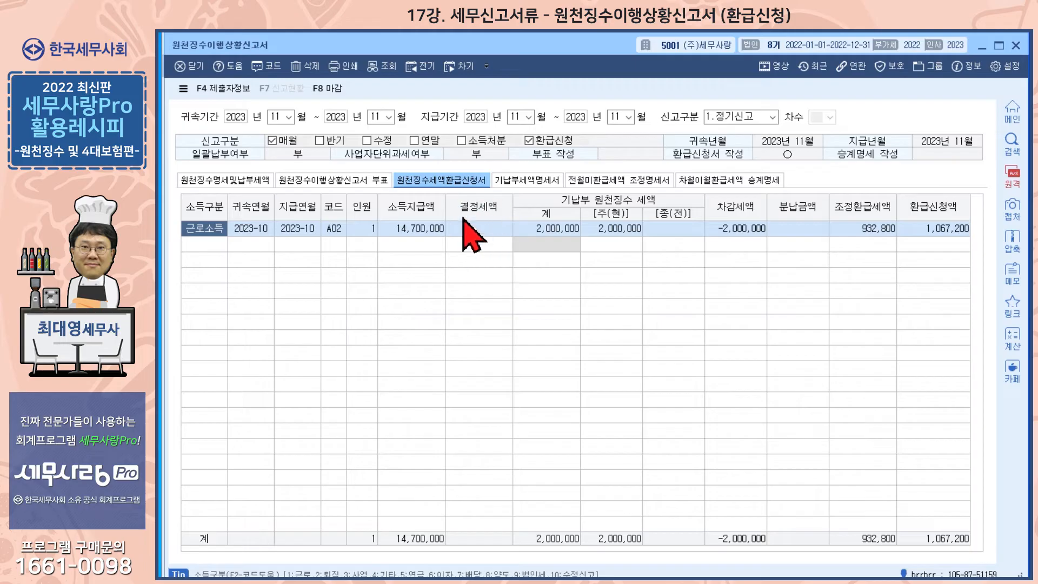
- Check the 기납부 [주(현)] tax and 차감세액 in the 원천징수세액환급신청서, ending on 원천징수명세및납부세액
{"action": "left_click", "coordinate": [608, 227]}
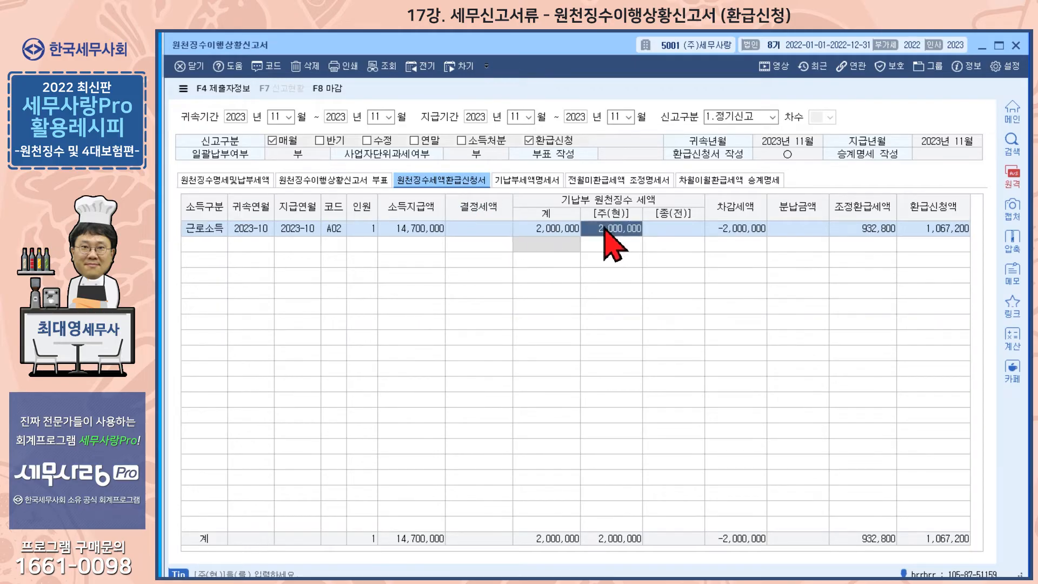
{"action": "left_click", "coordinate": [717, 232]}
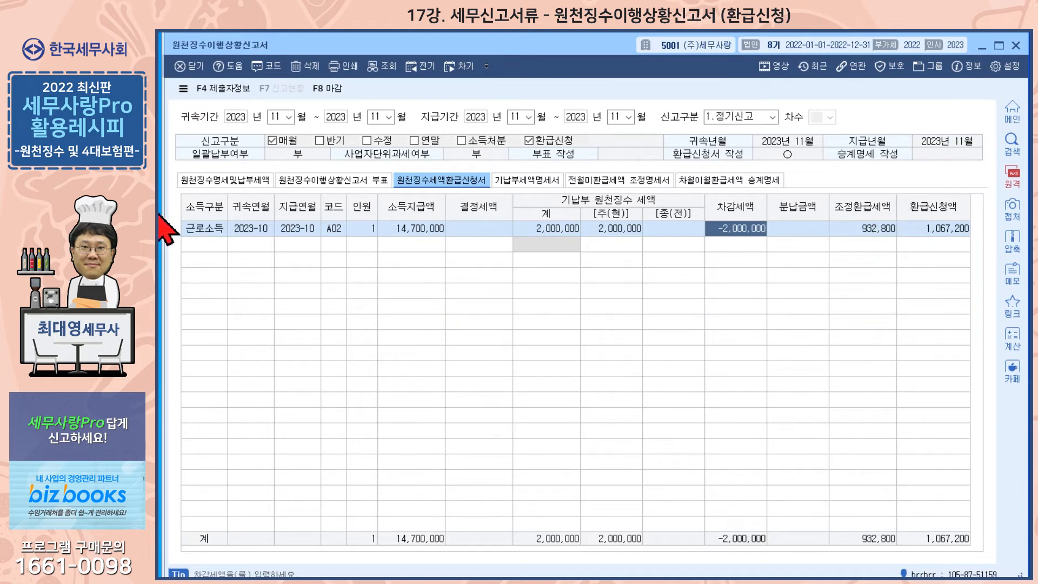
{"action": "left_click", "coordinate": [219, 180]}
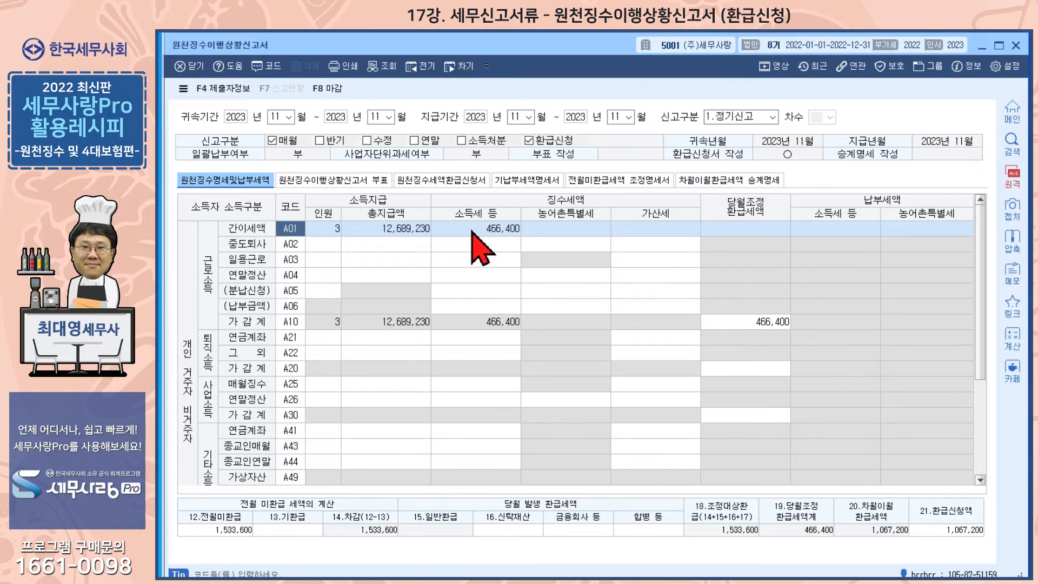
- Load the October 2023 return again with 귀속기간 and 지급기간 at 2023-10 to examine the A02 중도퇴사 tax and 차월이월 환급세액
{"action": "left_click", "coordinate": [276, 118]}
{"action": "type", "text": "10"}
{"action": "key", "text": "Return"}
{"action": "type", "text": "10"}
{"action": "key", "text": "Return"}
{"action": "type", "text": "10"}
{"action": "key", "text": "Return"}
{"action": "type", "text": "10"}
{"action": "key", "text": "Return"}
{"action": "key", "text": "Return"}
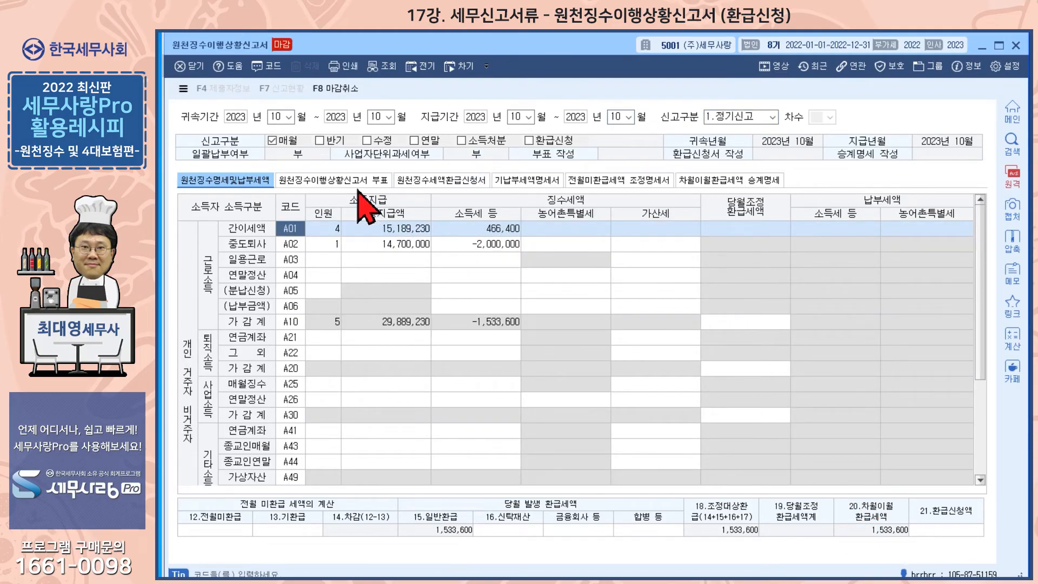
- Load the November 2023 return with 귀속기간 and 지급기간 at 2023-11, and check its 21.환급신청액 field
{"action": "left_click", "coordinate": [284, 115]}
{"action": "type", "text": "11"}
{"action": "key", "text": "Return"}
{"action": "key", "text": "Return"}
{"action": "key", "text": "Return"}
{"action": "key", "text": "Return"}
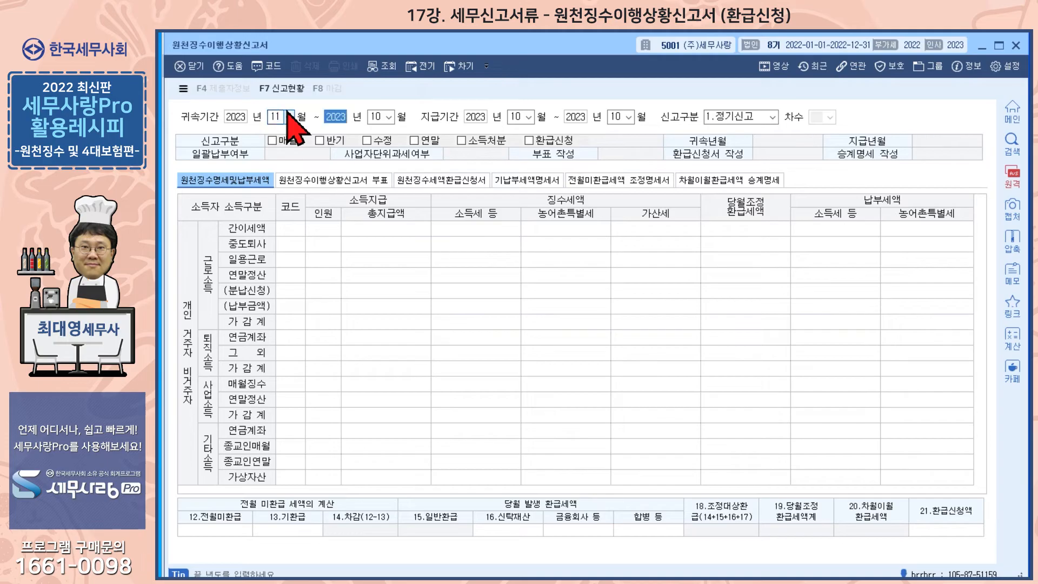
{"action": "type", "text": "11"}
{"action": "key", "text": "Return"}
{"action": "key", "text": "Return"}
{"action": "key", "text": "Return"}
{"action": "key", "text": "Return"}
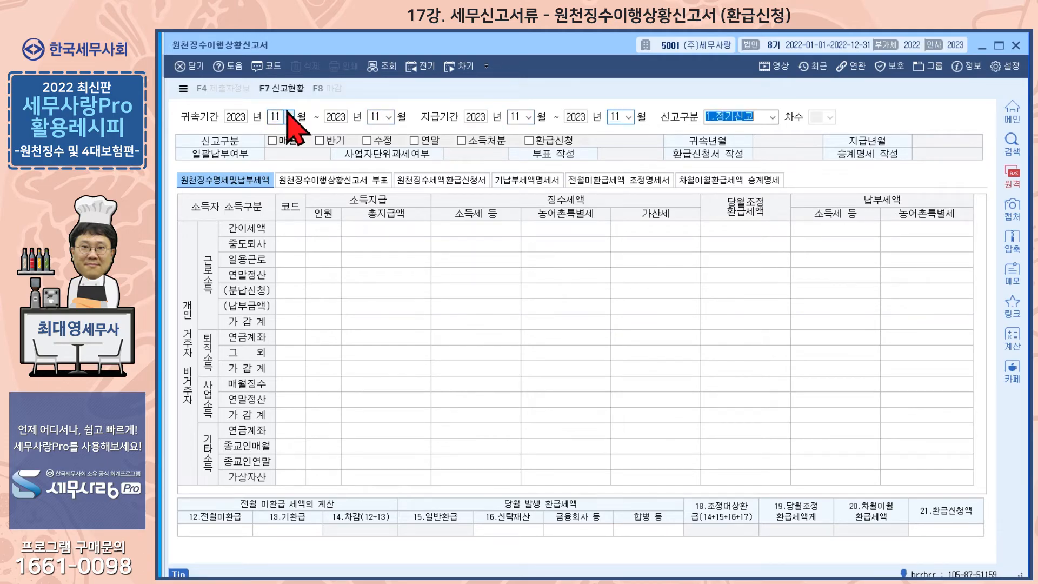
{"action": "key", "text": "Return"}
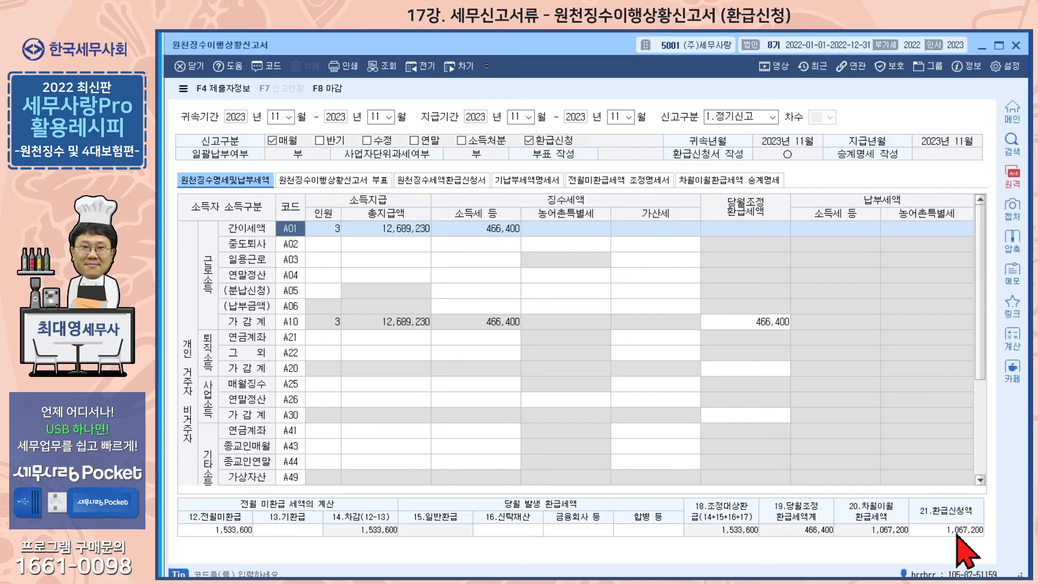
- Compare the 조정환급세액 and 환급신청액 in the 원천징수세액환급신청서 with the 환급신청액 in 원천징수명세및납부세액
{"action": "left_click", "coordinate": [433, 180]}
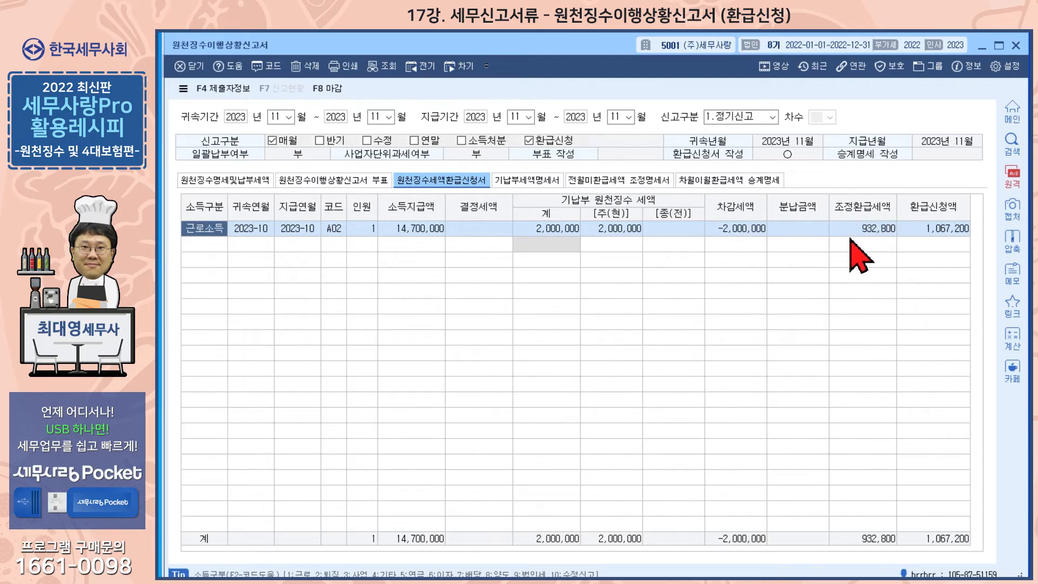
{"action": "left_click", "coordinate": [866, 231]}
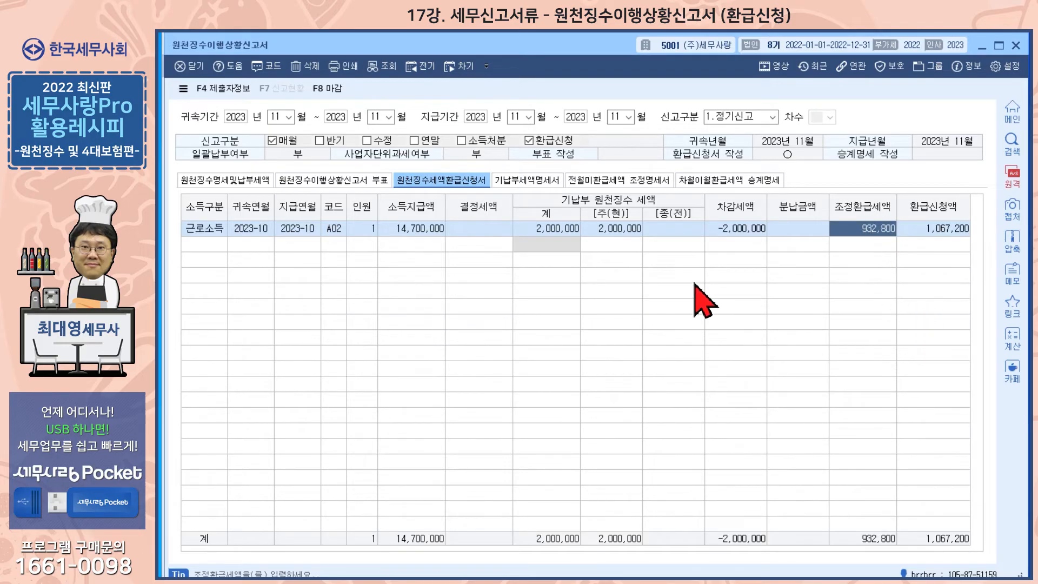
{"action": "left_click", "coordinate": [270, 179]}
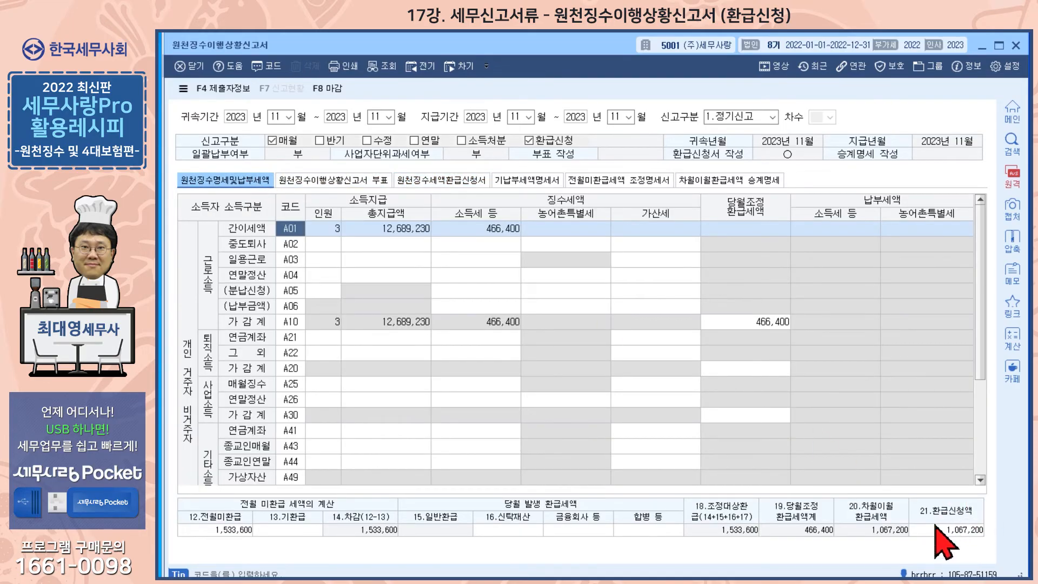
{"action": "left_click", "coordinate": [441, 181]}
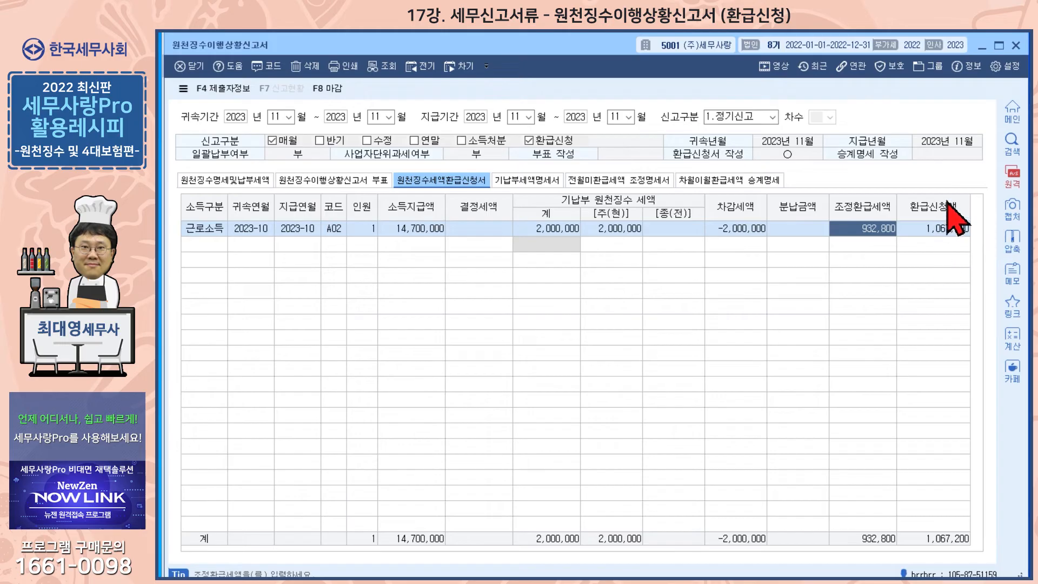
- Review the 2023-08 to 2023-11 payment rows and difference adjustment in the 기납부세액명세서 against the 원천징수세액환급신청서
{"action": "left_click", "coordinate": [525, 180]}
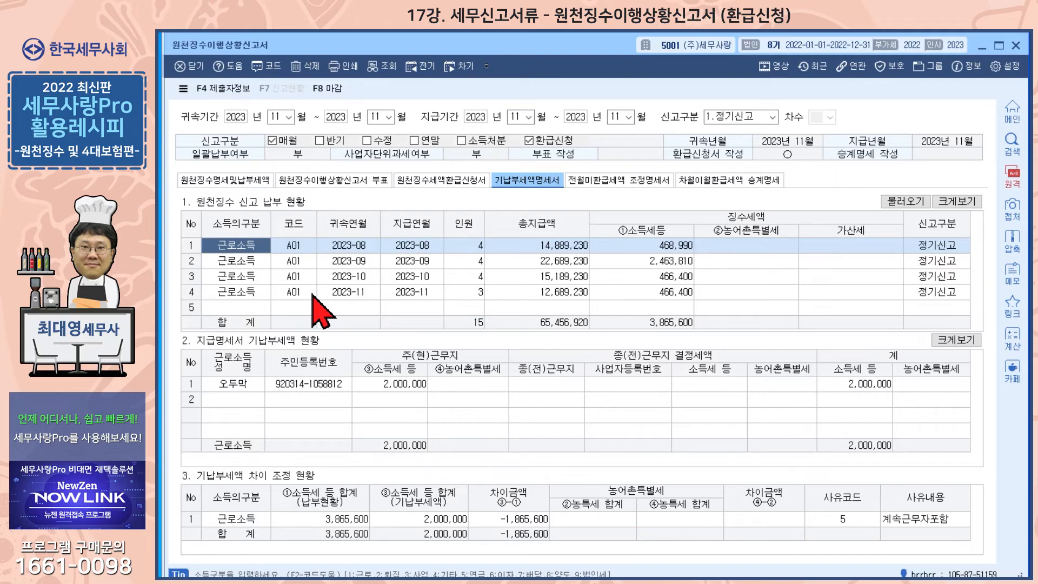
{"action": "left_click", "coordinate": [351, 245]}
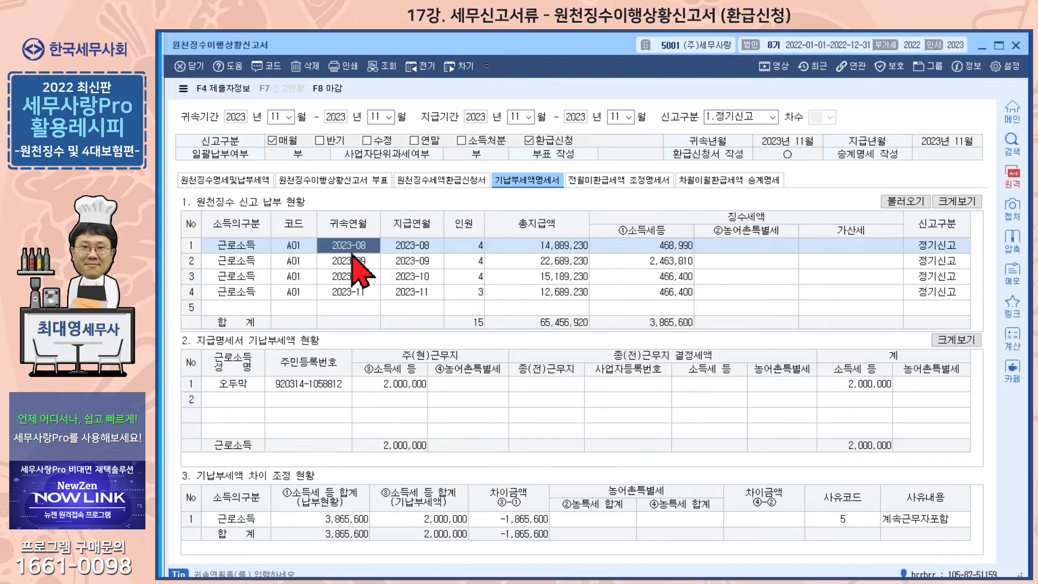
{"action": "left_click", "coordinate": [350, 264]}
{"action": "left_click", "coordinate": [351, 276]}
{"action": "left_click", "coordinate": [349, 292]}
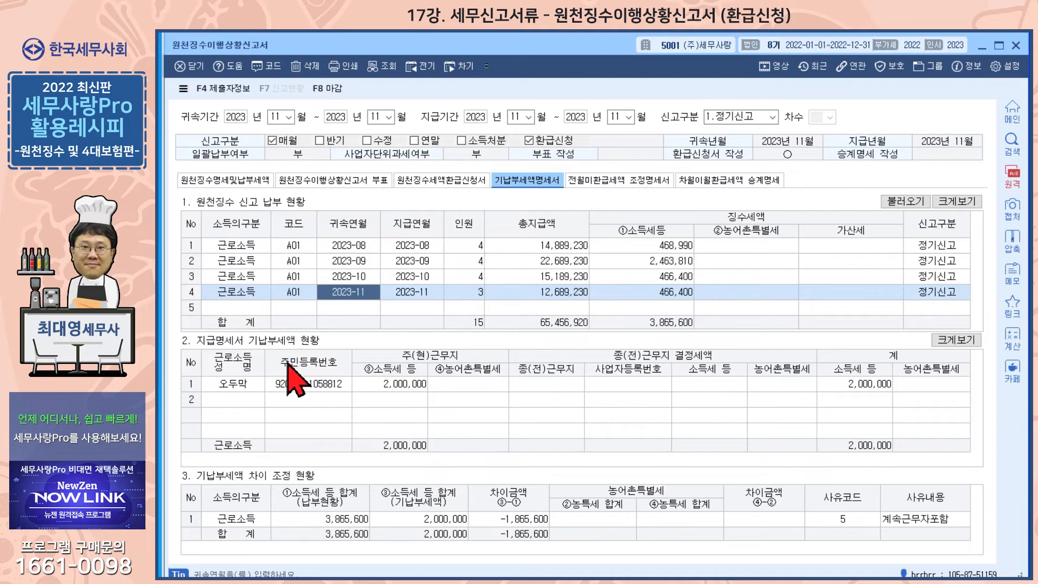
{"action": "left_click", "coordinate": [422, 180]}
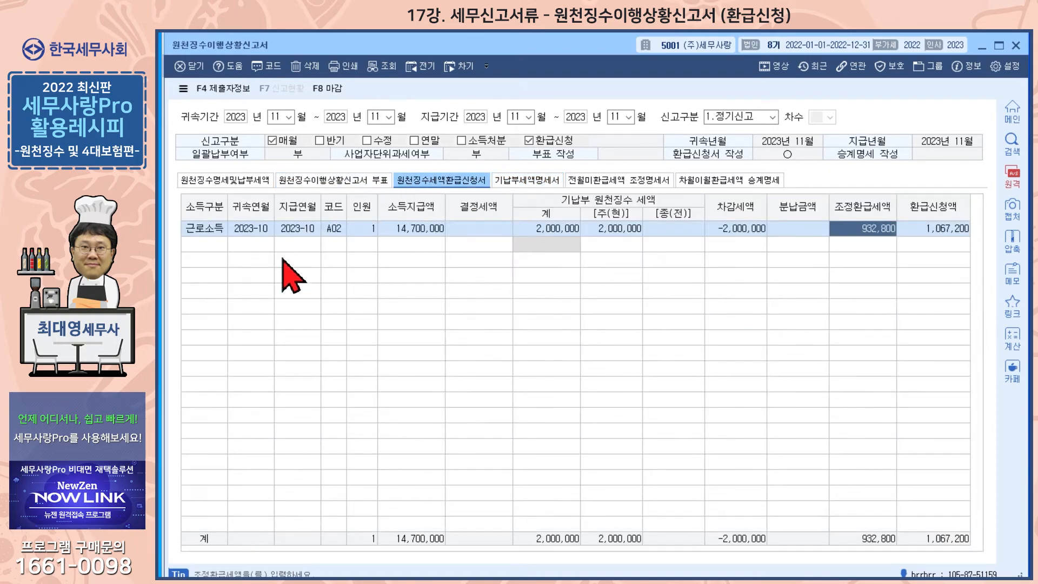
{"action": "left_click", "coordinate": [523, 184]}
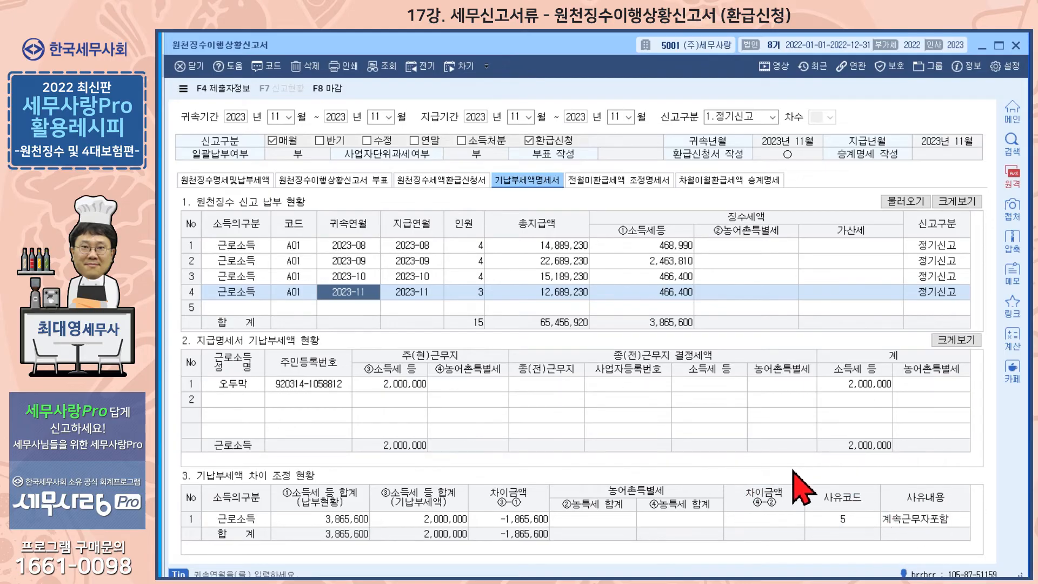
- Compare the October row of the 전월미환급세액 조정명세서 with the 12.전월미환급 field in 원천징수명세및납부세액
{"action": "left_click", "coordinate": [619, 181]}
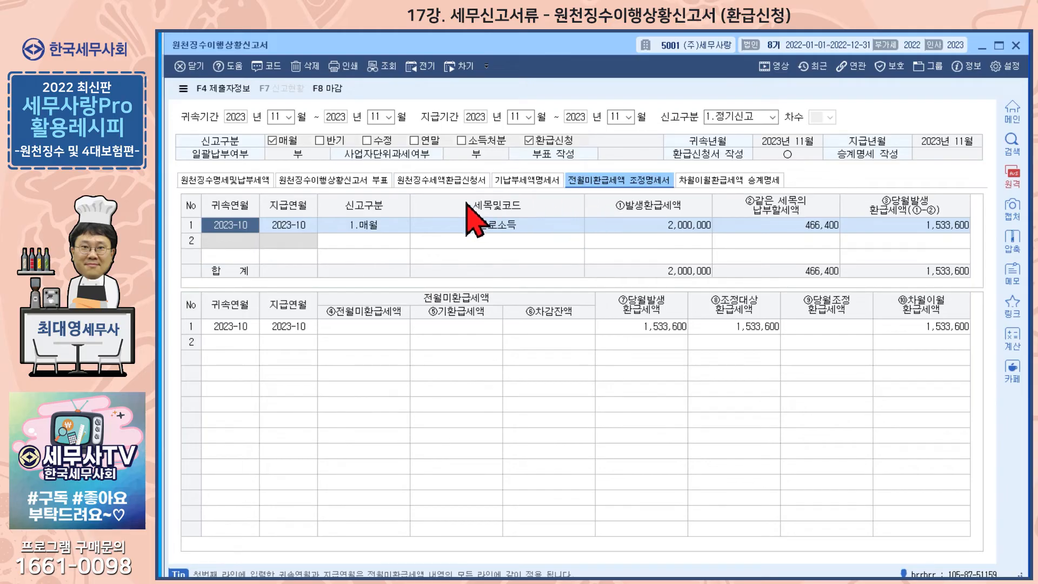
{"action": "left_click", "coordinate": [236, 182]}
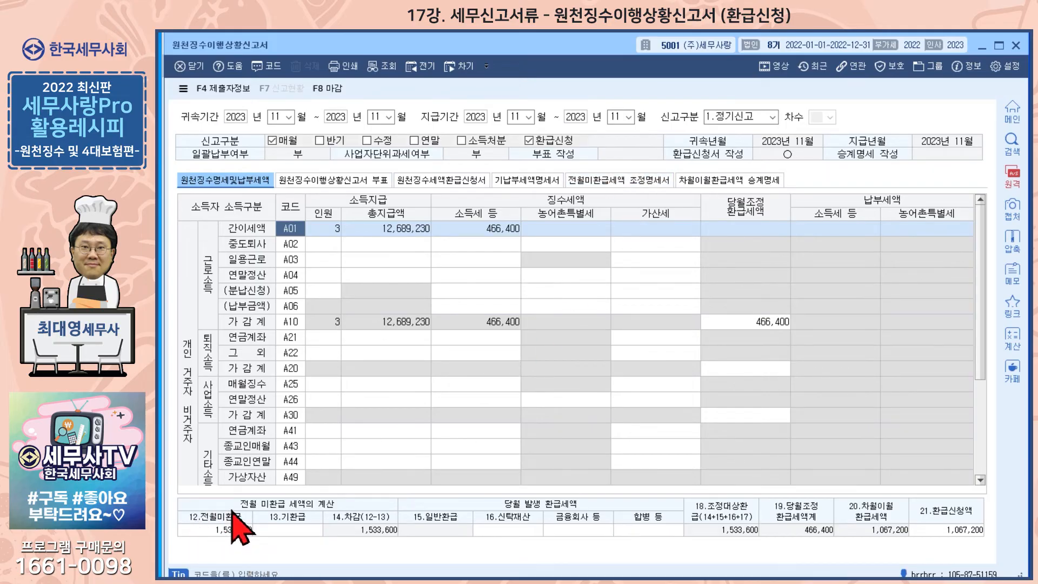
{"action": "left_click", "coordinate": [617, 180]}
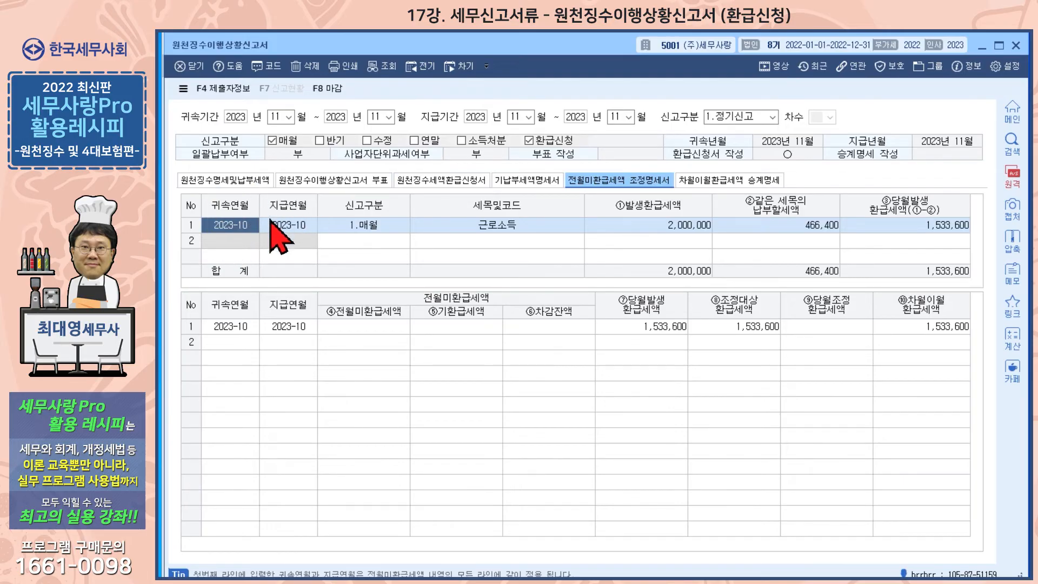
- Examine the October row's 신고구분, 세목및코드, 발생환급세액 and 같은 세목의 납부할세액 in the 전월미환급세액 조정명세서, ending on 원천징수명세및납부세액
{"action": "left_click", "coordinate": [372, 230]}
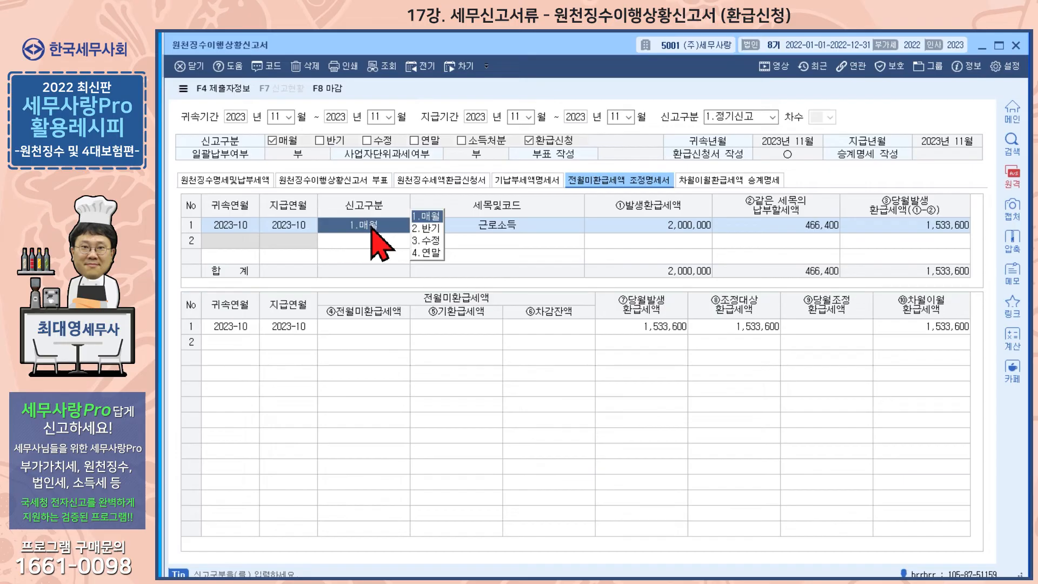
{"action": "left_click", "coordinate": [359, 237]}
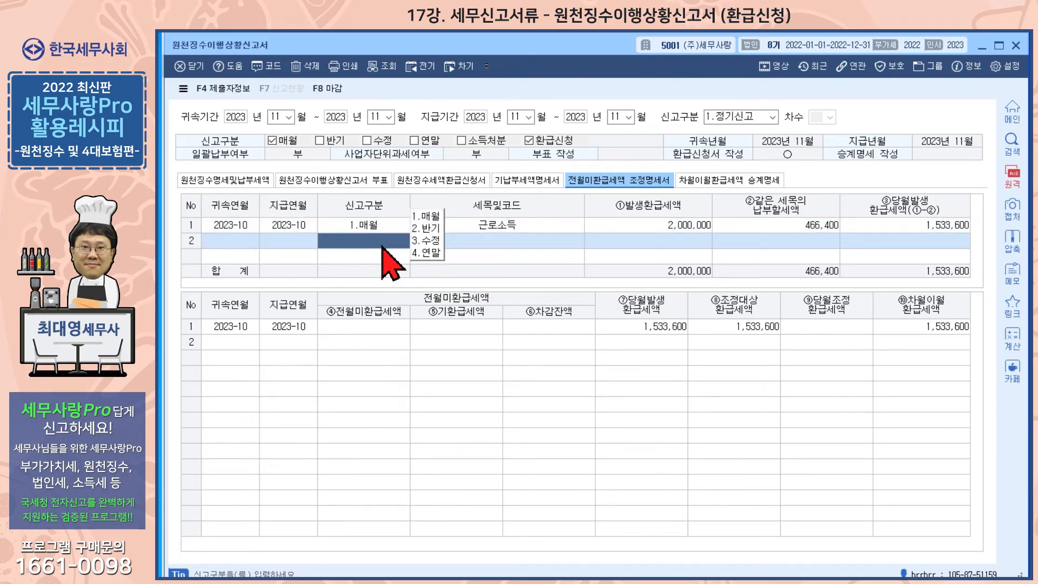
{"action": "left_click", "coordinate": [490, 227]}
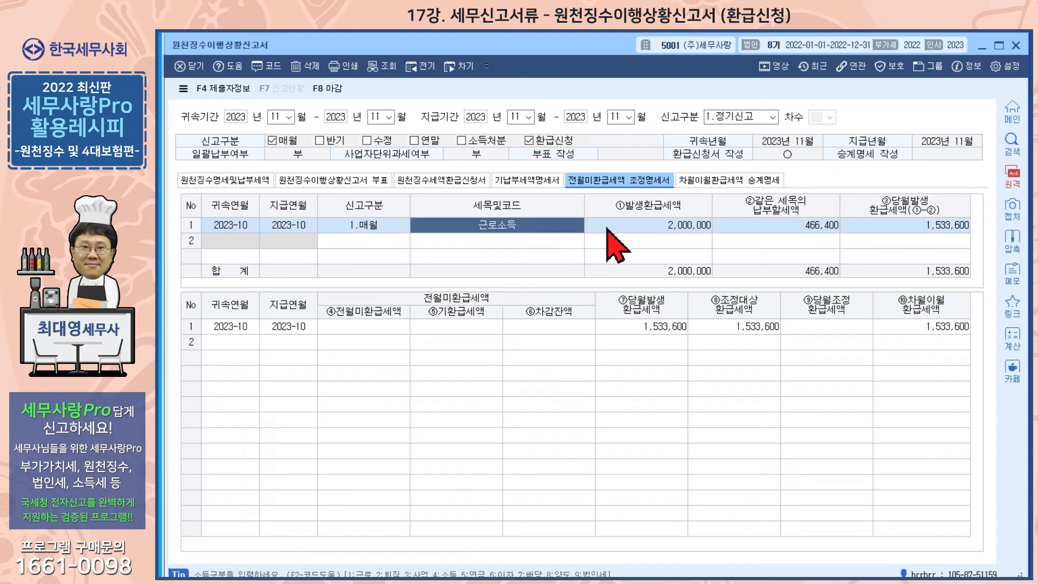
{"action": "left_click", "coordinate": [627, 227]}
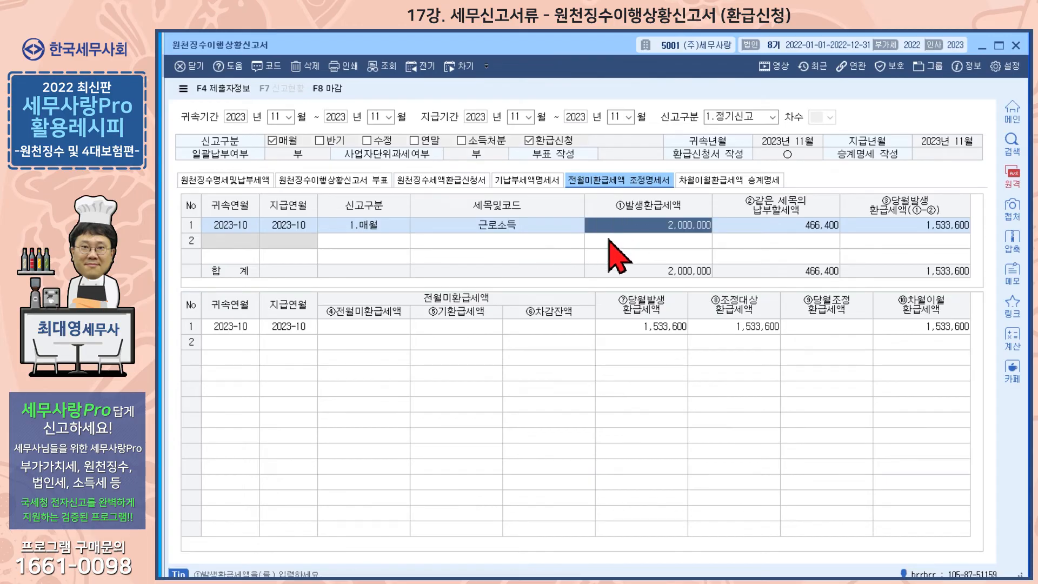
{"action": "left_click", "coordinate": [771, 227]}
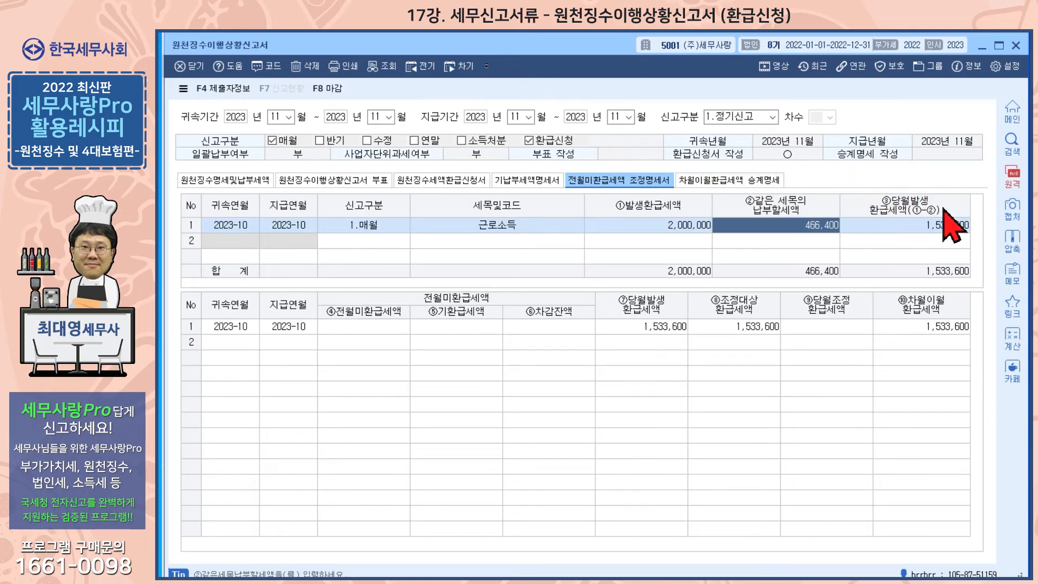
{"action": "left_click", "coordinate": [244, 180]}
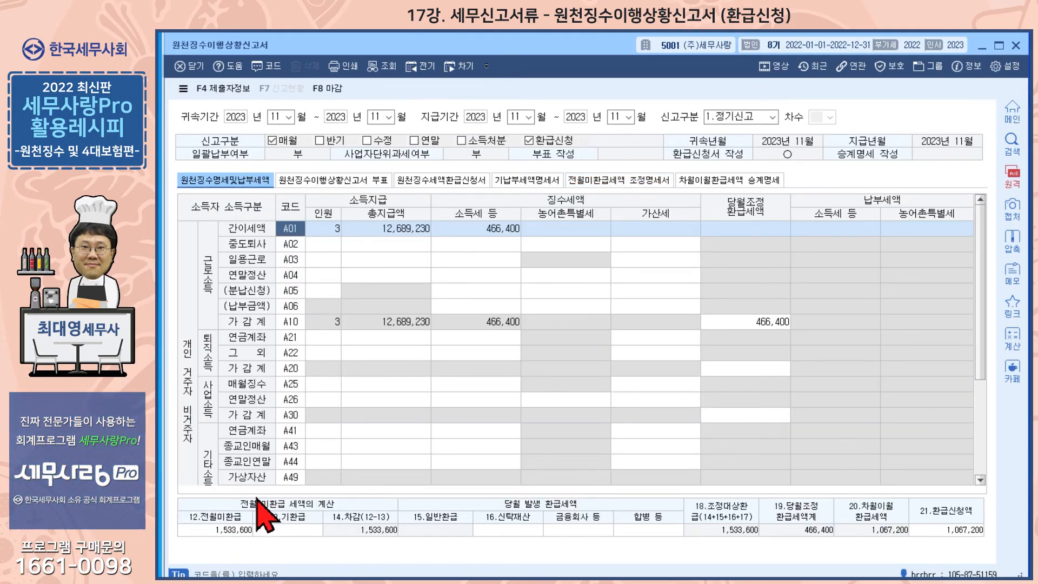
- Check the October carry-over in the 전월미환급세액 조정명세서 against 12.전월미환급 and 14.차감 in 원천징수명세및납부세액
{"action": "left_click", "coordinate": [622, 182]}
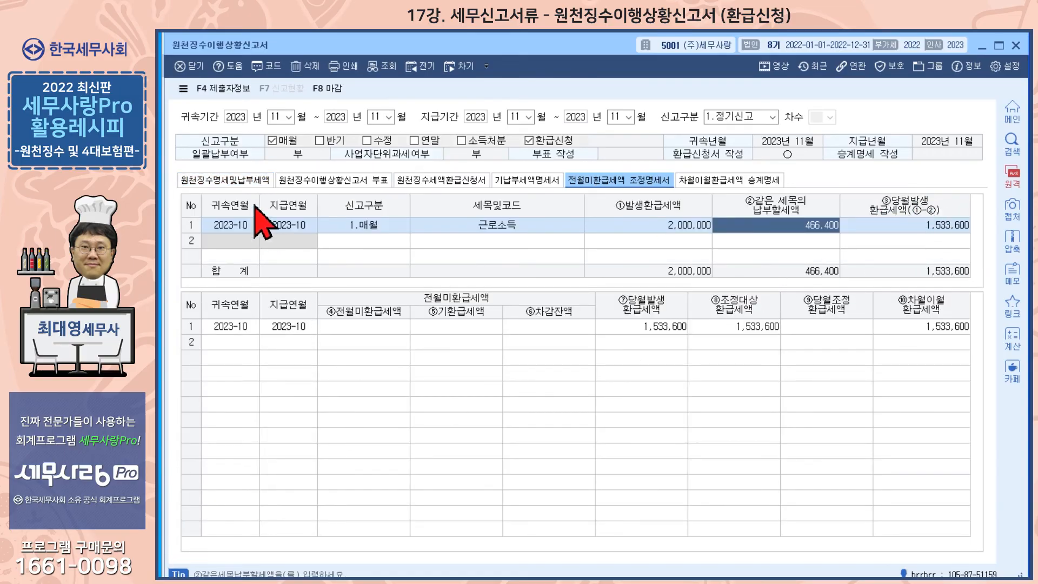
{"action": "left_click", "coordinate": [238, 180]}
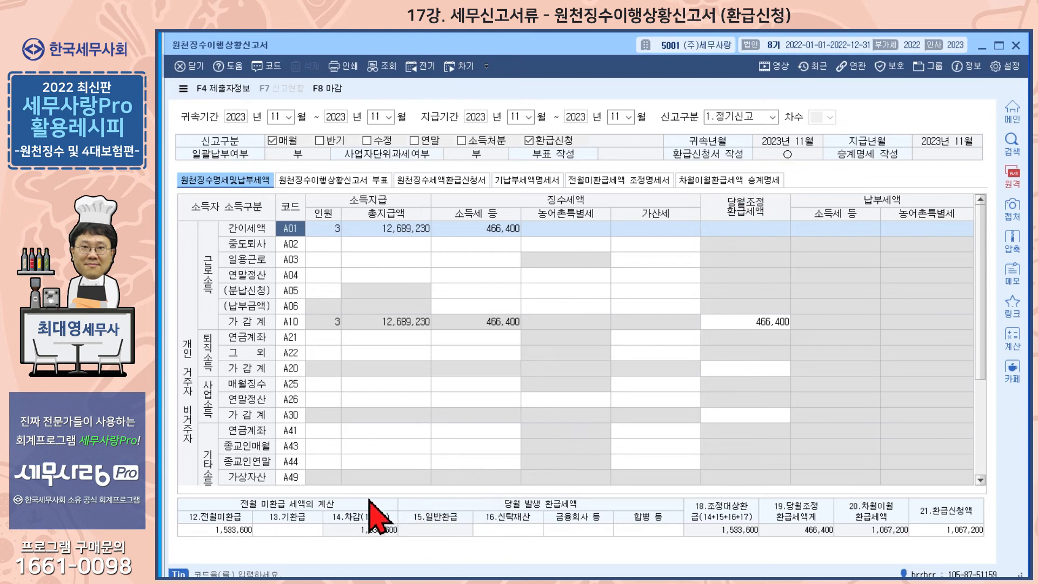
{"action": "left_click", "coordinate": [610, 180]}
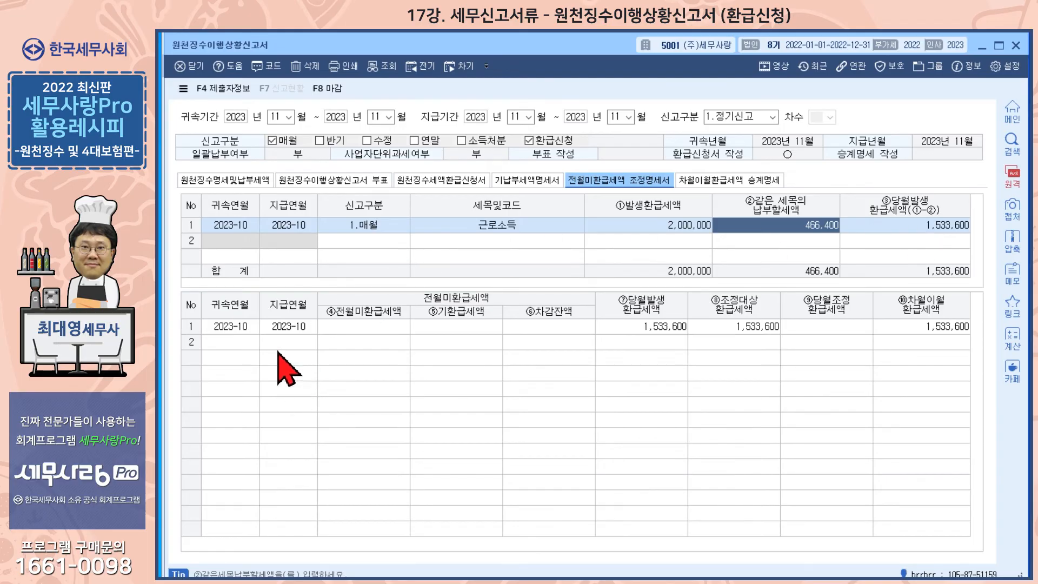
- Preview the printed 전월미환급세액 조정명세서 and examine its 환급 신청 시 전월미환급세액 명세 and 환급세액 조정 현황 sections
{"action": "left_click", "coordinate": [344, 66]}
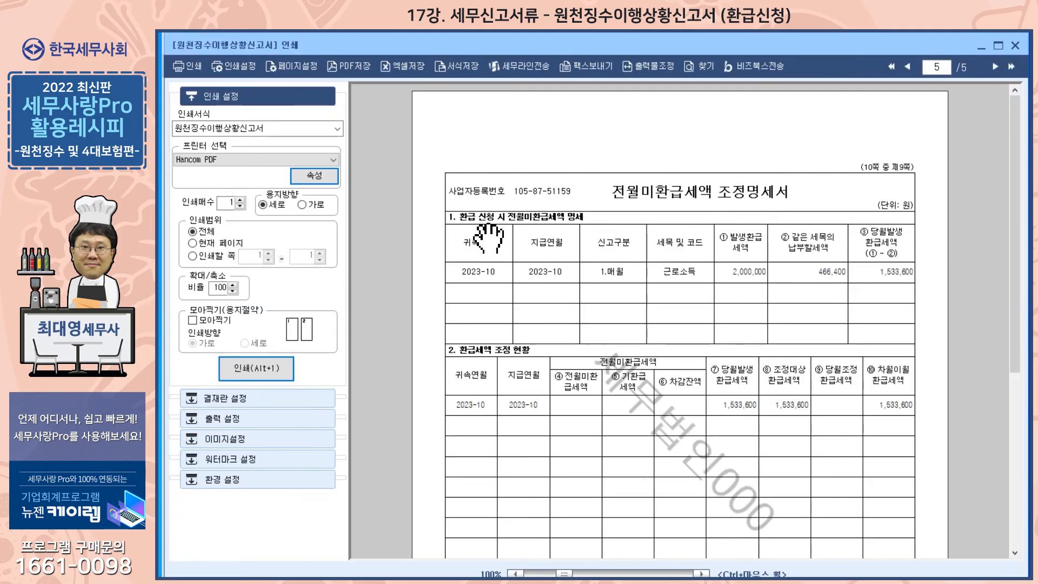
{"action": "left_click_drag", "start_coordinate": [649, 320], "coordinate": [644, 254]}
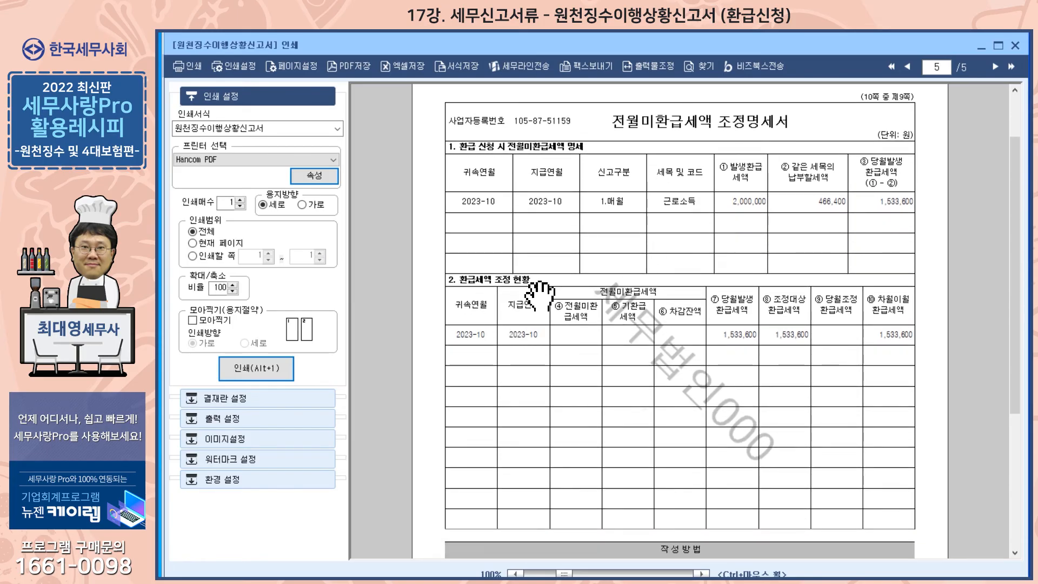
{"action": "left_click", "coordinate": [1015, 46]}
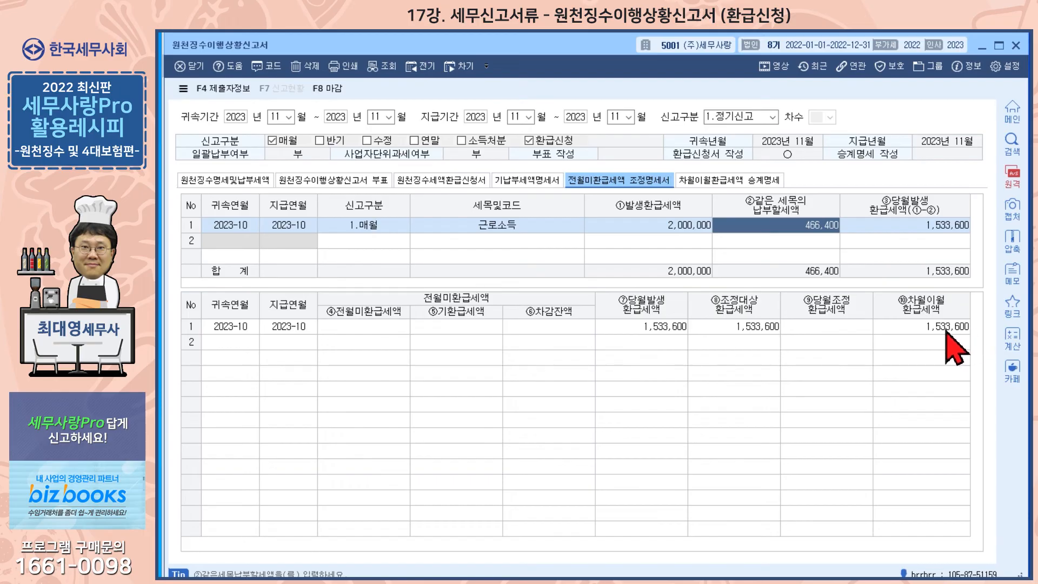
- Load the October 2023 return for both 귀속기간 and 지급기간 to inspect its 20.차월이월 환급세액
{"action": "left_click", "coordinate": [275, 117]}
{"action": "type", "text": "10"}
{"action": "key", "text": "Return"}
{"action": "type", "text": "10"}
{"action": "key", "text": "Return"}
{"action": "key", "text": "Return"}
{"action": "key", "text": "Return"}
{"action": "key", "text": "Return"}
{"action": "key", "text": "Return"}
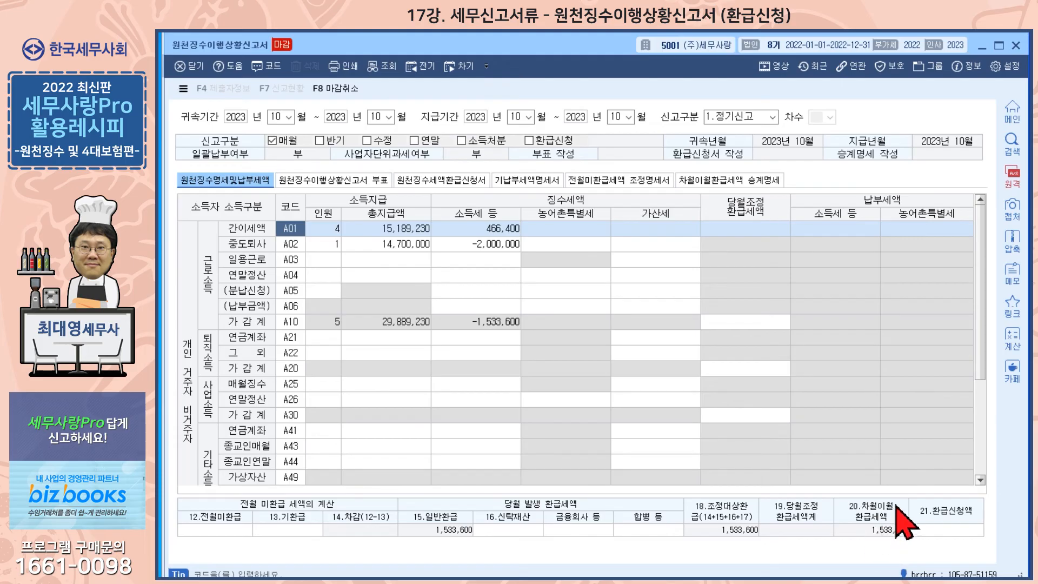
- Reload the November 2023 return for both periods and review its 전월미환급세액 조정명세서
{"action": "left_click", "coordinate": [273, 116]}
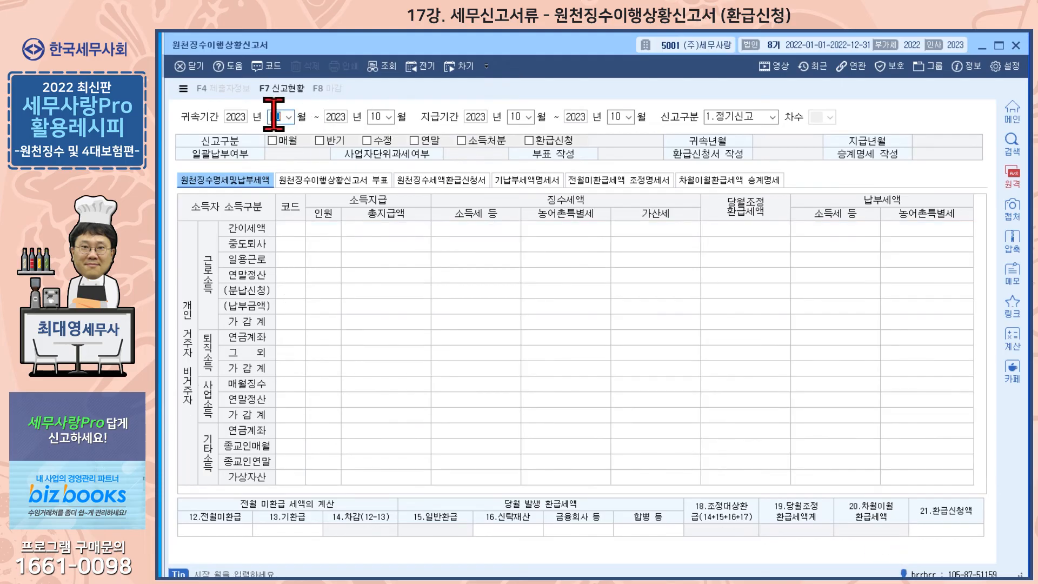
{"action": "key", "text": "Return"}
{"action": "key", "text": "Return"}
{"action": "key", "text": "Return"}
{"action": "left_click", "coordinate": [663, 360]}
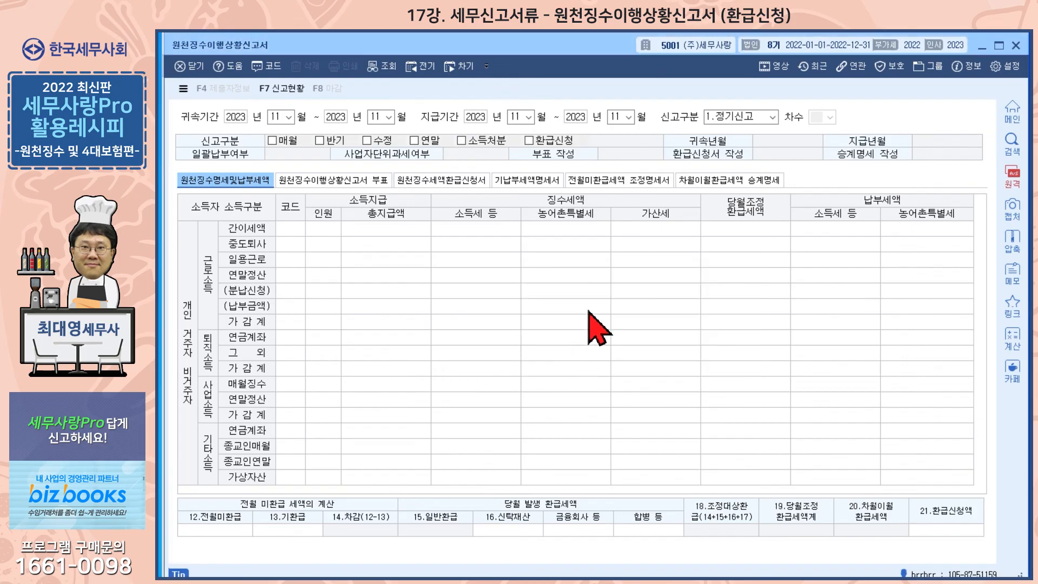
{"action": "left_click", "coordinate": [617, 181]}
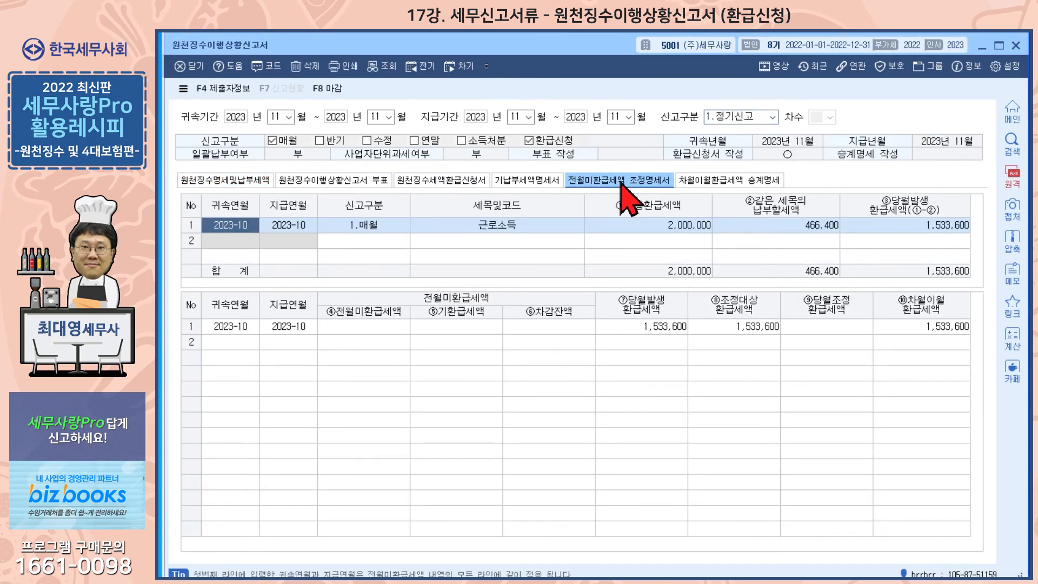
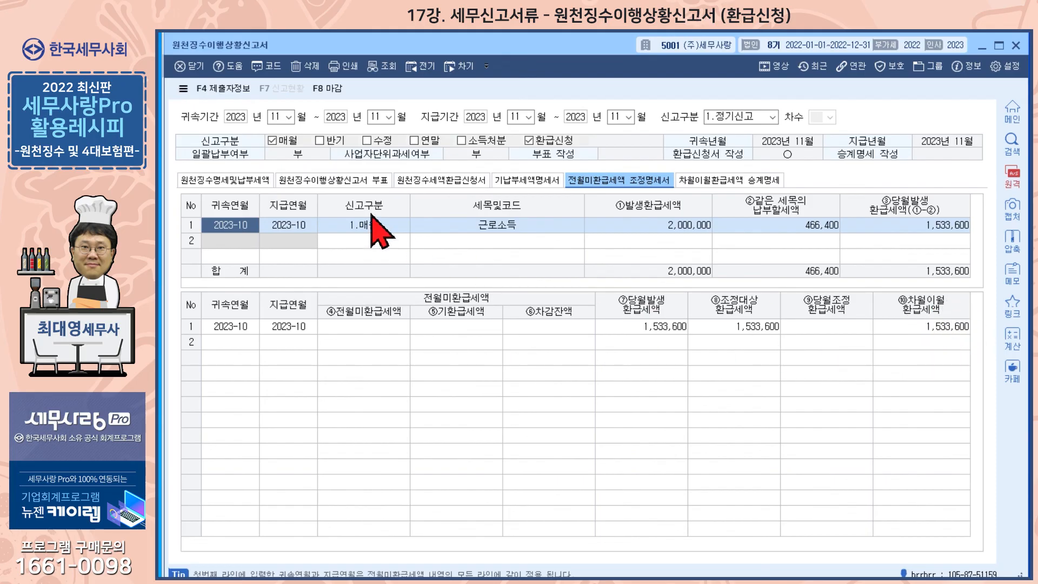
- Compare November's 원천징수명세및납부세액 figures with the upper and lower tables of the 전월미환급세액 조정명세서
{"action": "left_click", "coordinate": [247, 181]}
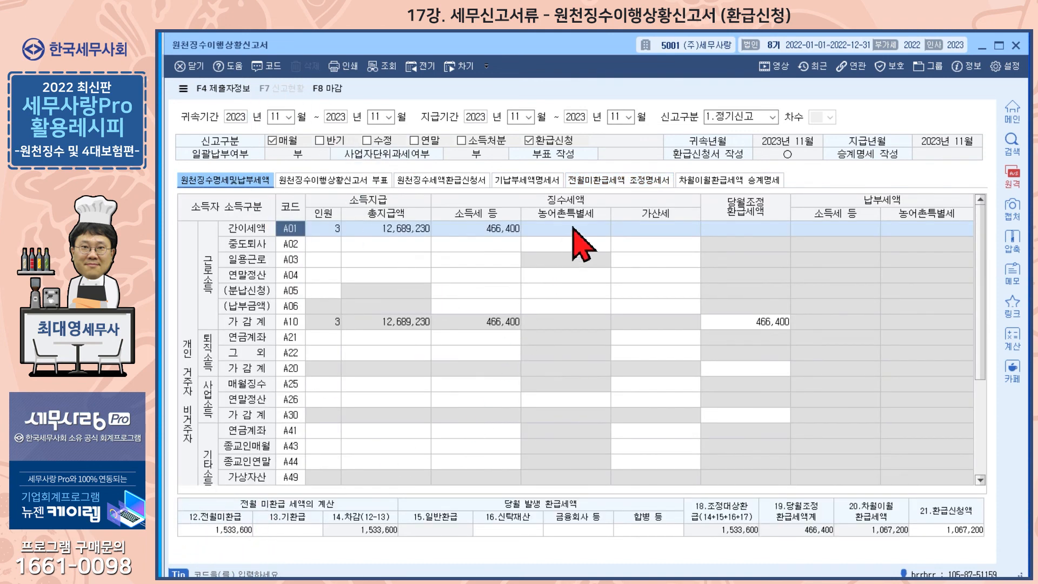
{"action": "left_click", "coordinate": [606, 183]}
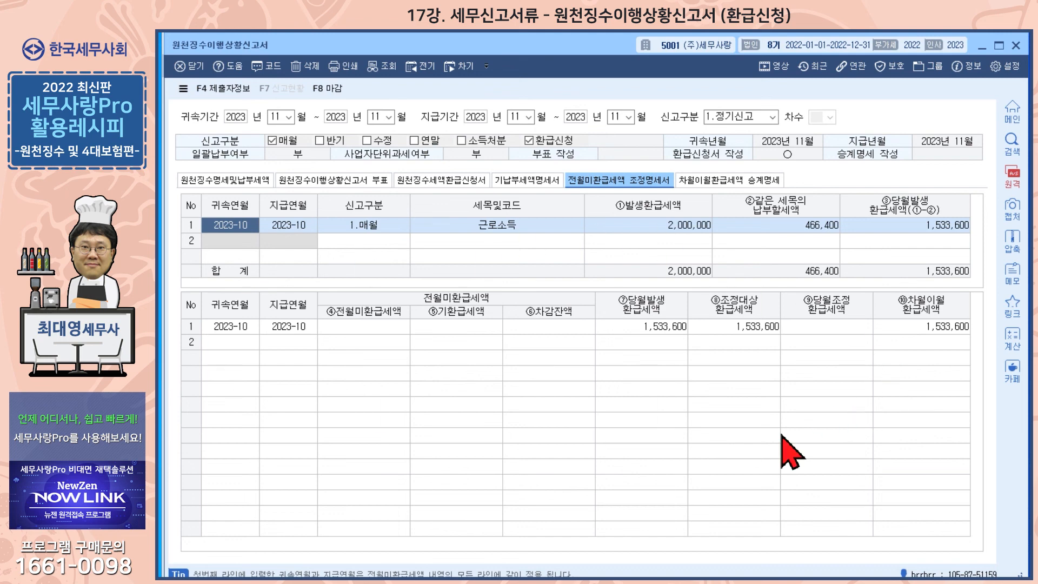
{"action": "left_click", "coordinate": [246, 181]}
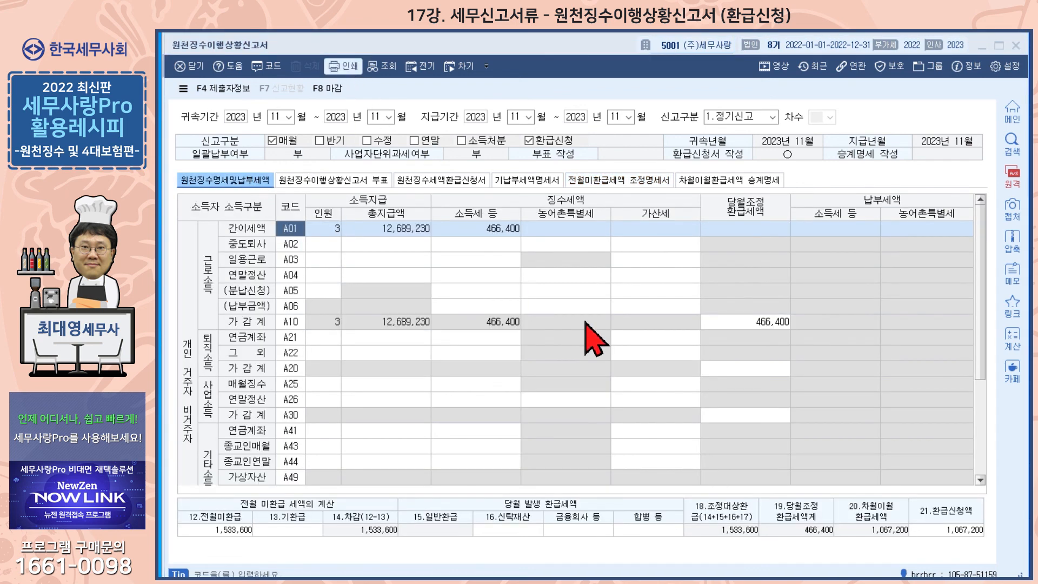
- Preview the first page of the printed November return, examining the 환급세액 조정 section and the attached-schedule markings
{"action": "key", "text": "ctrl+p"}
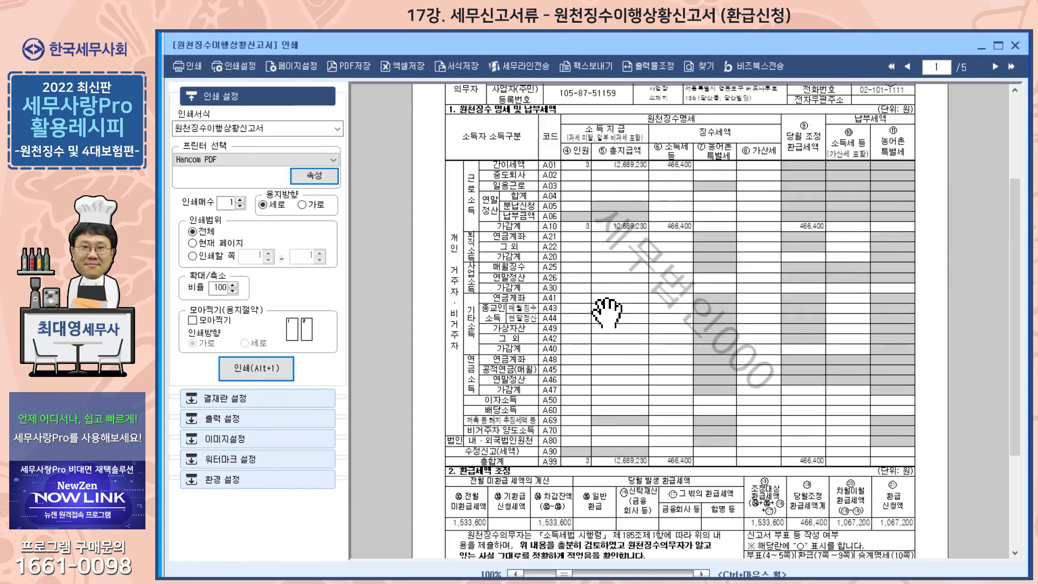
{"action": "scroll", "coordinate": [606, 311], "scroll_direction": "down", "scroll_amount": 3}
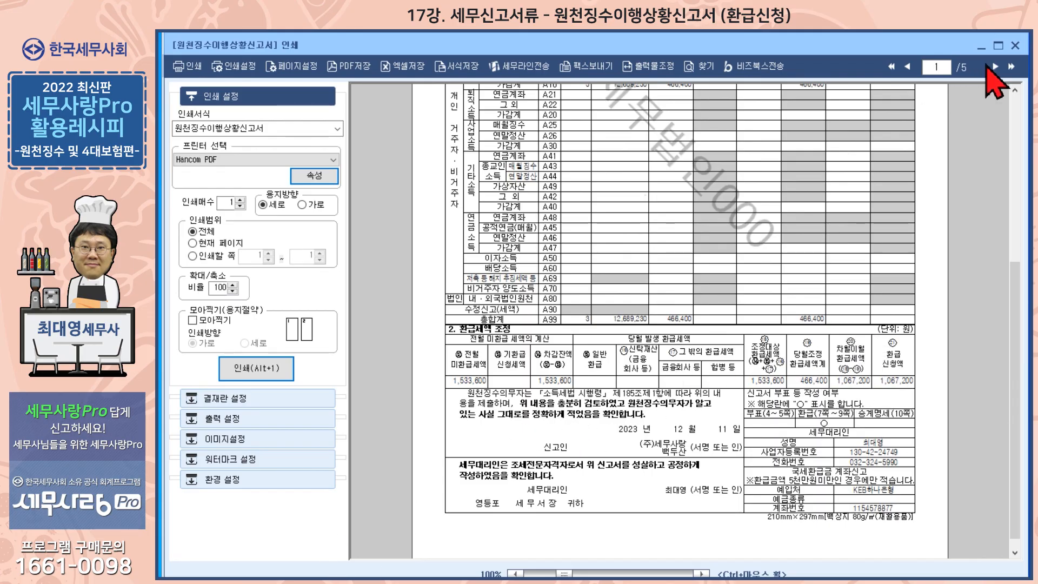
{"action": "left_click", "coordinate": [1016, 45]}
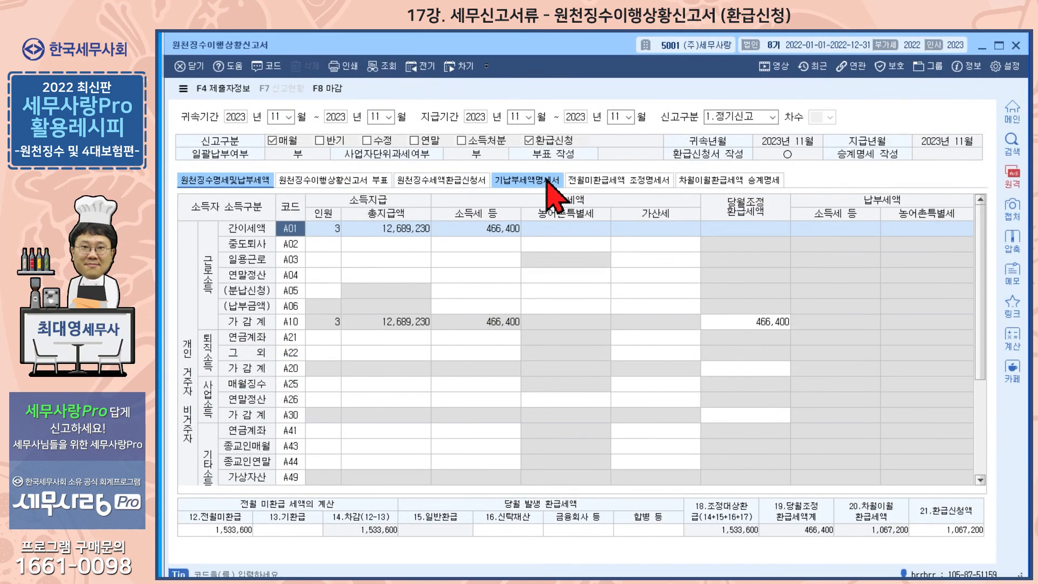
- Trace the October row's ⑩차월이월 환급세액 in the 전월미환급세액 조정명세서 to the 12.전월미환급 field of the November return
{"action": "left_click", "coordinate": [590, 182]}
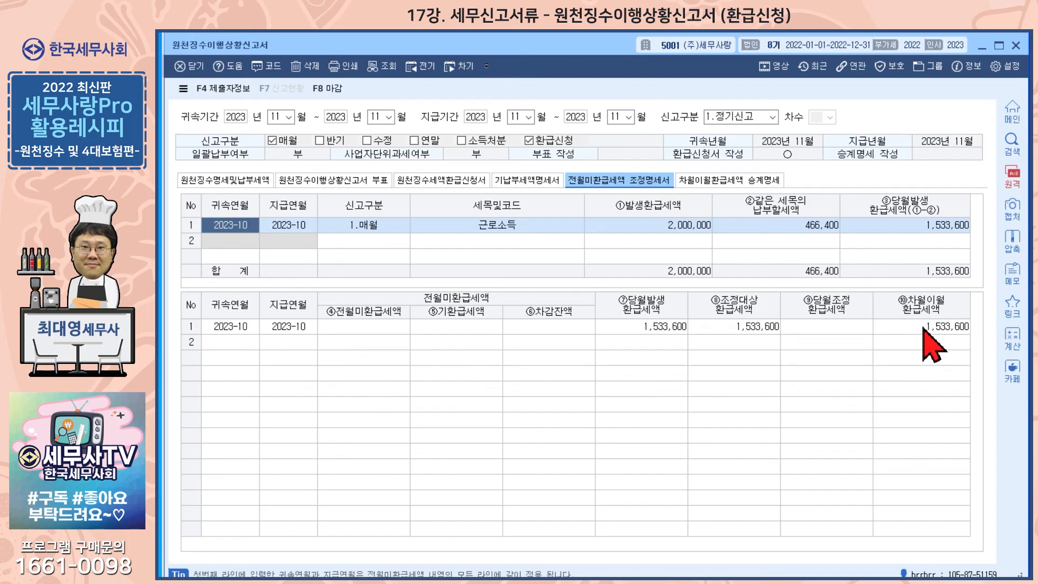
{"action": "left_click", "coordinate": [257, 182]}
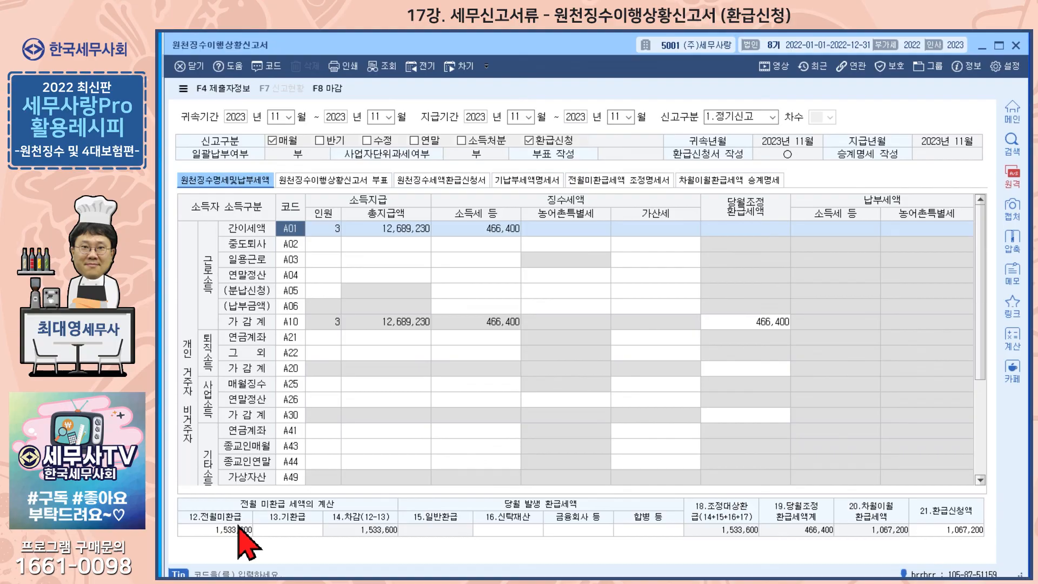
{"action": "left_click", "coordinate": [622, 180]}
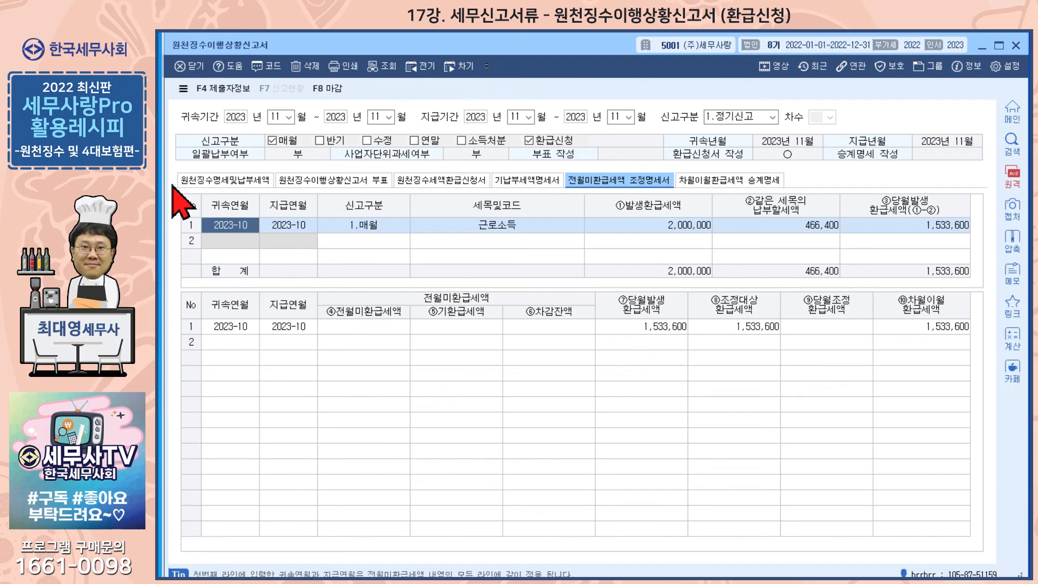
{"action": "left_click", "coordinate": [223, 181]}
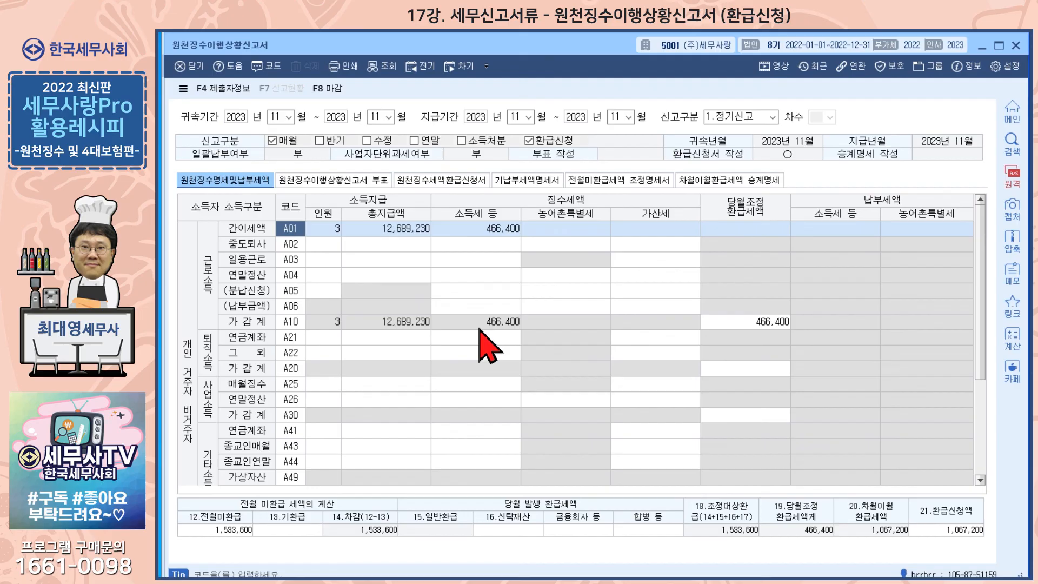